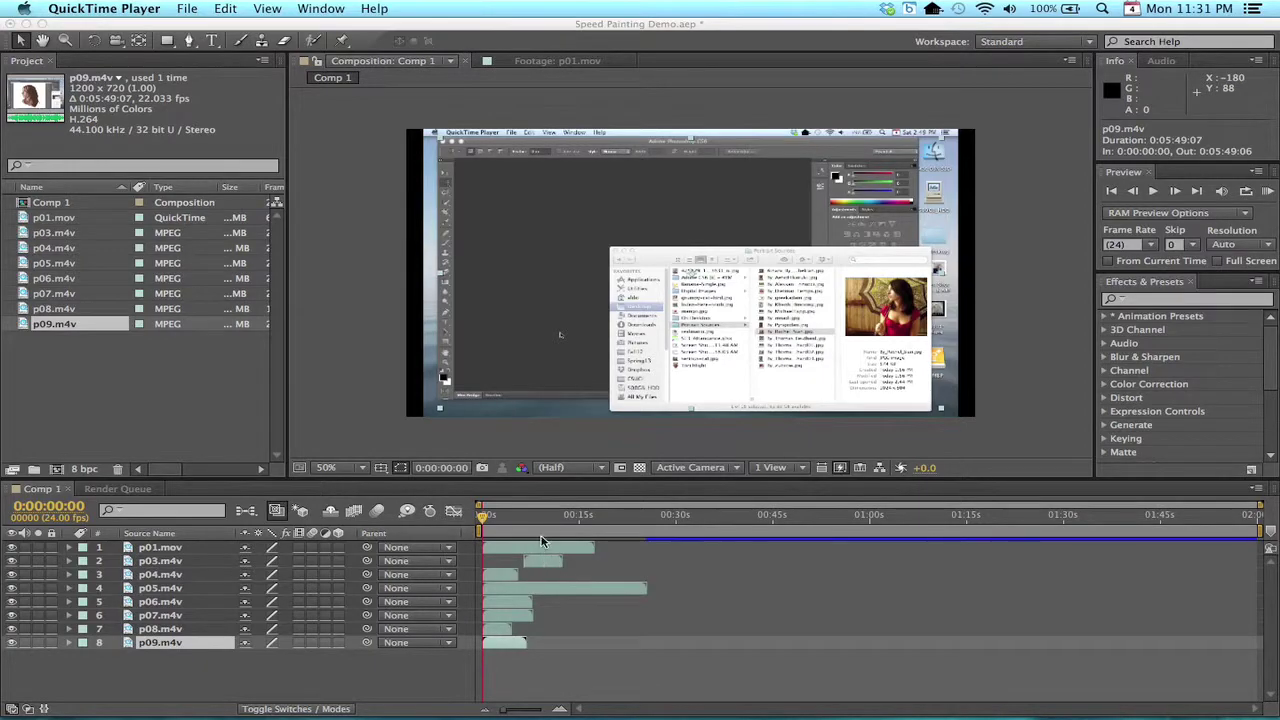
Step: Preview Comp 1 and scrub the current time forward a few frames
{"action": "left_click", "coordinate": [487, 521]}
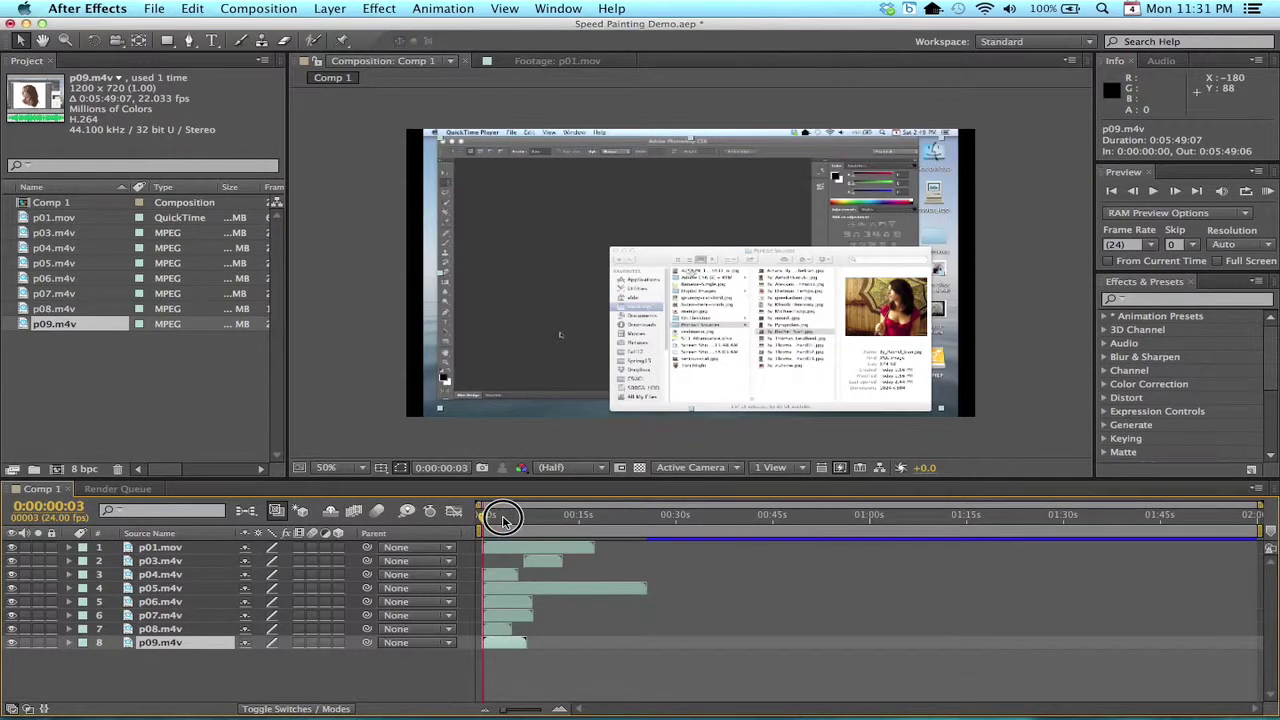
{"action": "key", "text": "space"}
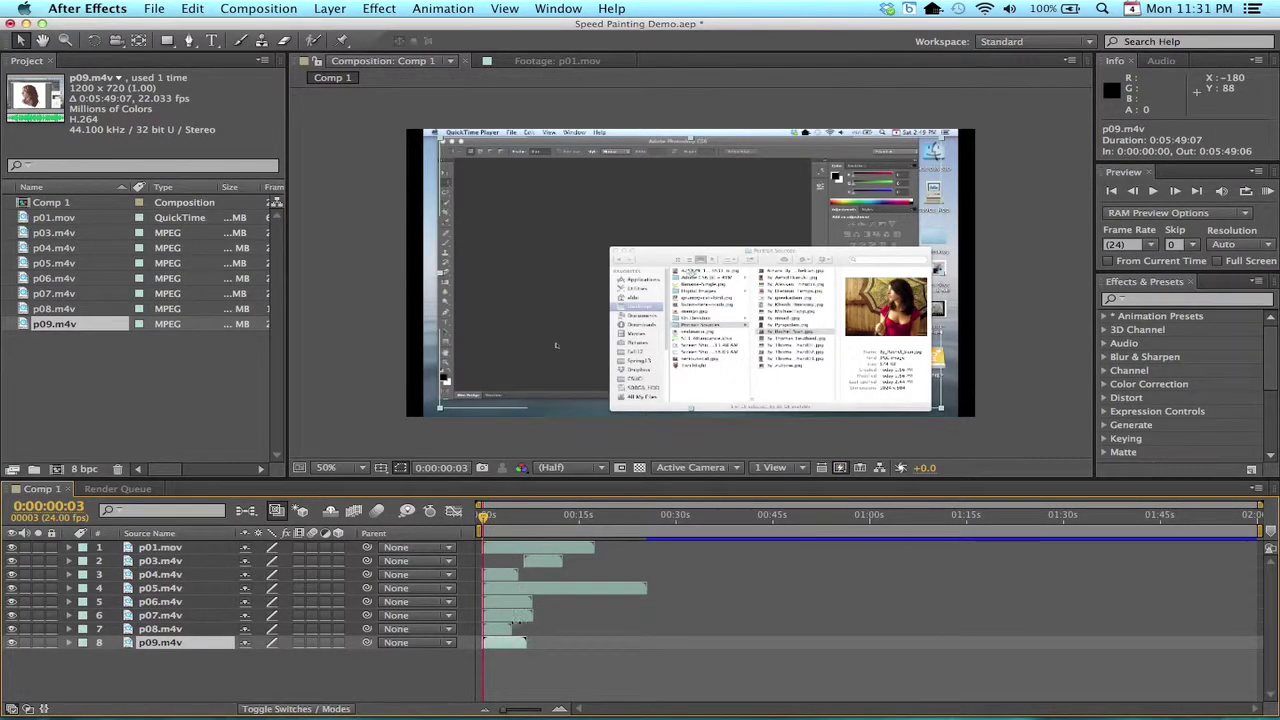
{"action": "mouse_move", "coordinate": [486, 516]}
{"action": "left_mouse_down"}
{"action": "mouse_move", "coordinate": [515, 520]}
{"action": "mouse_move", "coordinate": [480, 518]}
{"action": "left_mouse_up"}
Step: Move p03, p04 and p05 so each starts where the previous clip ends
{"action": "left_click", "coordinate": [541, 563]}
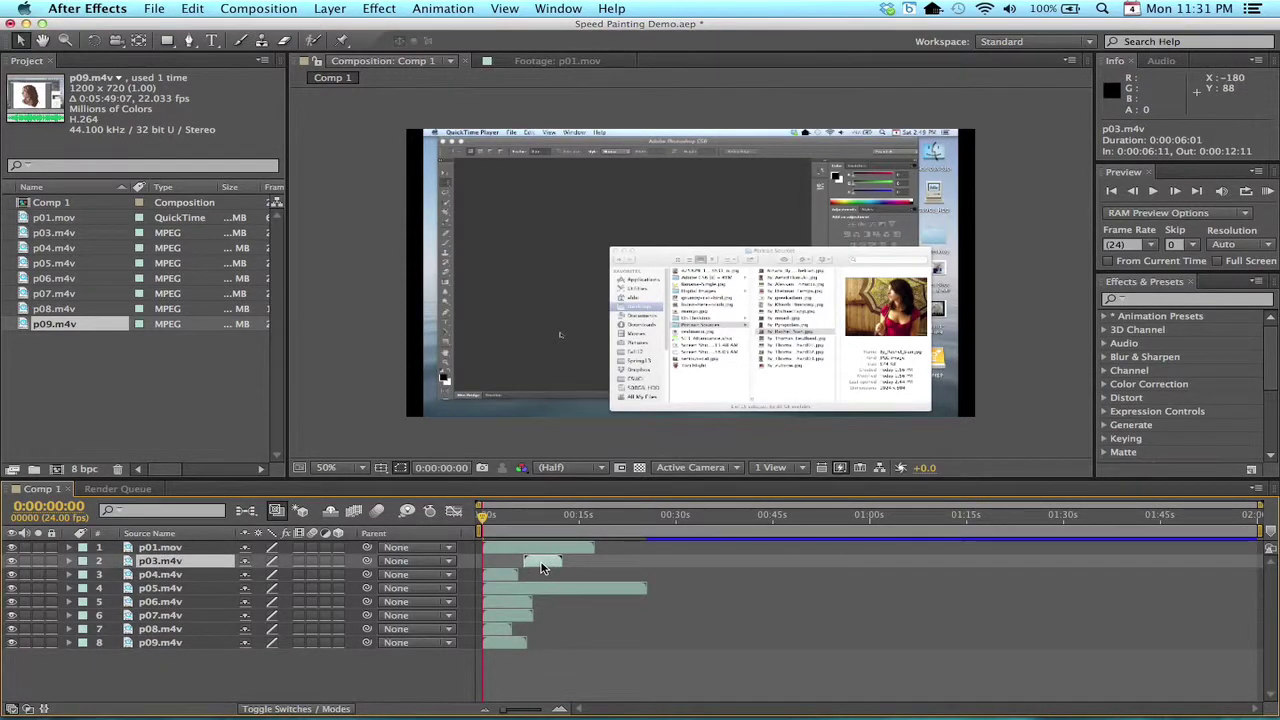
{"action": "left_click_drag", "start_coordinate": [541, 566], "coordinate": [600, 564]}
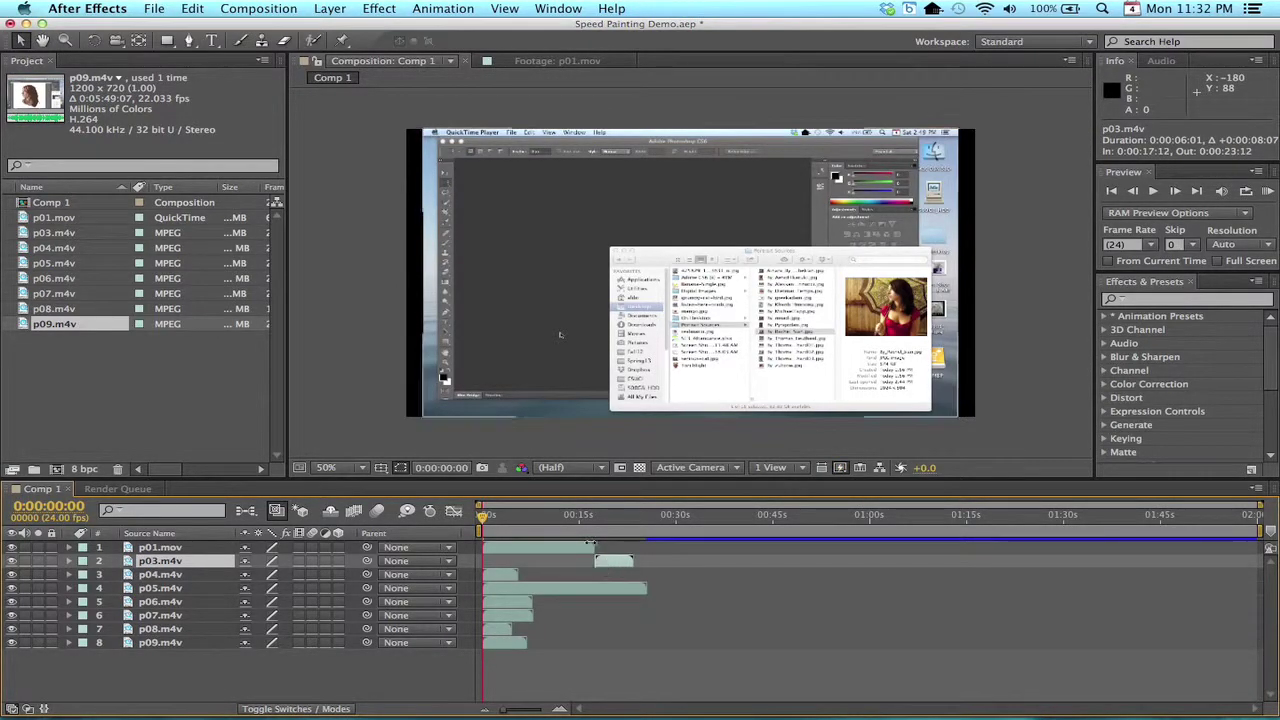
{"action": "left_click", "coordinate": [501, 575], "text": "shift"}
{"action": "left_click_drag", "start_coordinate": [500, 571], "coordinate": [650, 577]}
{"action": "left_click", "coordinate": [545, 568]}
{"action": "left_click", "coordinate": [502, 577]}
{"action": "left_click", "coordinate": [606, 586]}
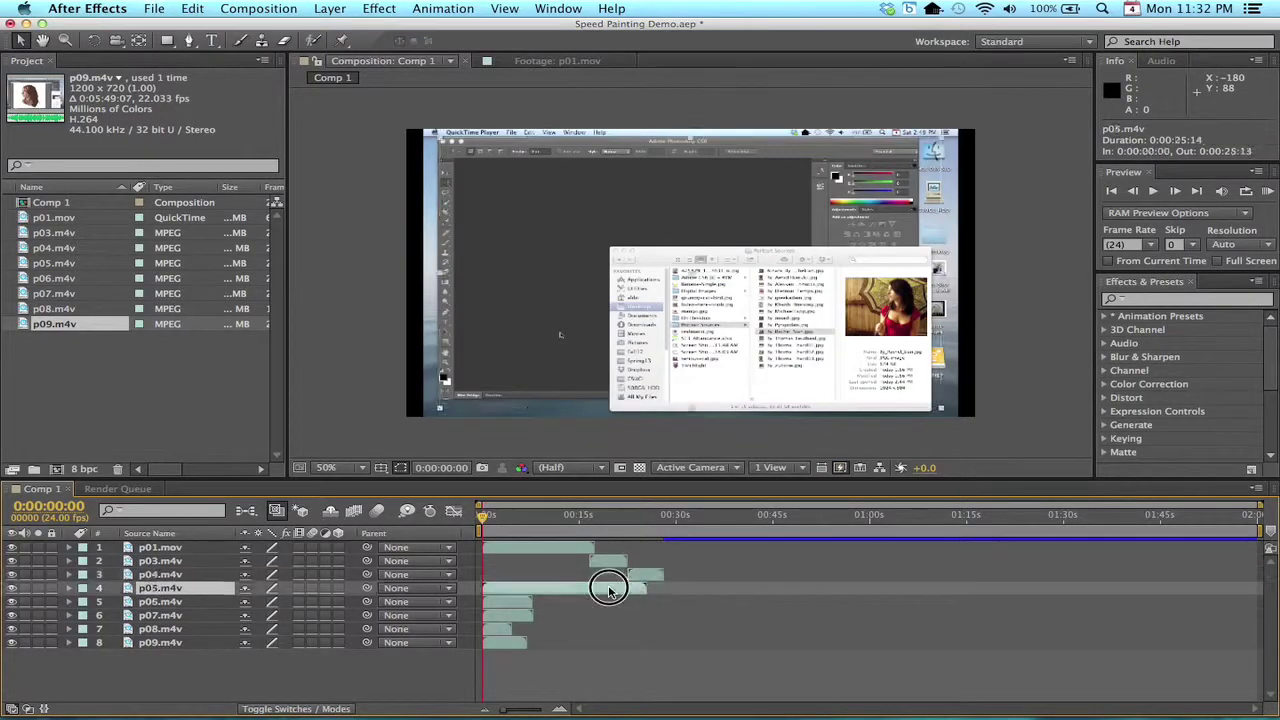
{"action": "left_click_drag", "start_coordinate": [537, 586], "coordinate": [718, 587]}
Step: Place p06 through p09 end to end, with p09 starting near 1:15
{"action": "left_click", "coordinate": [508, 608]}
{"action": "left_click_drag", "start_coordinate": [508, 608], "coordinate": [850, 597]}
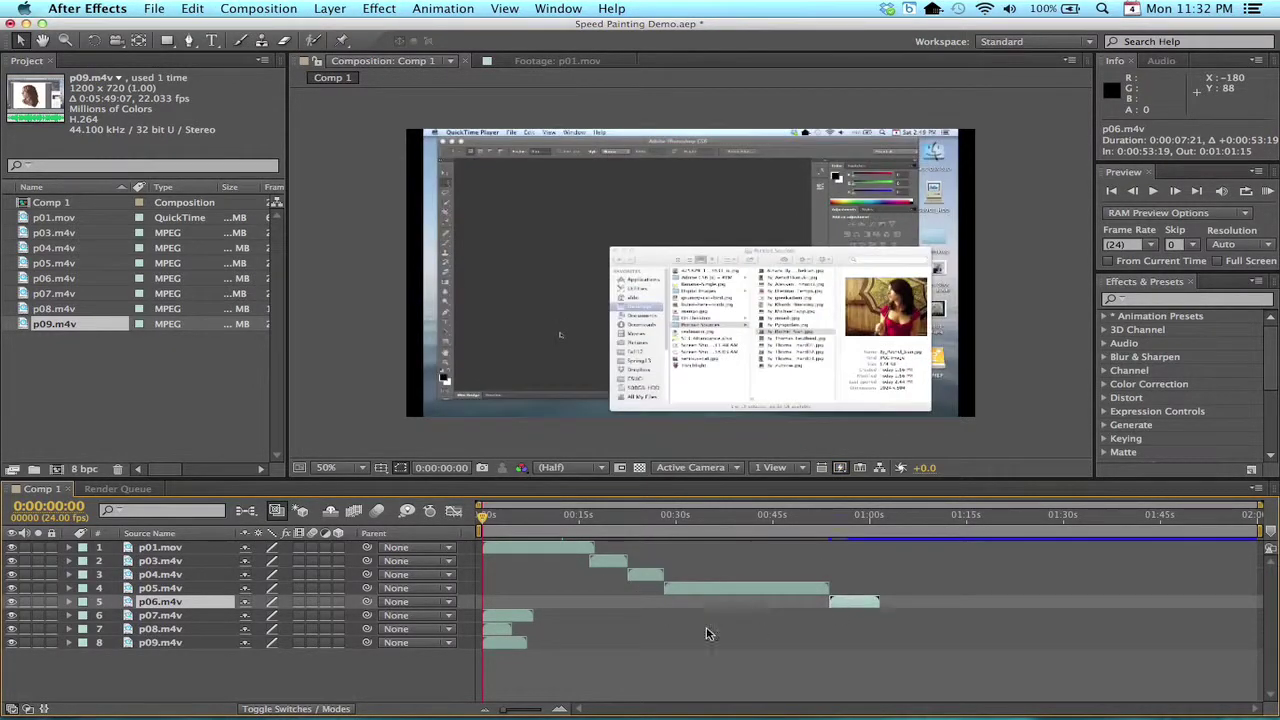
{"action": "left_click", "coordinate": [512, 620]}
{"action": "left_click_drag", "start_coordinate": [509, 617], "coordinate": [908, 603]}
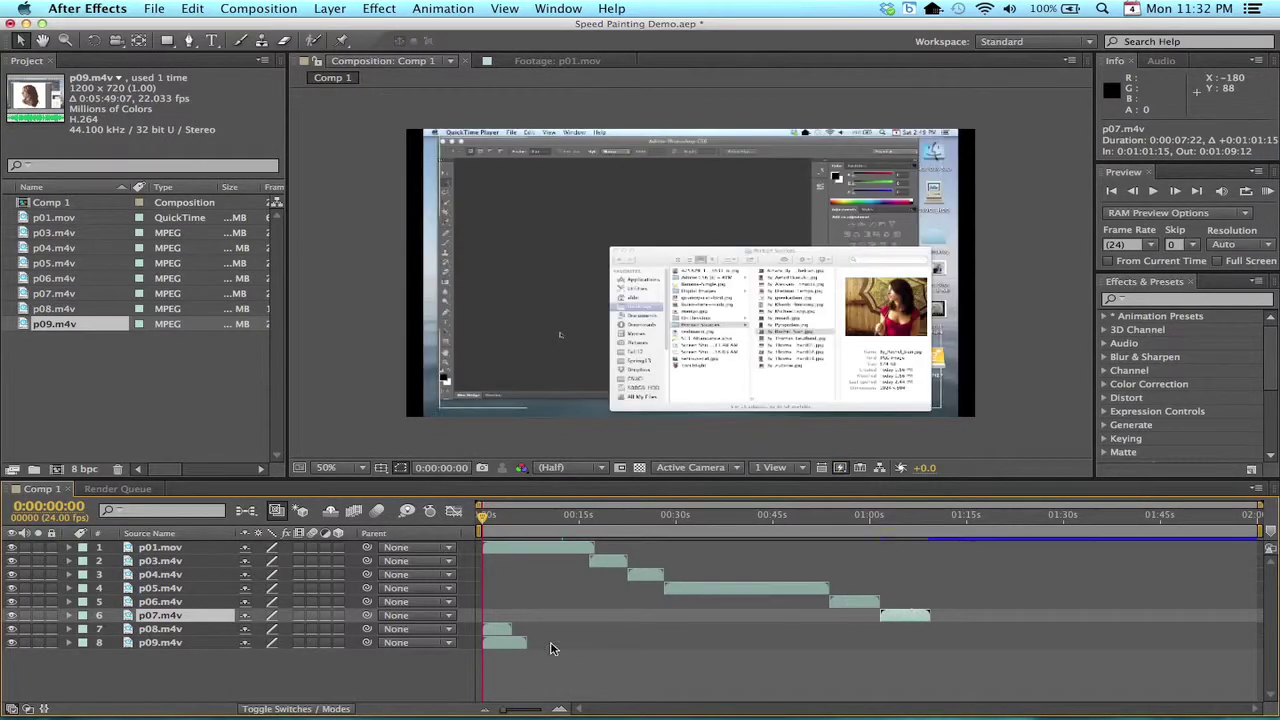
{"action": "left_click_drag", "start_coordinate": [500, 637], "coordinate": [953, 610]}
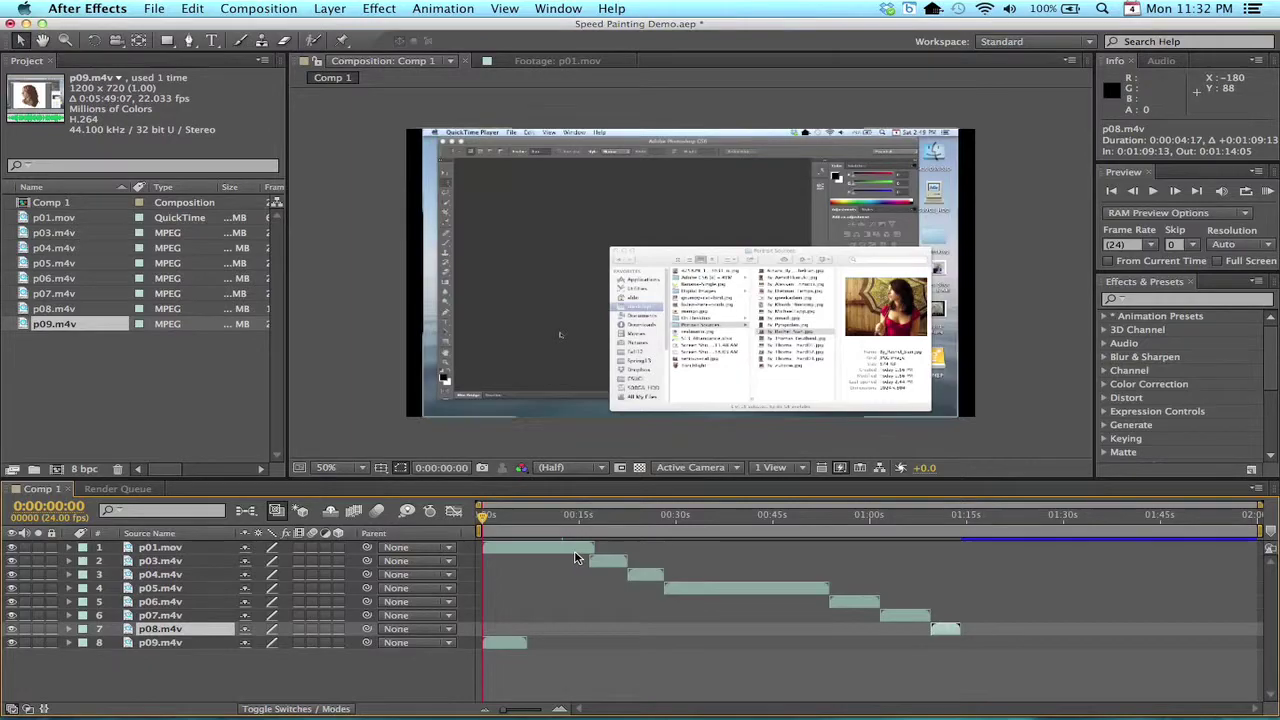
{"action": "left_click", "coordinate": [501, 643]}
{"action": "left_click_drag", "start_coordinate": [501, 645], "coordinate": [980, 623]}
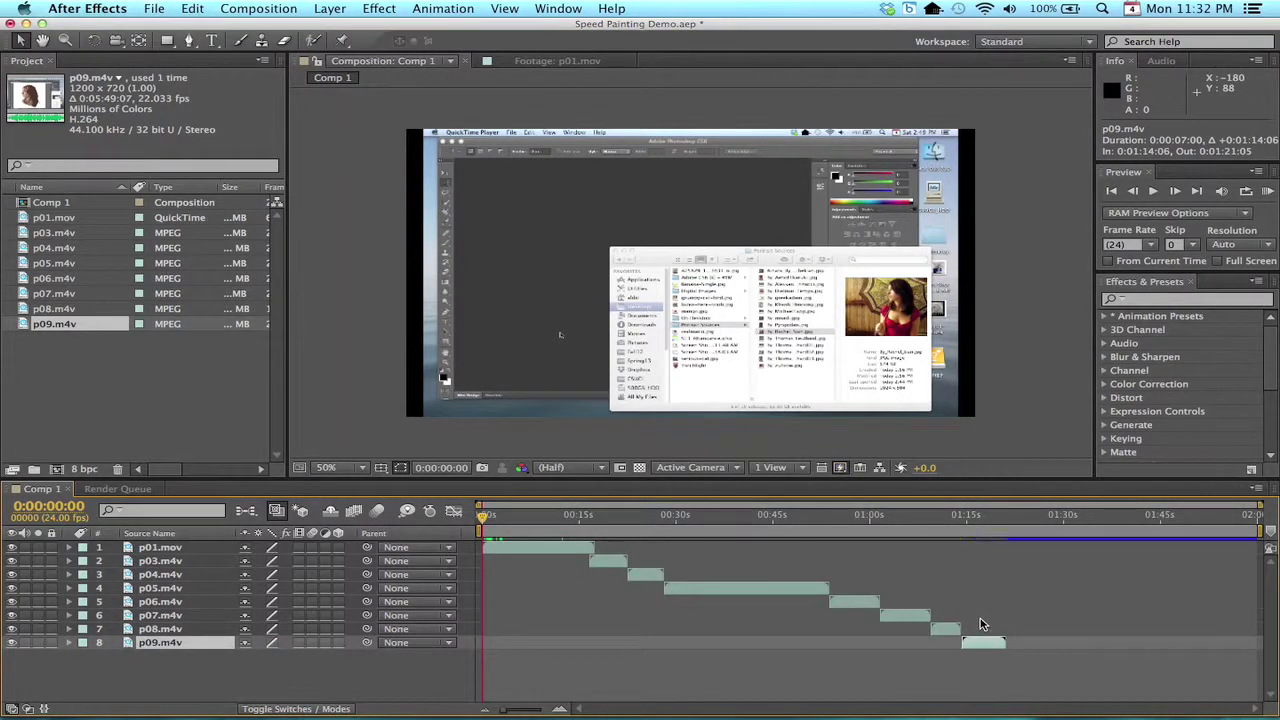
Step: Shift clips p03–p09 later together so they follow p01
{"action": "left_click", "coordinate": [610, 563]}
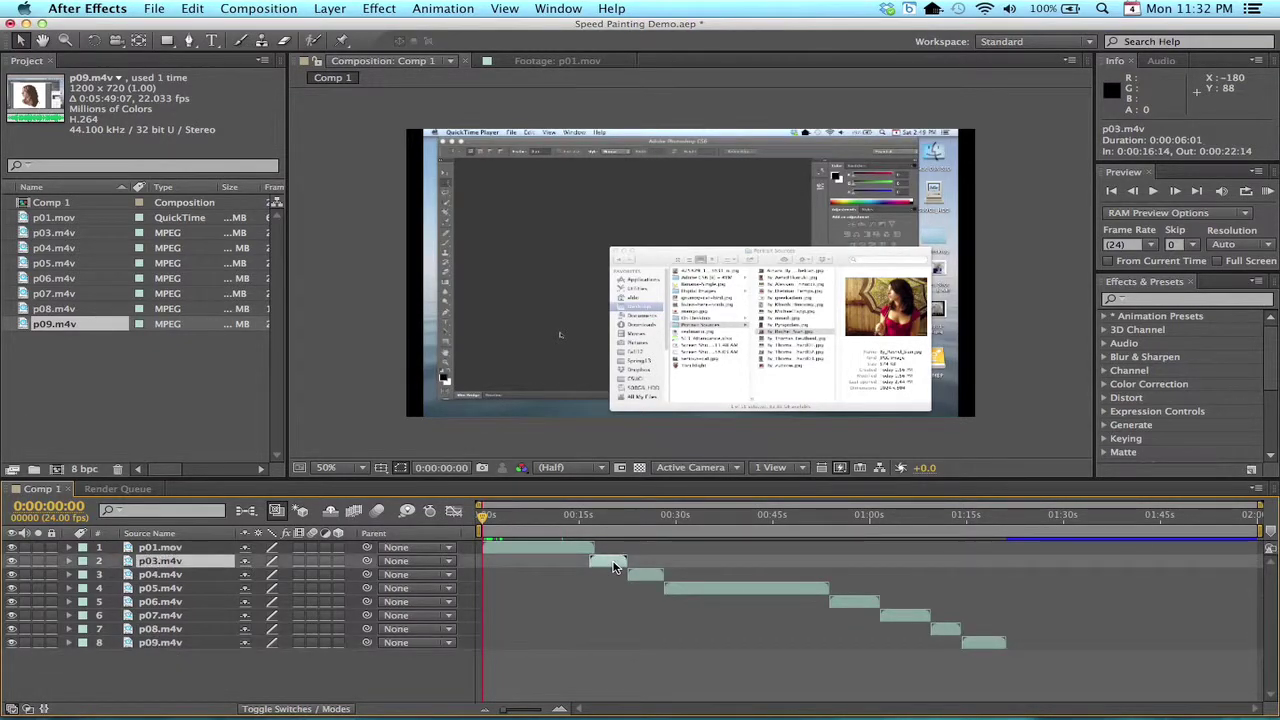
{"action": "mouse_move", "coordinate": [608, 563]}
{"action": "left_mouse_down"}
{"action": "mouse_move", "coordinate": [642, 562]}
{"action": "mouse_move", "coordinate": [603, 566]}
{"action": "mouse_move", "coordinate": [613, 562]}
{"action": "left_mouse_up"}
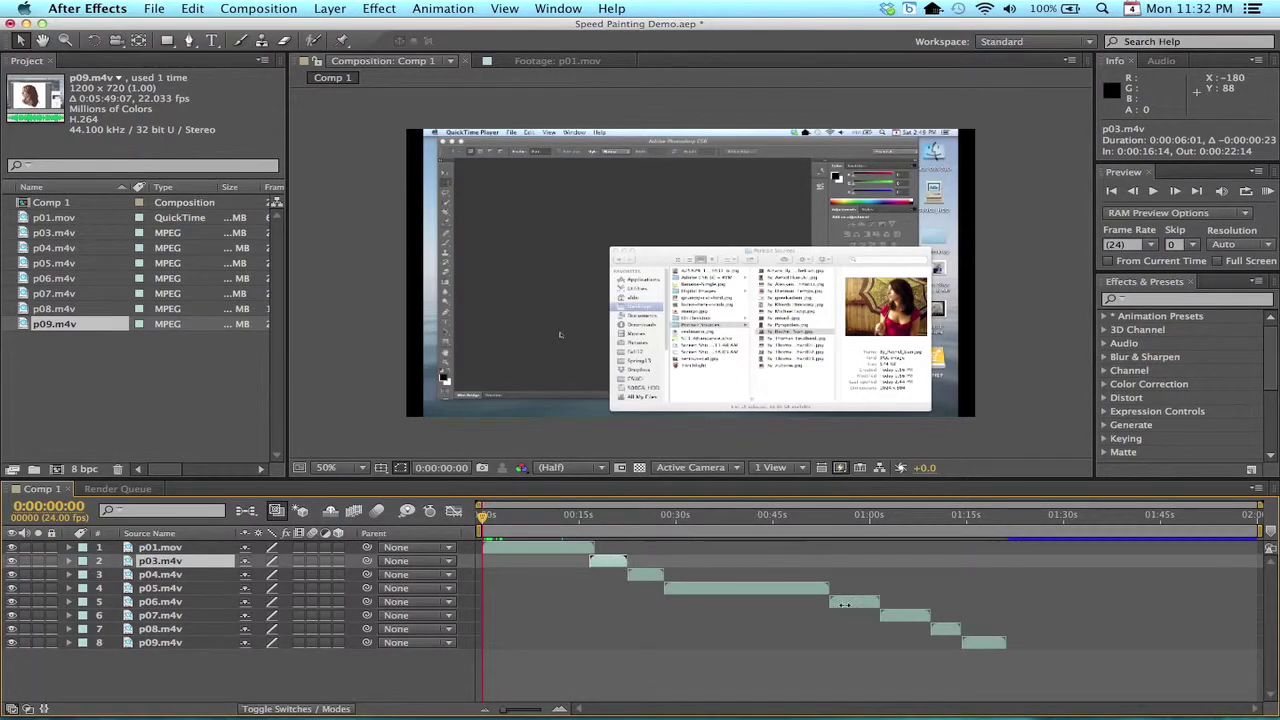
{"action": "left_click", "coordinate": [984, 647], "text": "shift"}
{"action": "left_click_drag", "start_coordinate": [607, 566], "coordinate": [625, 564]}
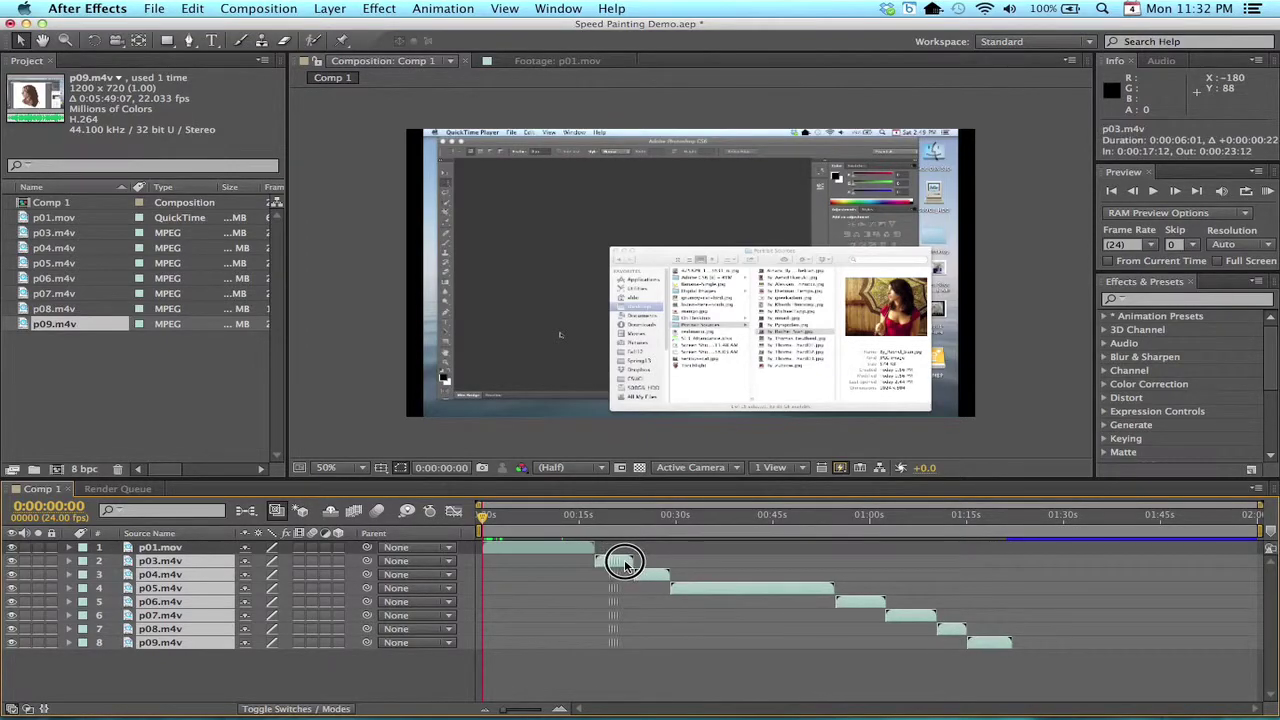
{"action": "left_click", "coordinate": [572, 583]}
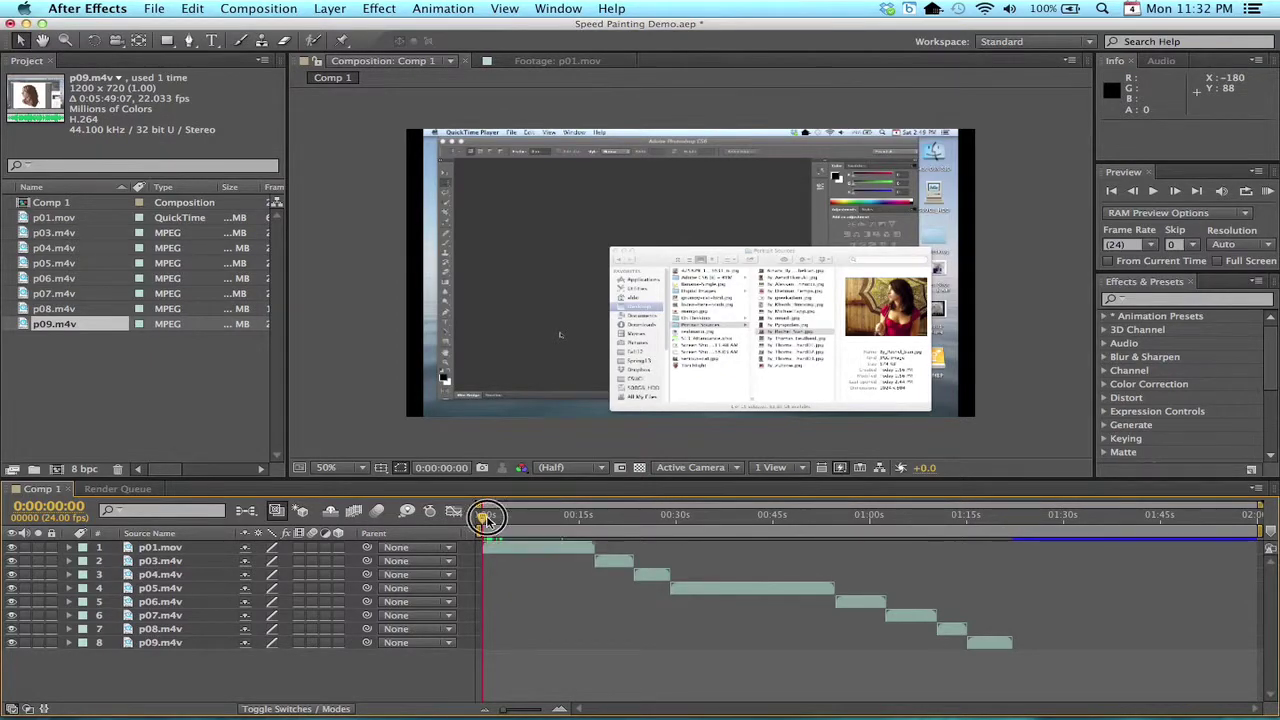
Step: Scrub the timeline to about 0:01:20:22, near the end of p09
{"action": "mouse_move", "coordinate": [487, 517]}
{"action": "left_mouse_down"}
{"action": "mouse_move", "coordinate": [1023, 500]}
{"action": "mouse_move", "coordinate": [1005, 502]}
{"action": "left_mouse_up"}
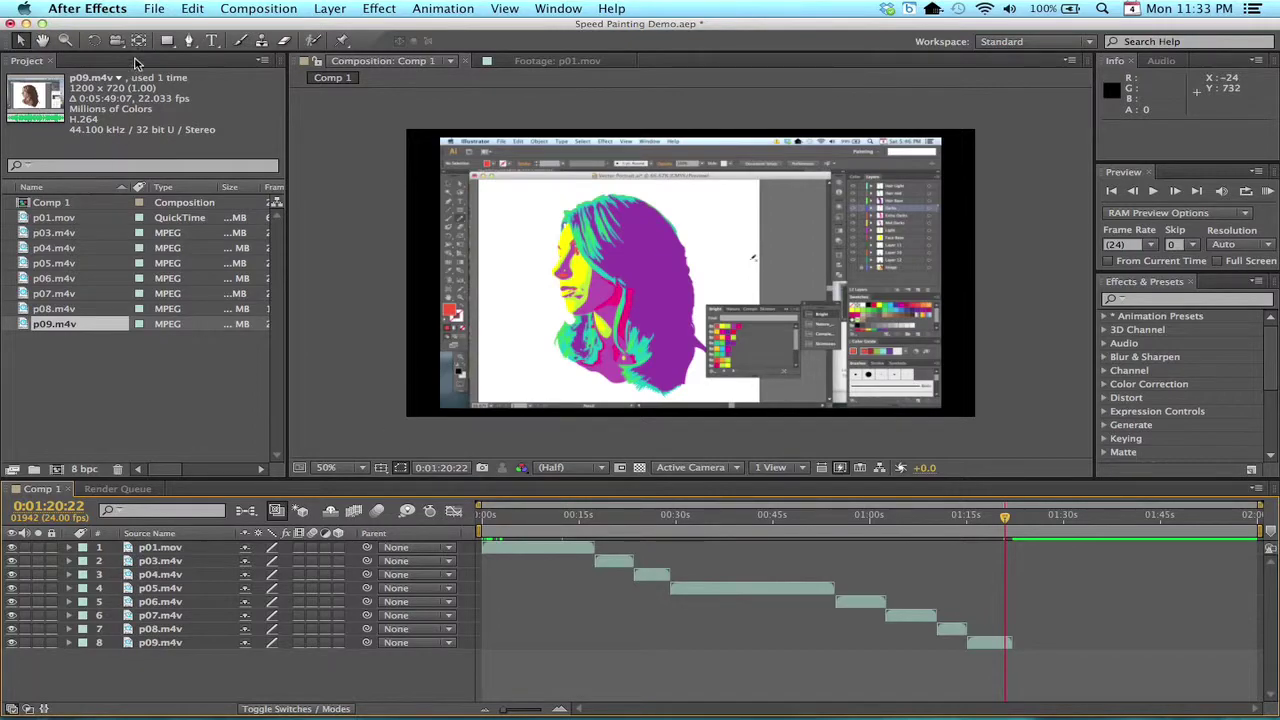
Step: Import Vector Portrait-01.tif through File > Import > File
{"action": "left_click", "coordinate": [155, 9]}
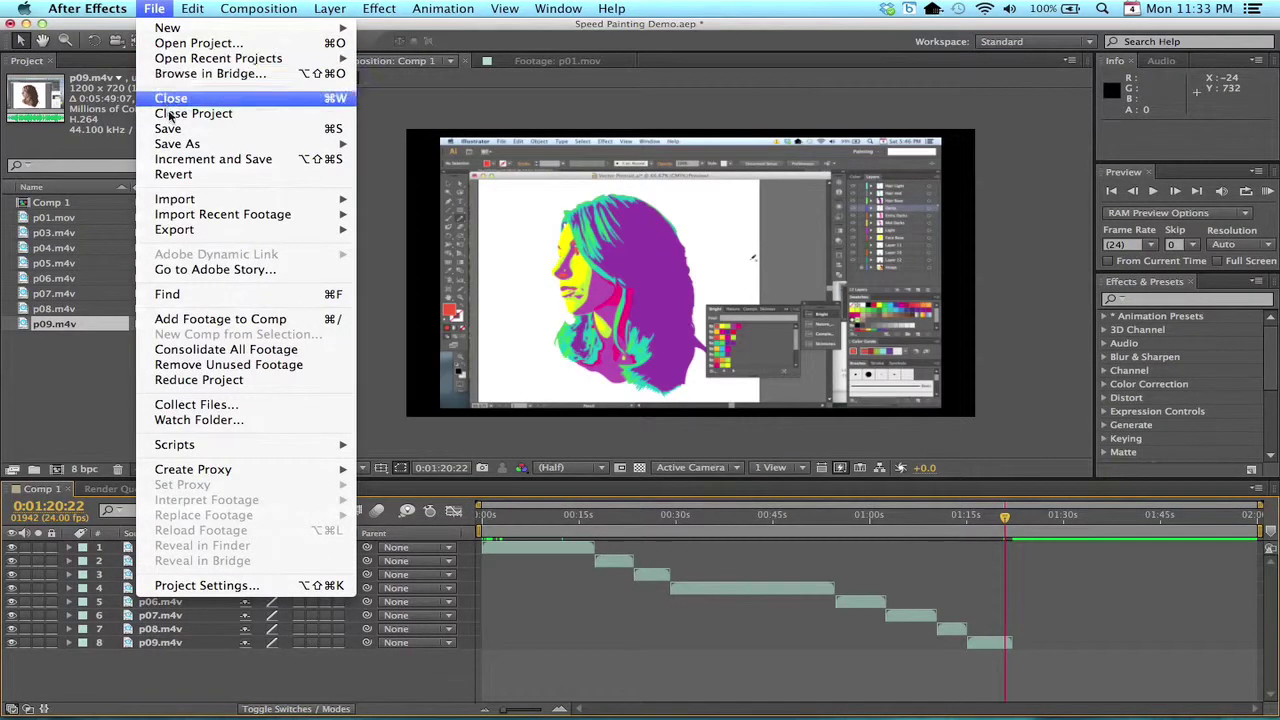
{"action": "mouse_move", "coordinate": [314, 201]}
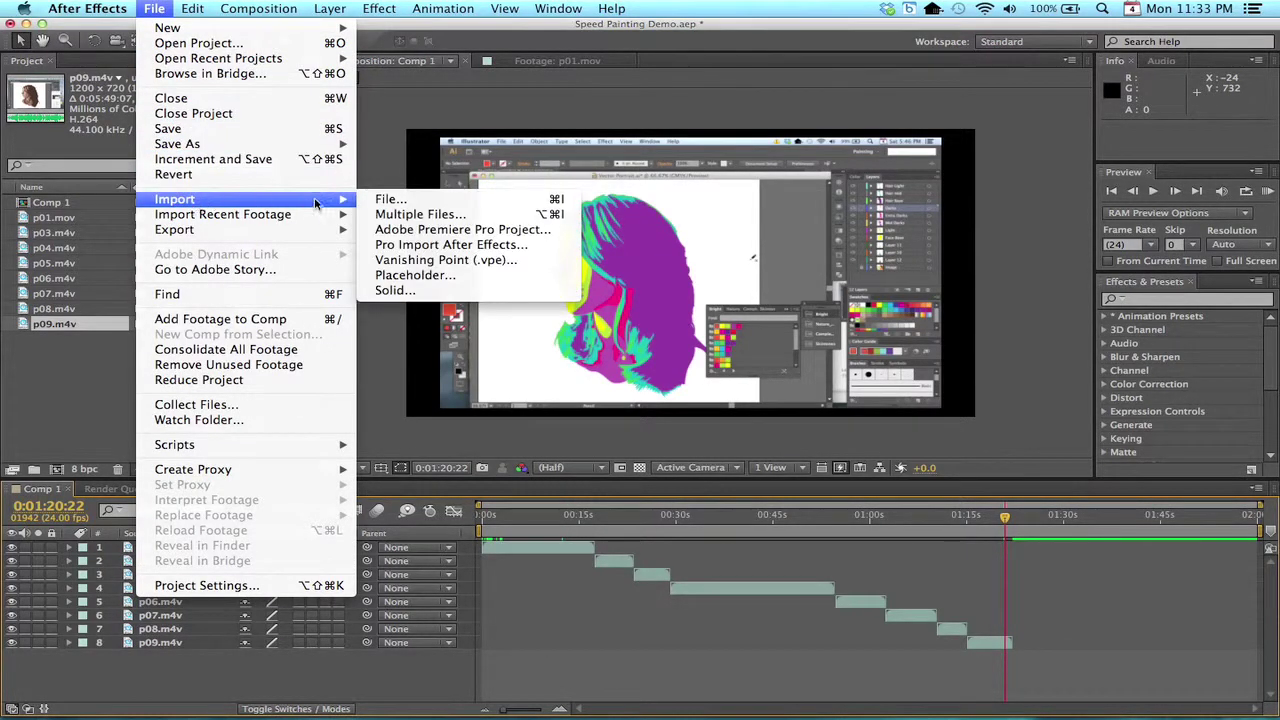
{"action": "left_click", "coordinate": [432, 200]}
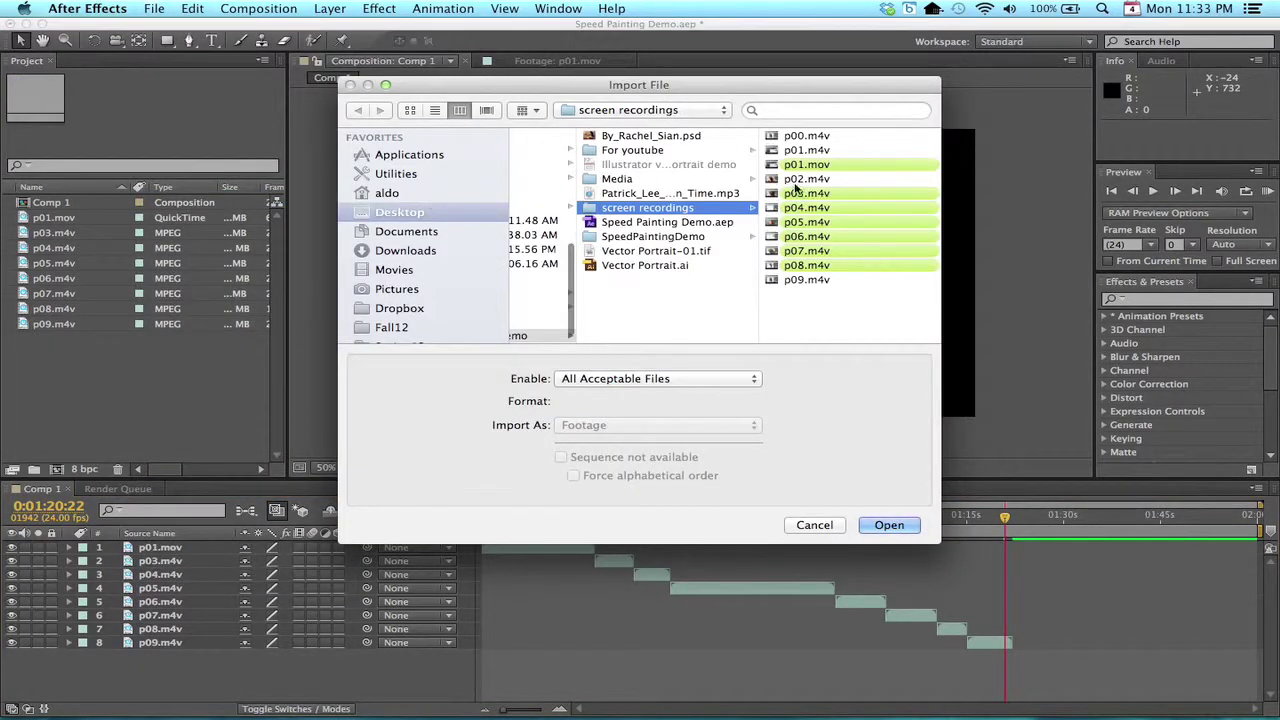
{"action": "left_click", "coordinate": [676, 256]}
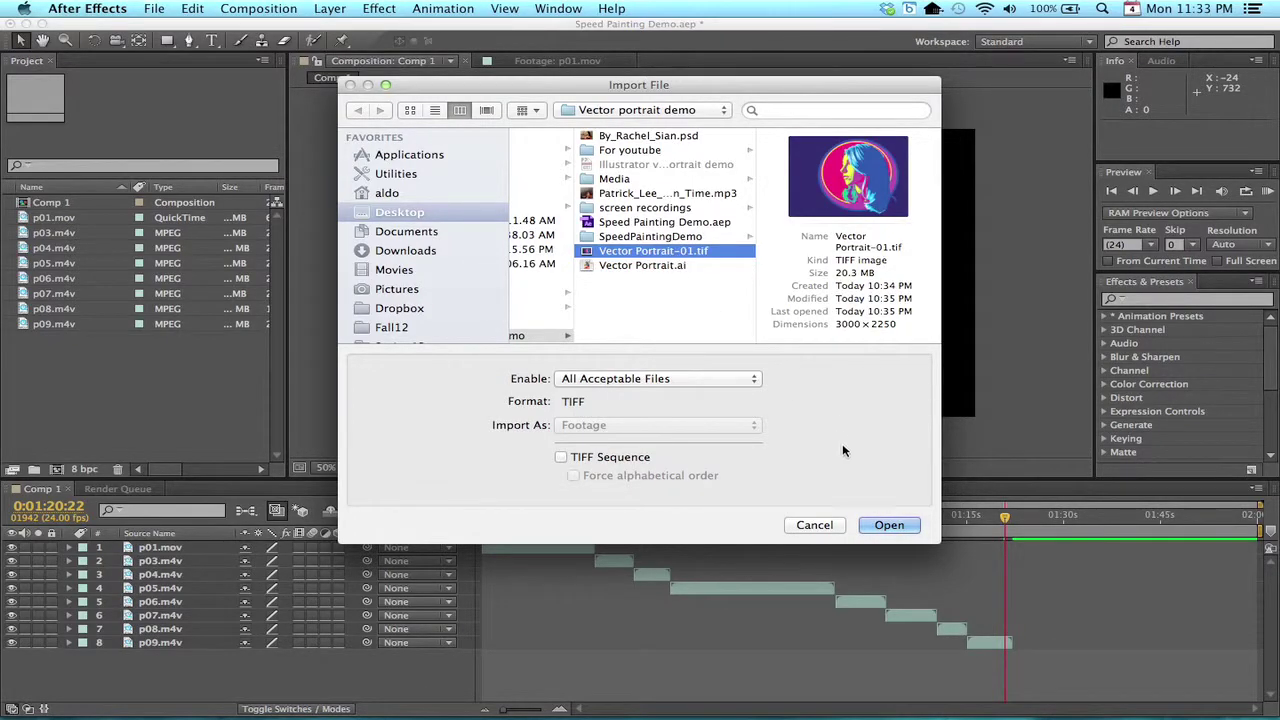
{"action": "left_click", "coordinate": [886, 525]}
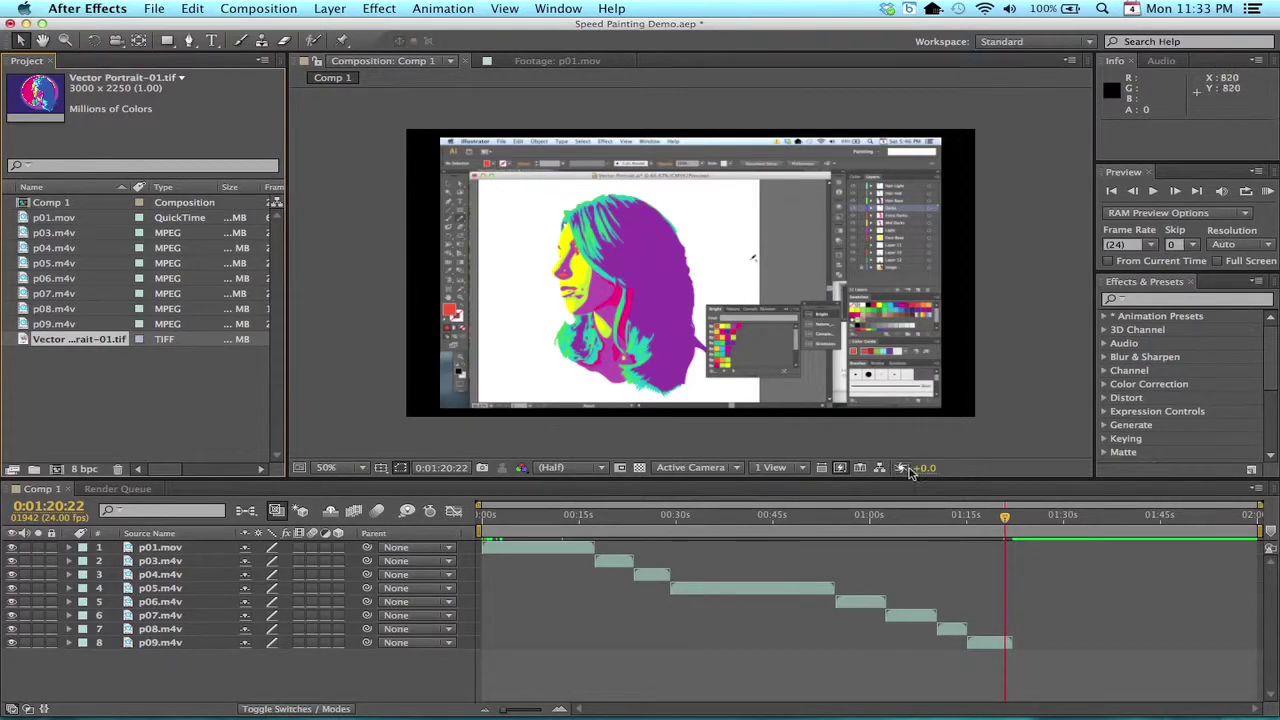
Step: Add Vector Portrait-01.tif to Comp 1 as a layer starting after the last clip
{"action": "mouse_move", "coordinate": [1006, 518]}
{"action": "left_mouse_down"}
{"action": "mouse_move", "coordinate": [1037, 520]}
{"action": "mouse_move", "coordinate": [1013, 520]}
{"action": "left_mouse_up"}
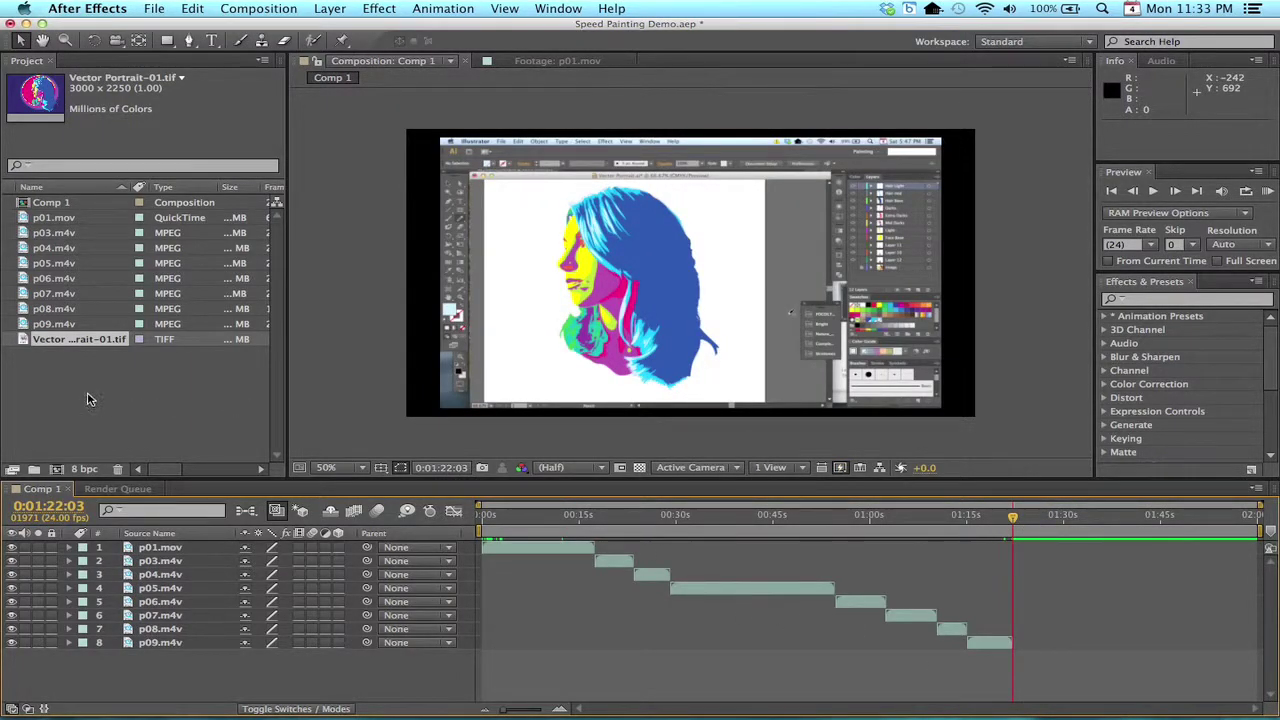
{"action": "left_click_drag", "start_coordinate": [25, 345], "coordinate": [112, 657]}
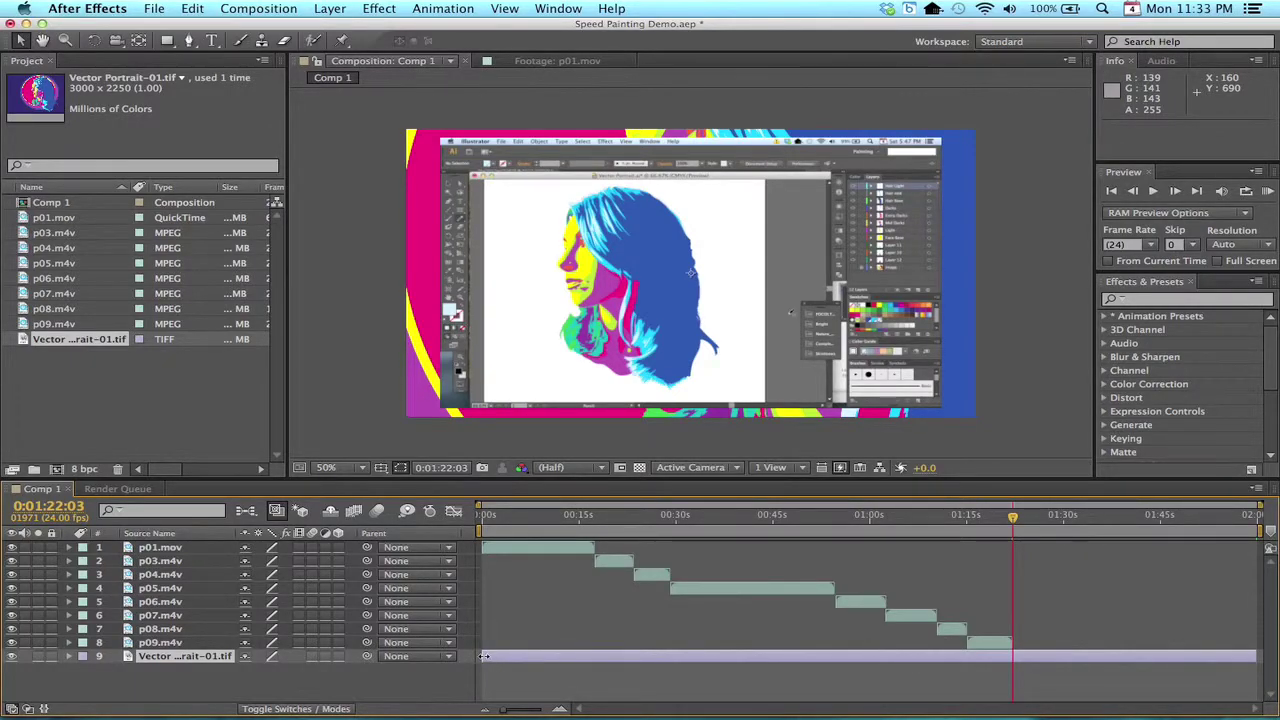
{"action": "left_click_drag", "start_coordinate": [483, 656], "coordinate": [1020, 645]}
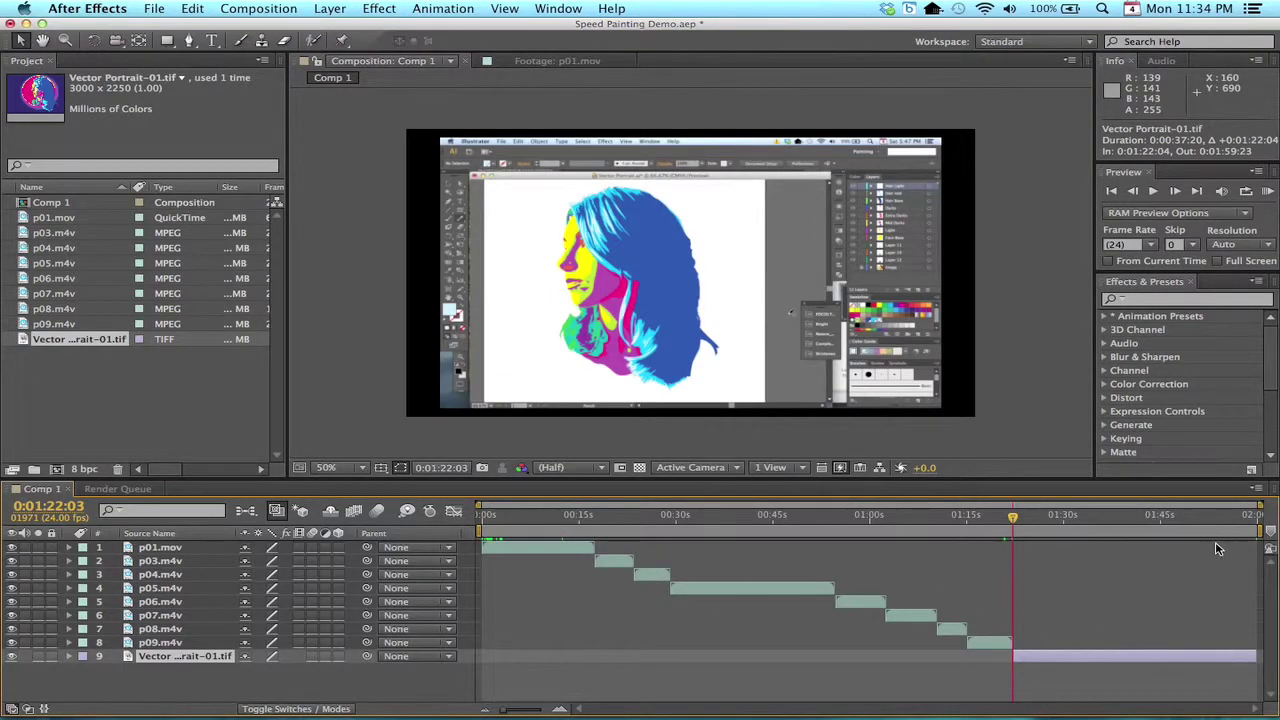
Step: Set the current time to 0:01:22:07 on the portrait layer
{"action": "left_click_drag", "start_coordinate": [1013, 517], "coordinate": [1021, 518]}
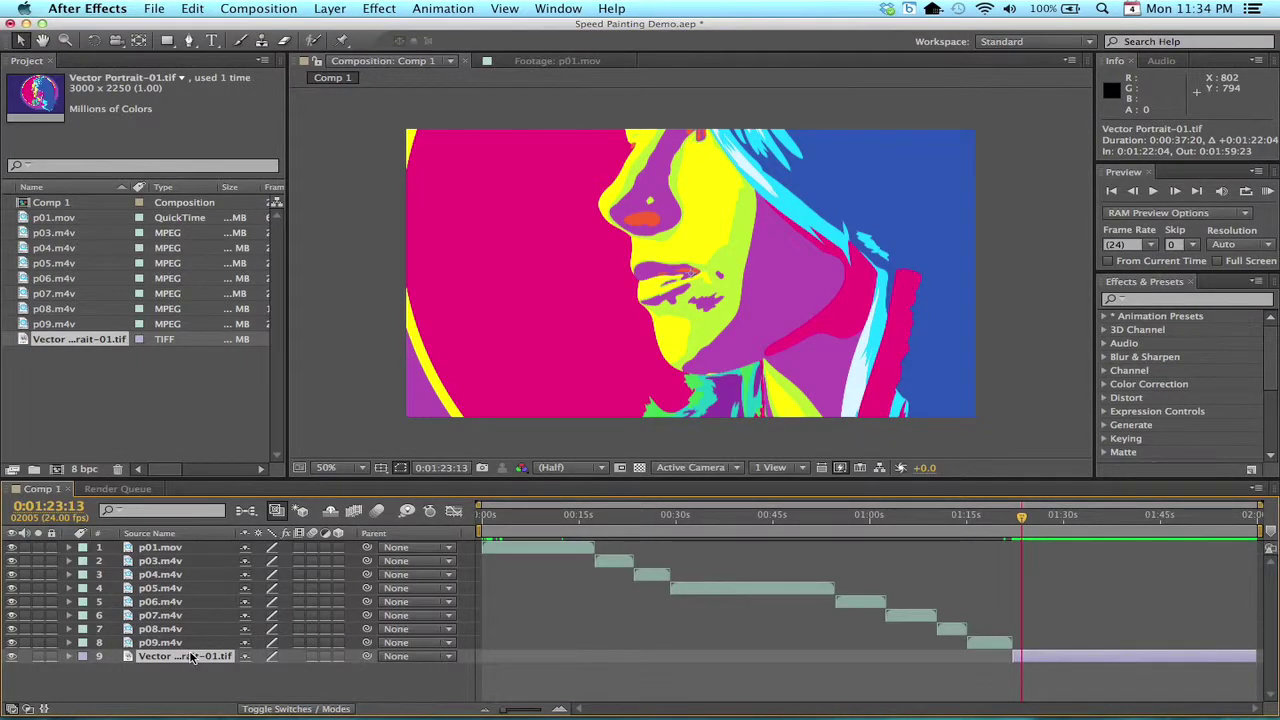
{"action": "left_click", "coordinate": [1022, 517]}
{"action": "left_click_drag", "start_coordinate": [1022, 517], "coordinate": [1014, 520]}
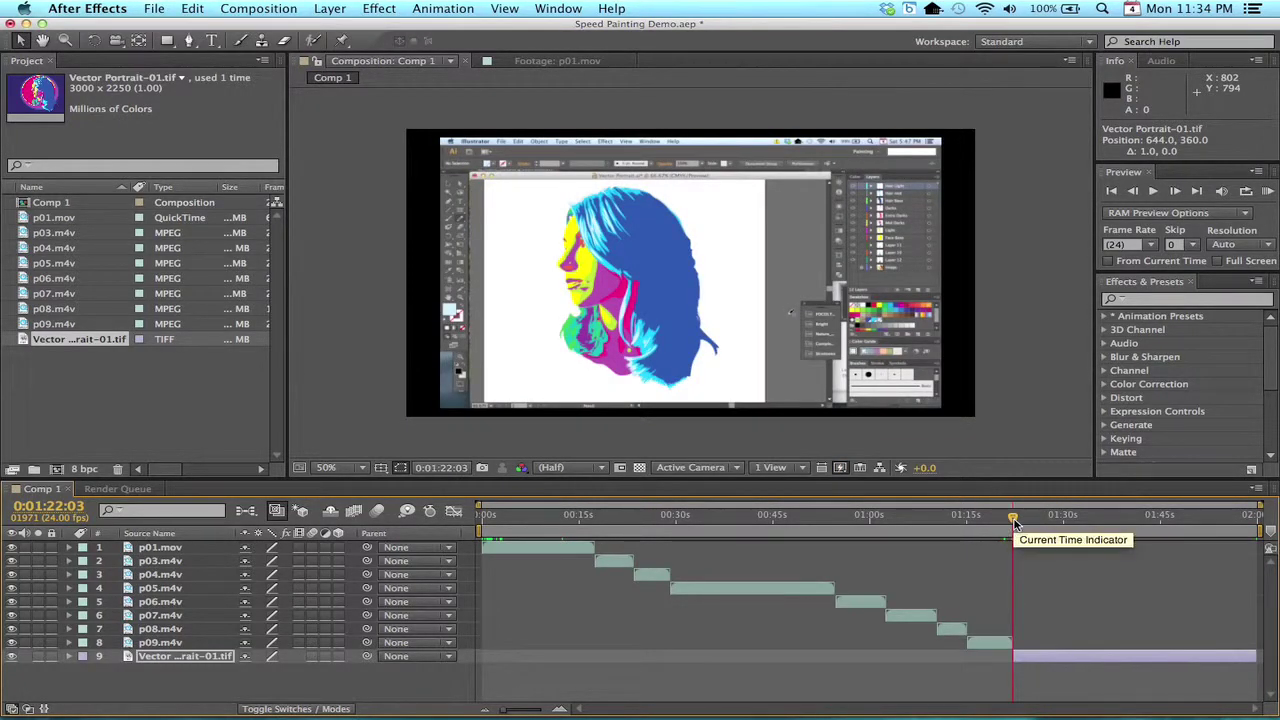
{"action": "left_click", "coordinate": [1014, 521]}
{"action": "left_click_drag", "start_coordinate": [1014, 521], "coordinate": [1013, 523]}
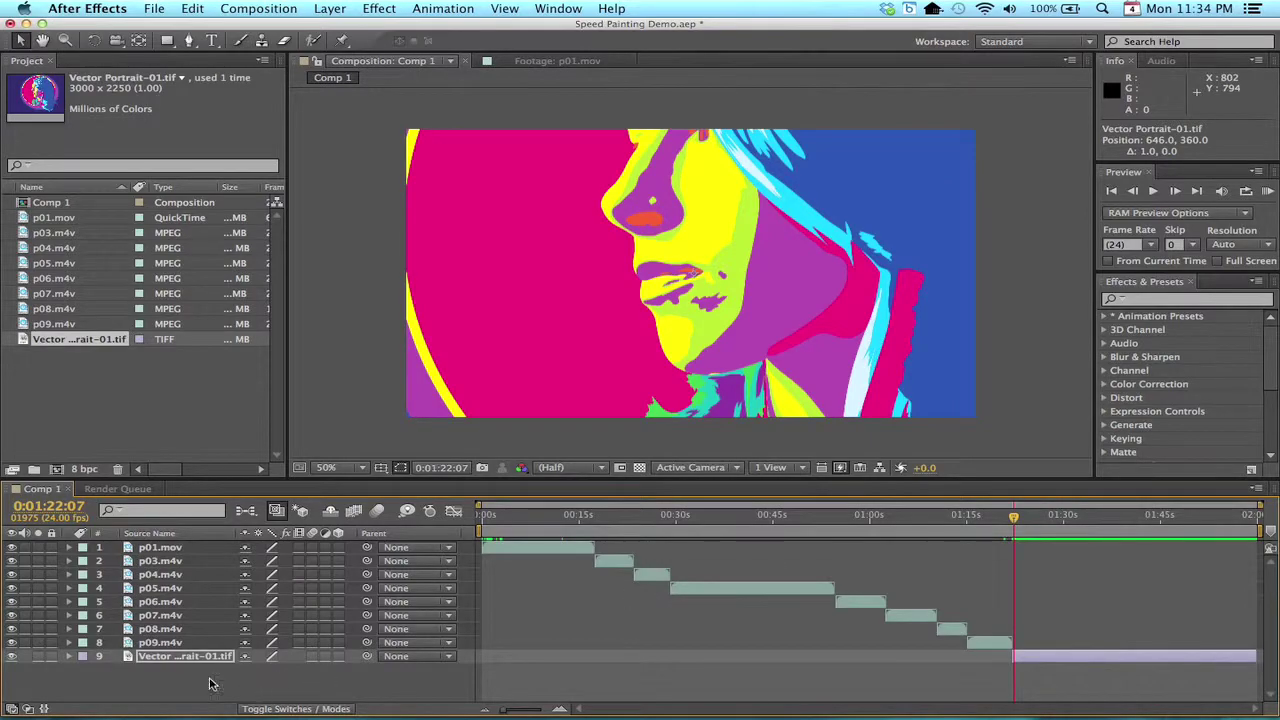
{"action": "left_click", "coordinate": [69, 657]}
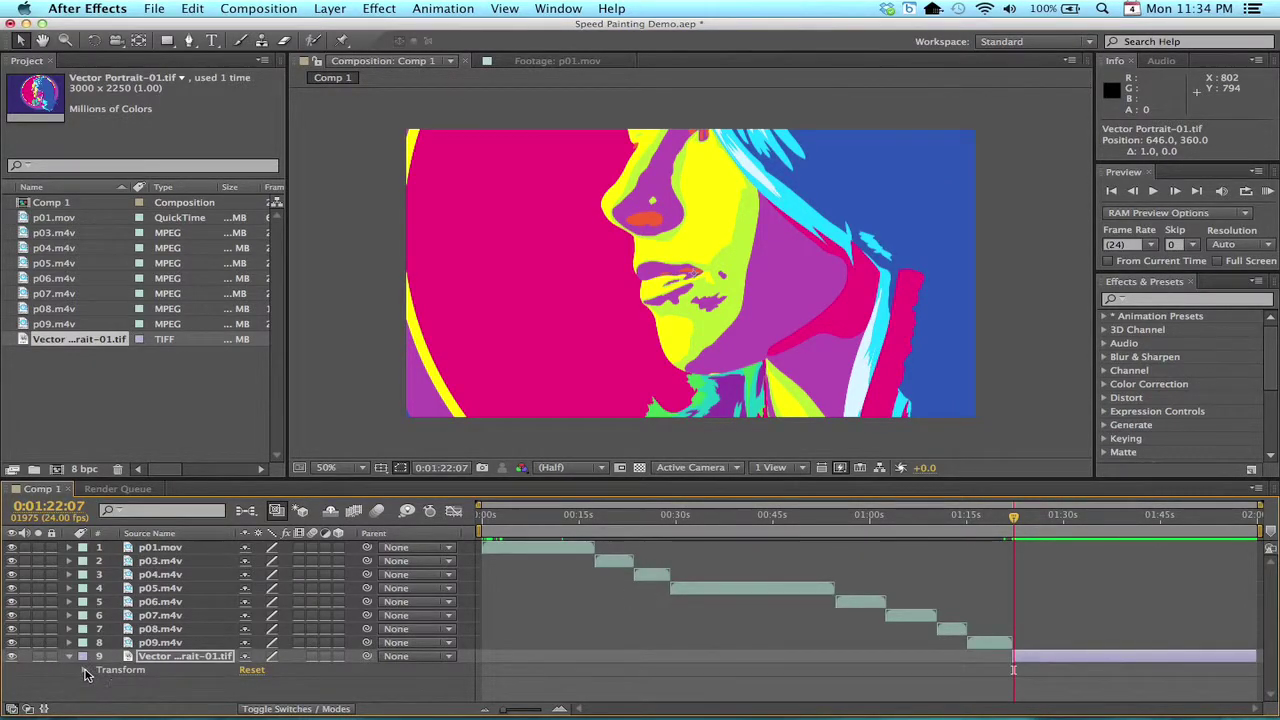
Step: Scale the portrait to 29% and set a Scale keyframe at 0:01:22:07
{"action": "left_click", "coordinate": [85, 670]}
{"action": "left_click_drag", "start_coordinate": [268, 673], "coordinate": [212, 673]}
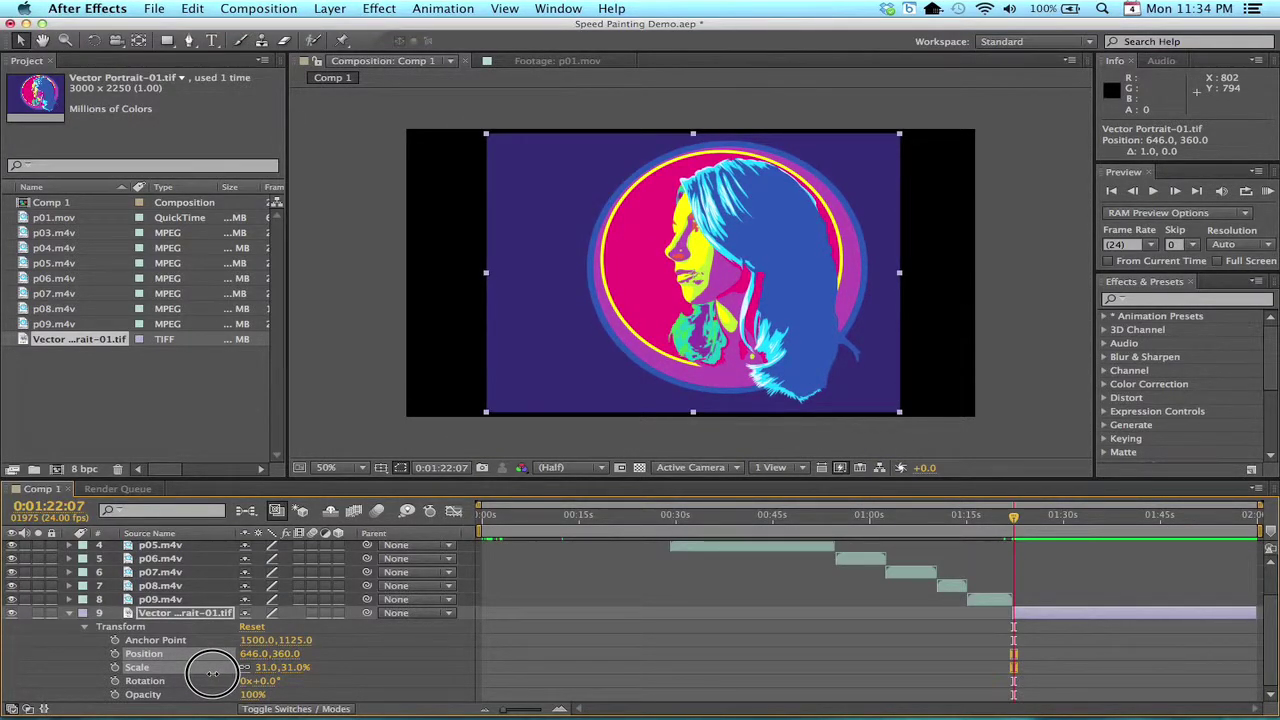
{"action": "left_click_drag", "start_coordinate": [212, 673], "coordinate": [210, 673]}
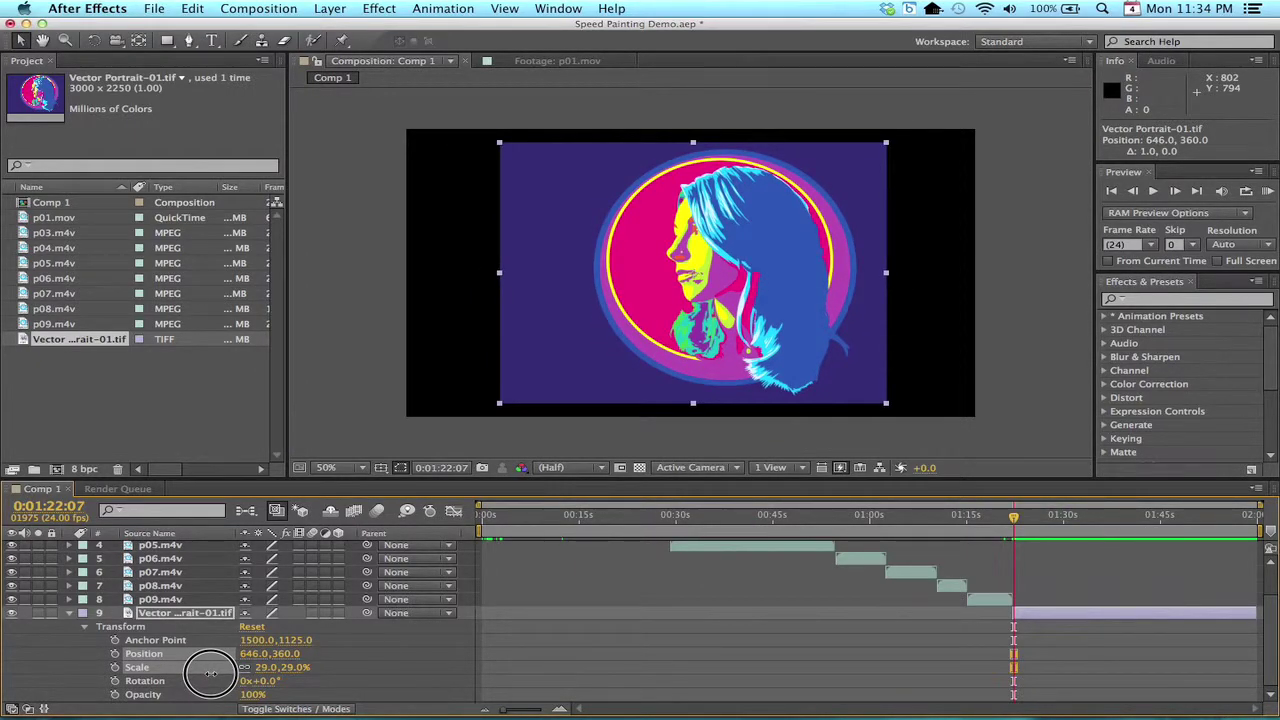
{"action": "left_click_drag", "start_coordinate": [210, 673], "coordinate": [210, 673]}
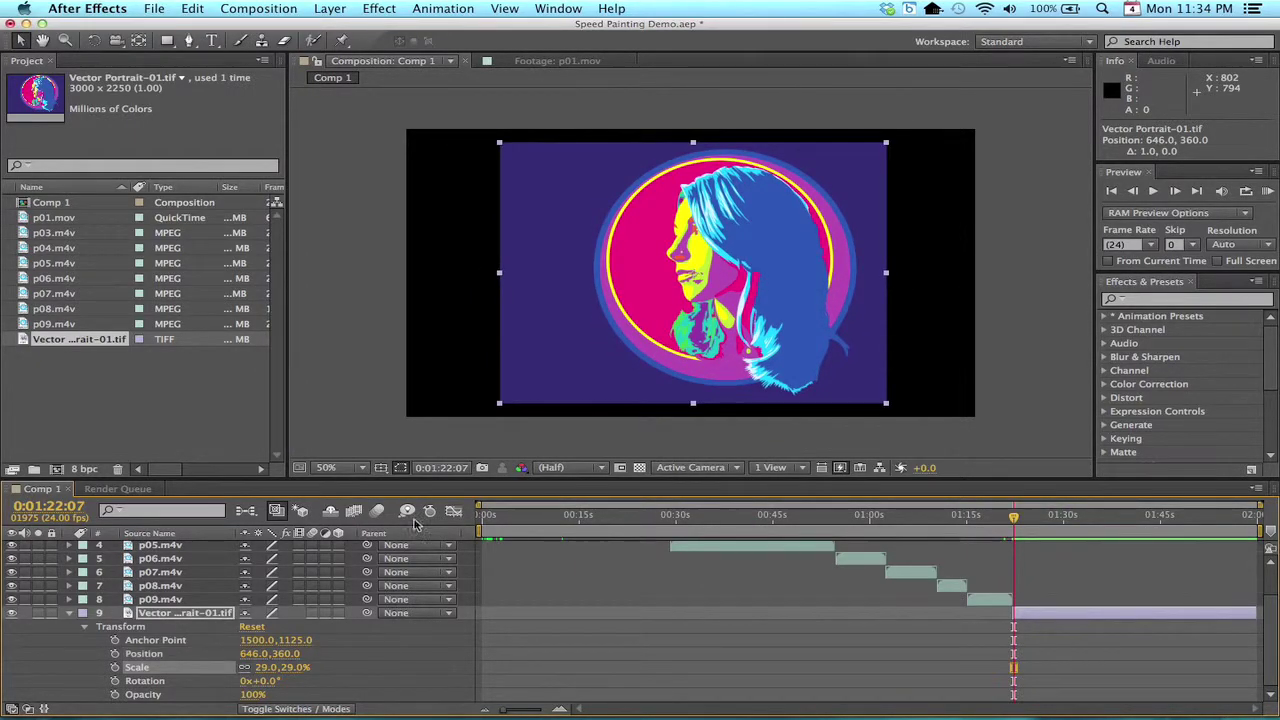
{"action": "left_click", "coordinate": [115, 668]}
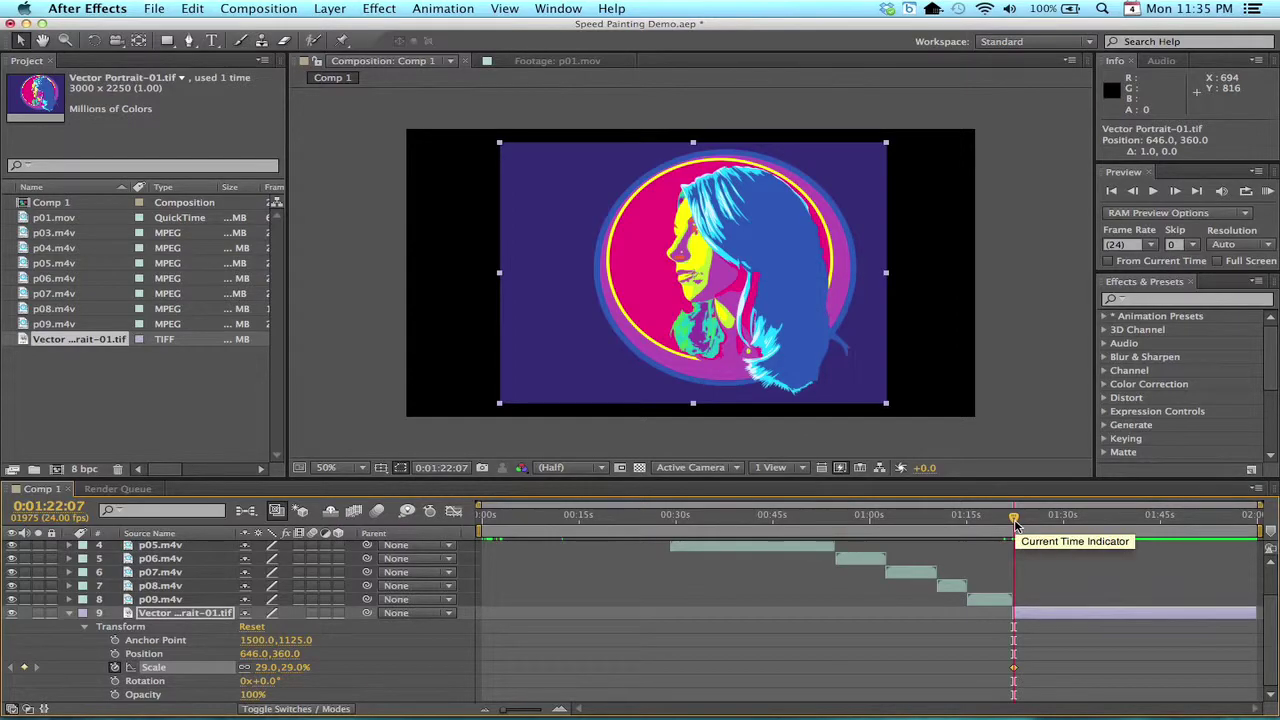
Step: Add a 34% Scale keyframe at 0:01:28:02, then preview from 1:21:21
{"action": "left_click_drag", "start_coordinate": [1015, 524], "coordinate": [1053, 527]}
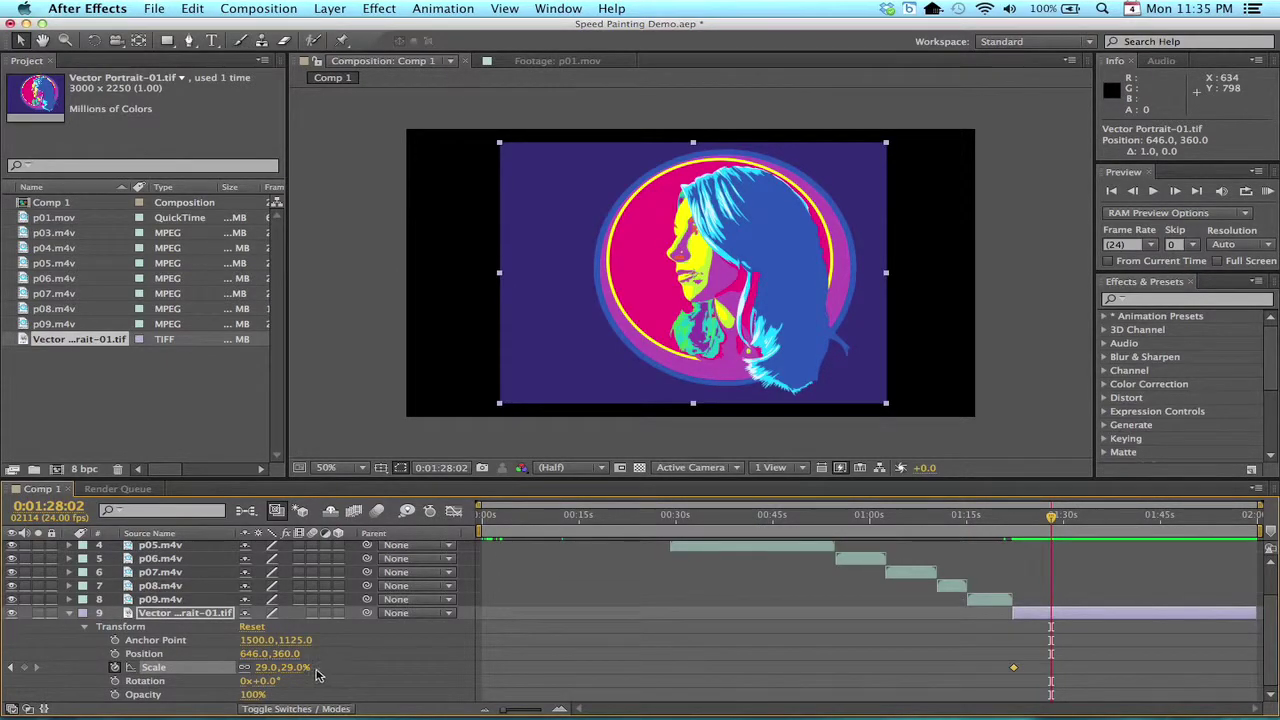
{"action": "left_click_drag", "start_coordinate": [265, 672], "coordinate": [269, 667]}
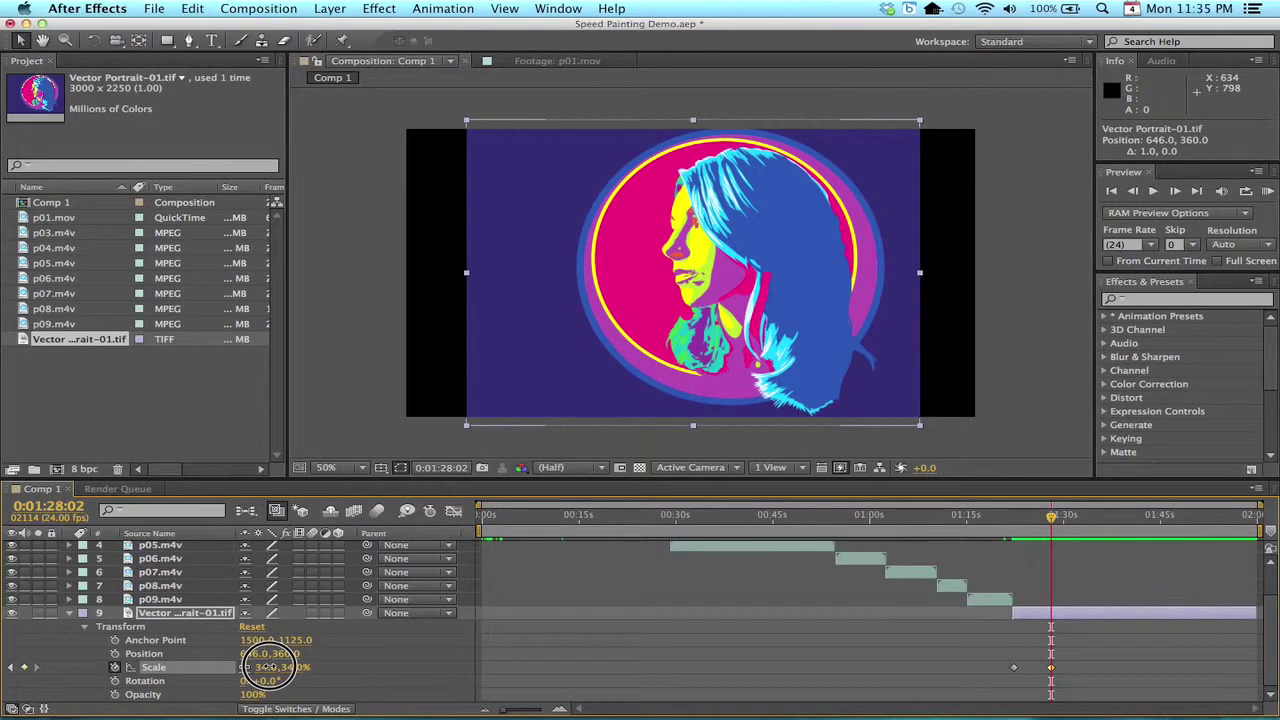
{"action": "left_click_drag", "start_coordinate": [268, 667], "coordinate": [269, 669]}
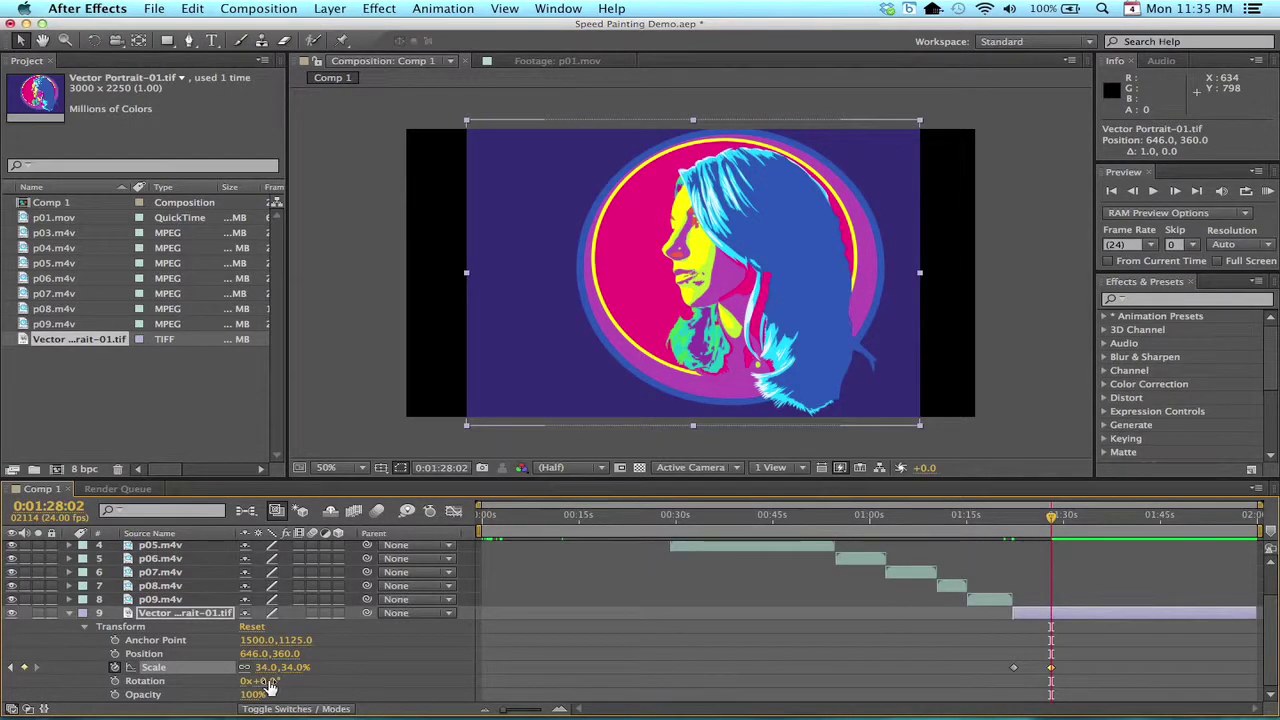
{"action": "left_click", "coordinate": [1011, 517]}
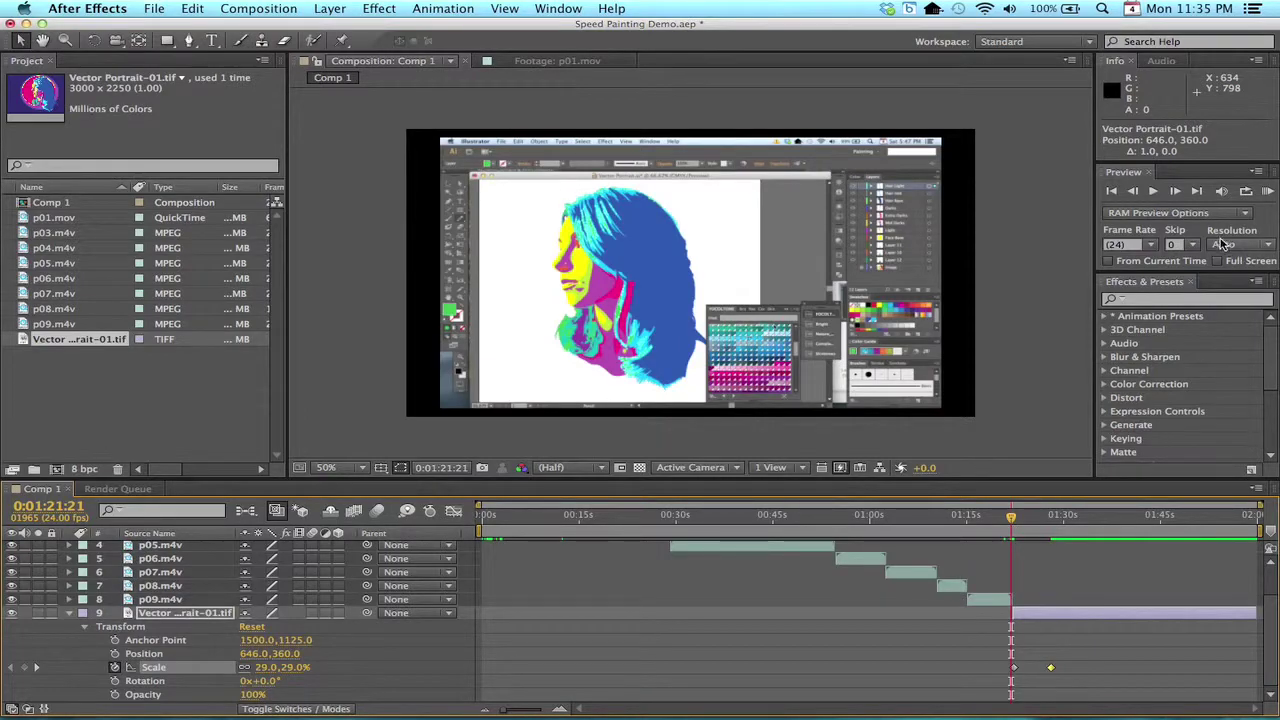
{"action": "left_click", "coordinate": [1153, 192]}
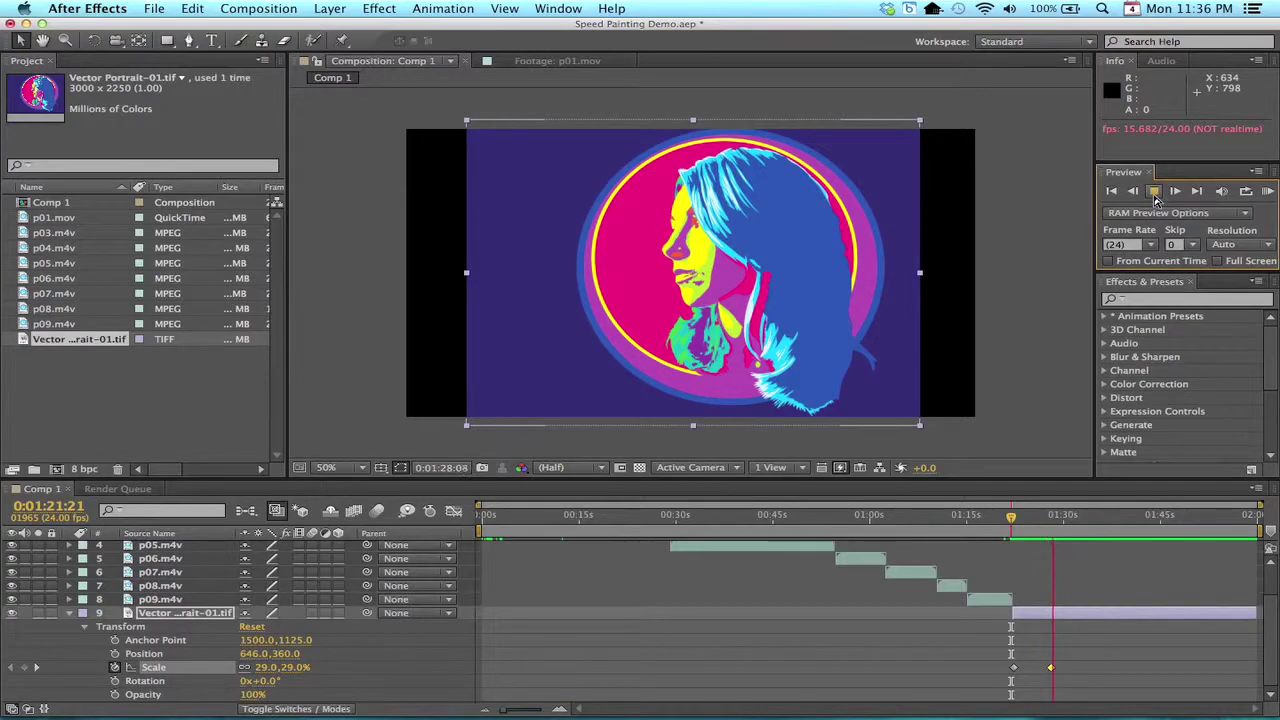
{"action": "left_click", "coordinate": [1156, 197]}
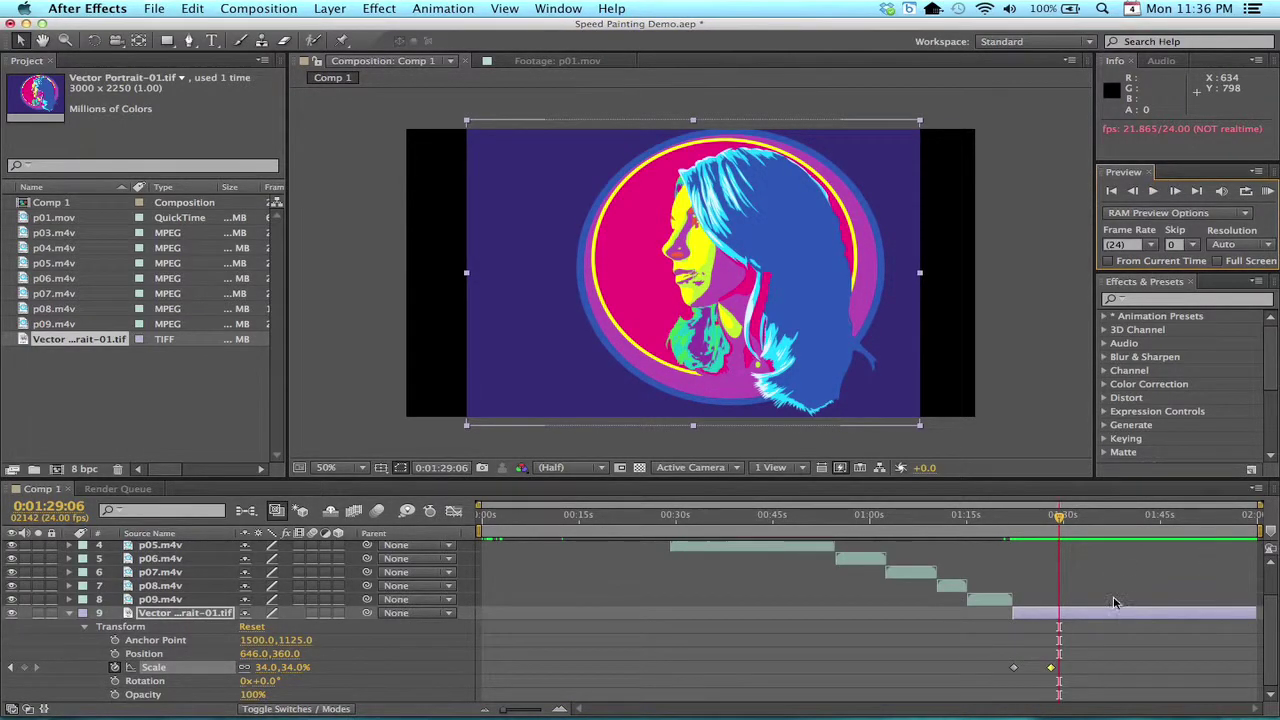
{"action": "mouse_move", "coordinate": [1060, 519]}
{"action": "left_mouse_down"}
{"action": "mouse_move", "coordinate": [1006, 528]}
{"action": "mouse_move", "coordinate": [1063, 535]}
{"action": "left_mouse_up"}
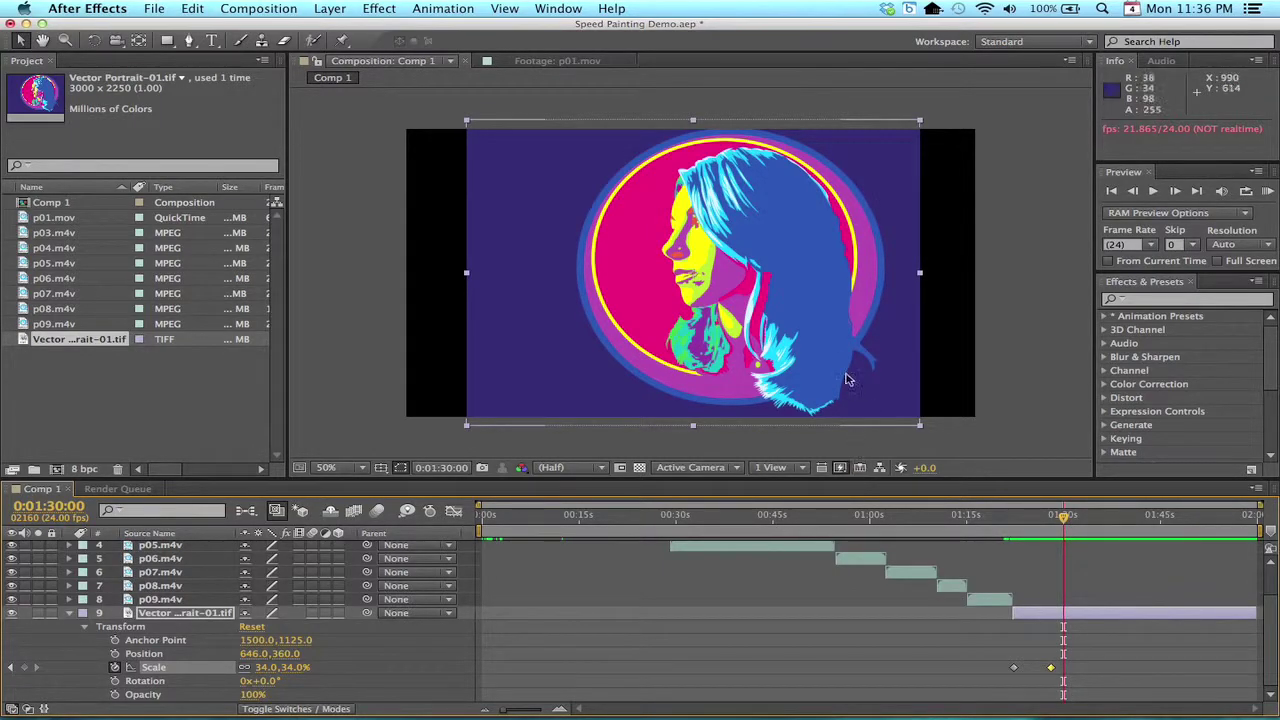
{"action": "left_click", "coordinate": [1064, 516]}
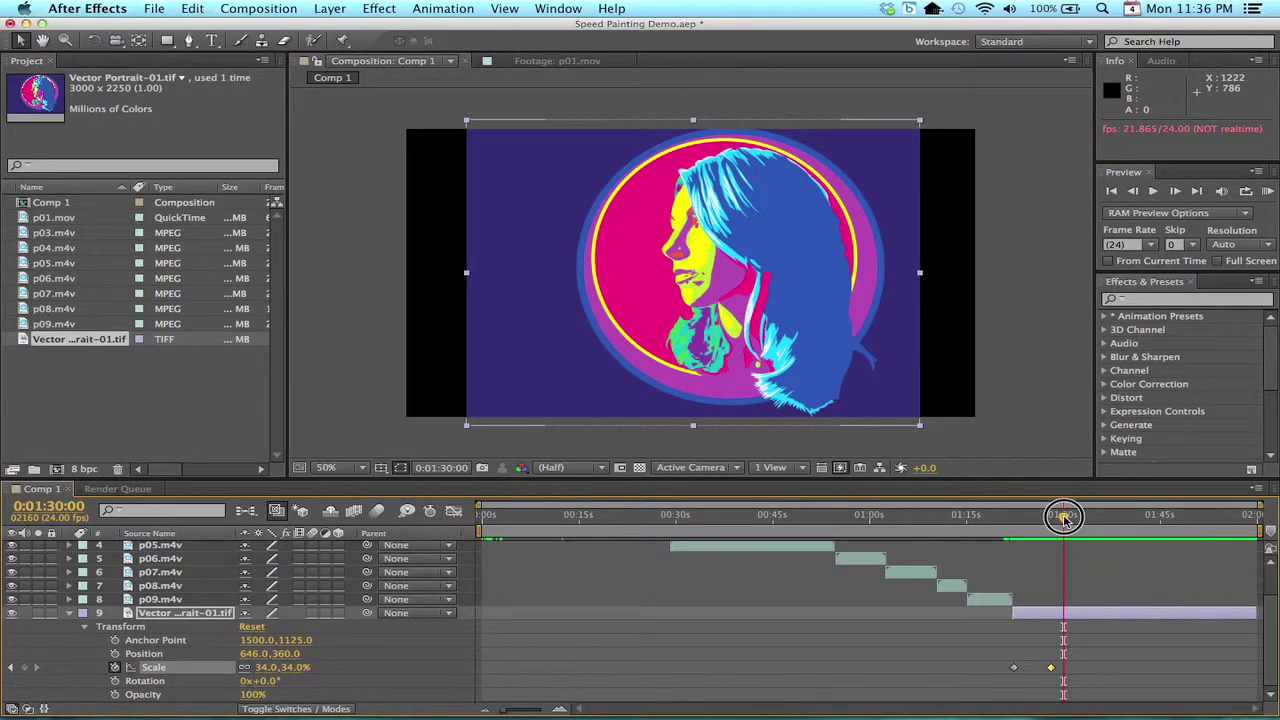
Step: Keyframe the portrait's Opacity from 100% at the 34% keyframe to 0% at 1:30:00
{"action": "left_click_drag", "start_coordinate": [1064, 516], "coordinate": [1069, 527]}
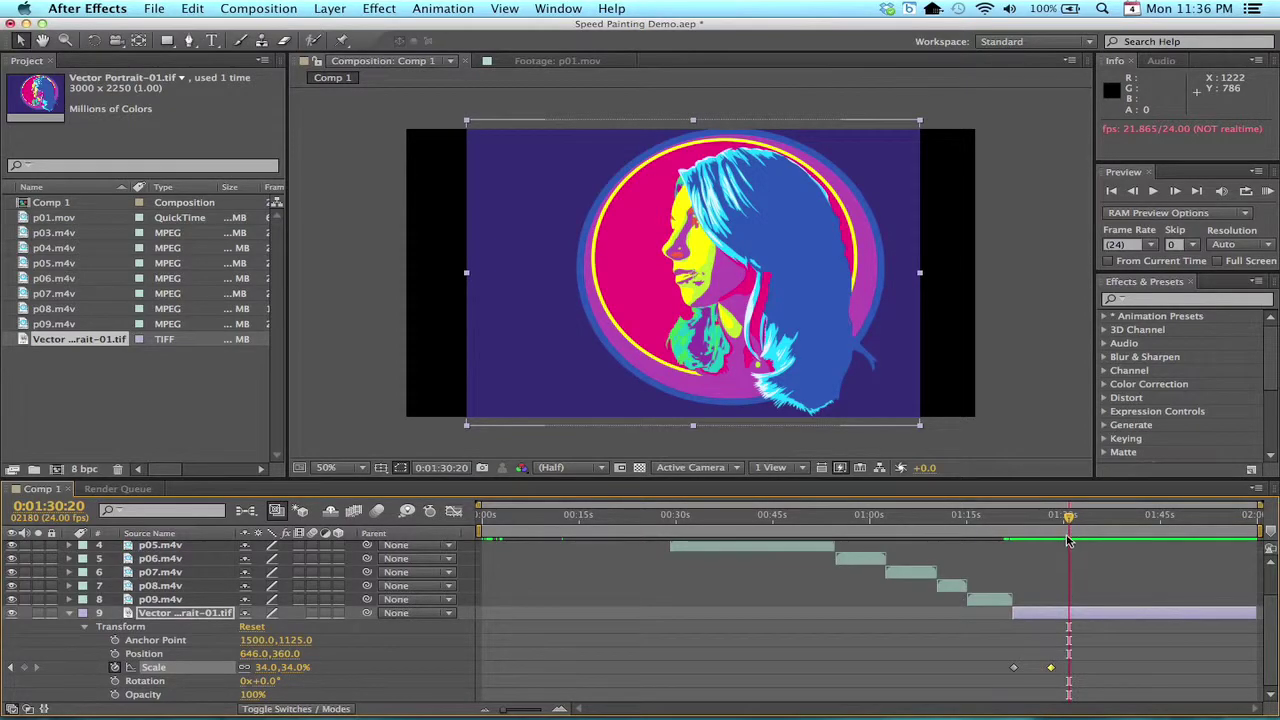
{"action": "left_click_drag", "start_coordinate": [1069, 522], "coordinate": [1065, 535]}
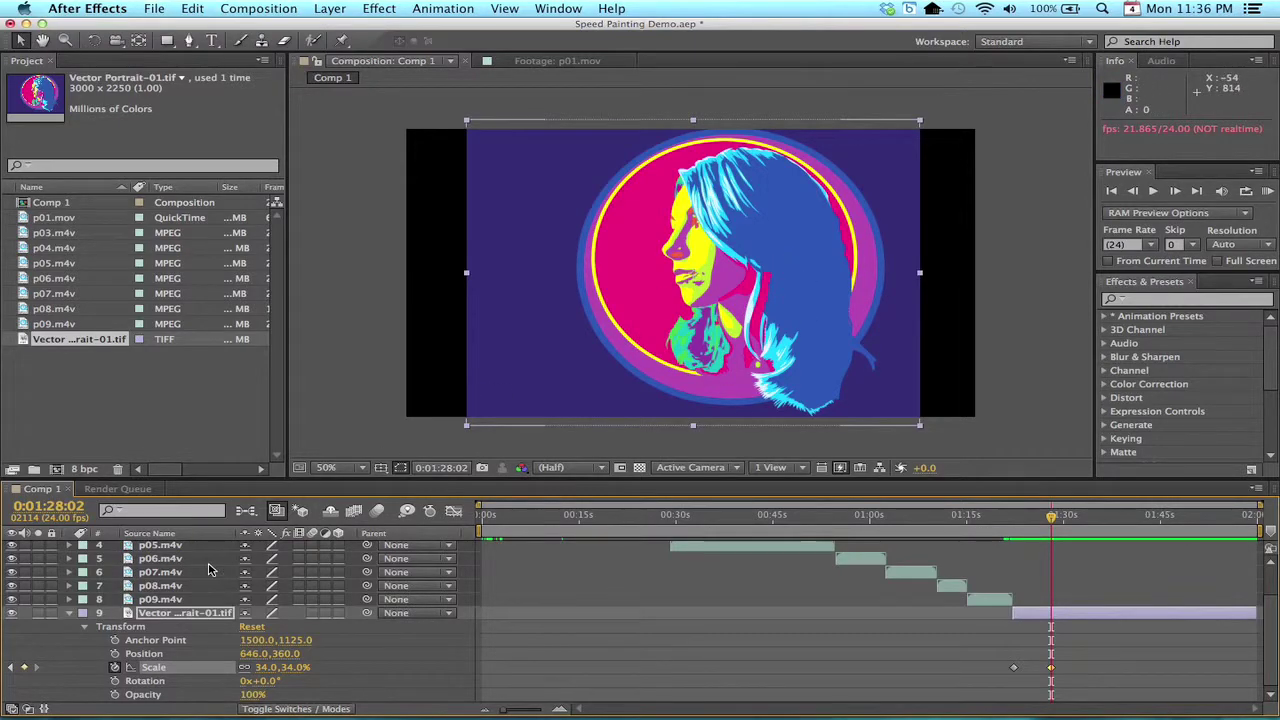
{"action": "left_click", "coordinate": [115, 694]}
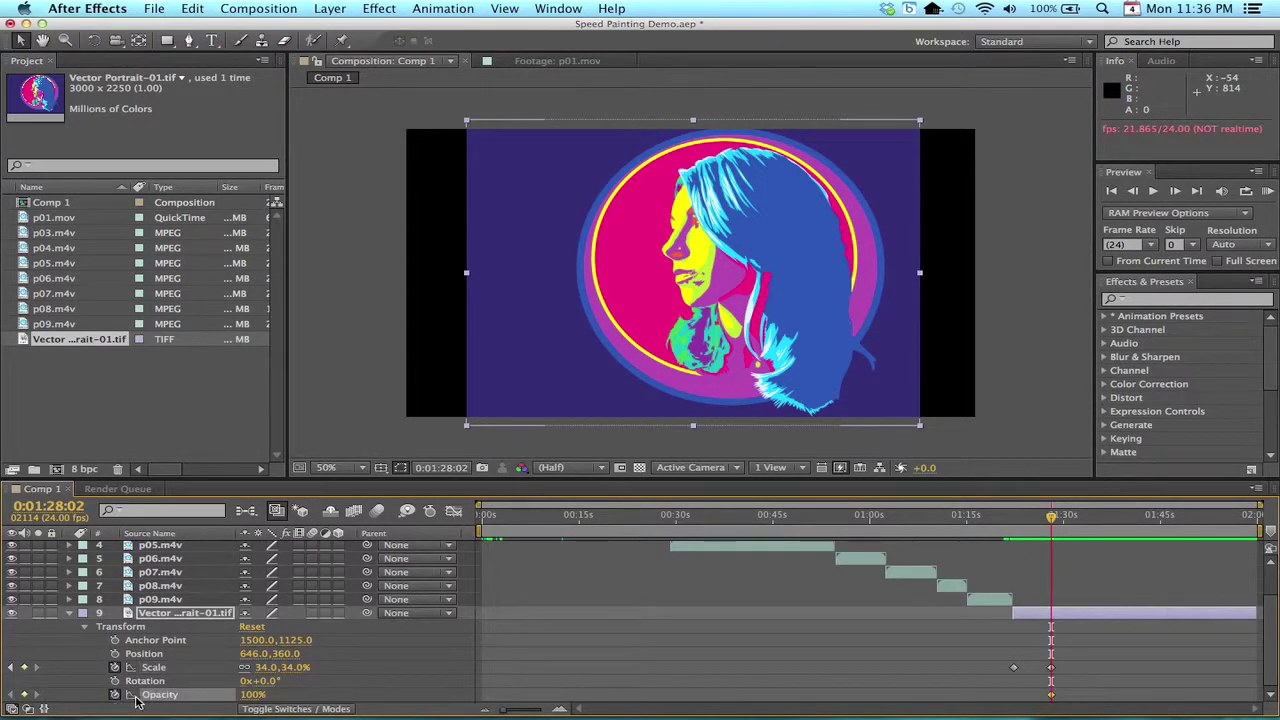
{"action": "left_click", "coordinate": [1052, 516]}
{"action": "left_click_drag", "start_coordinate": [1052, 516], "coordinate": [1065, 518]}
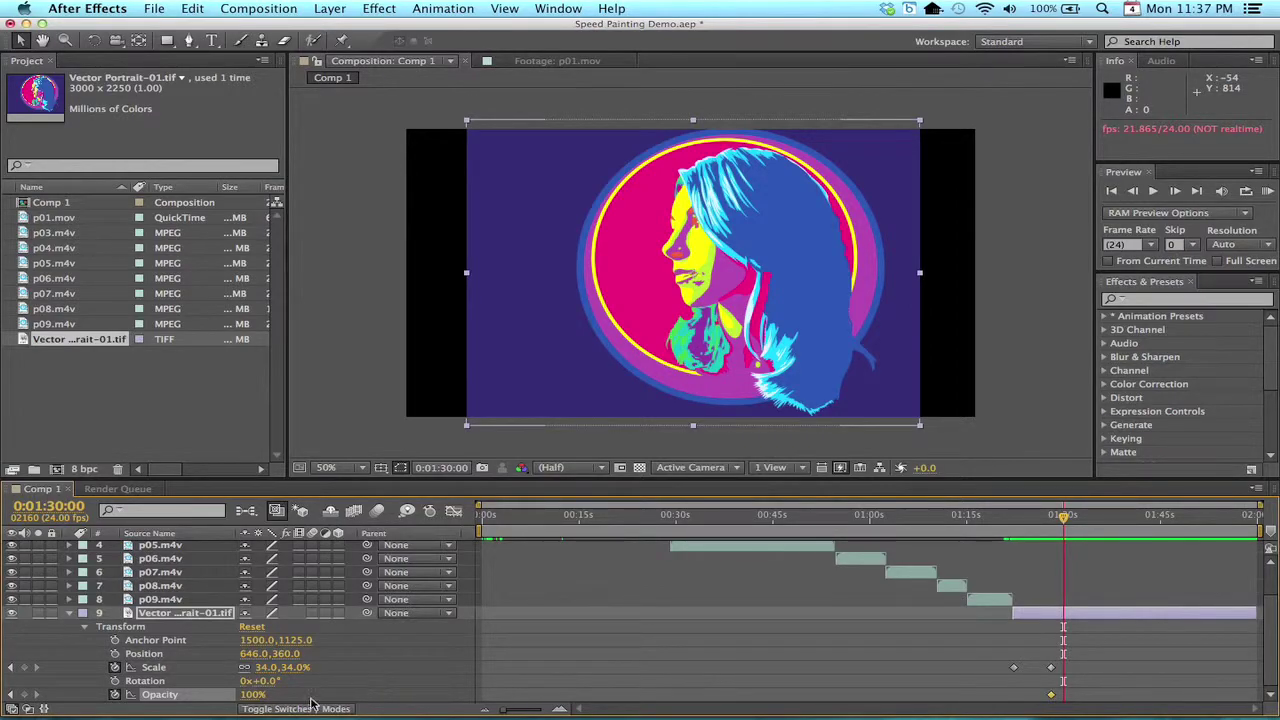
{"action": "left_click_drag", "start_coordinate": [252, 697], "coordinate": [106, 702]}
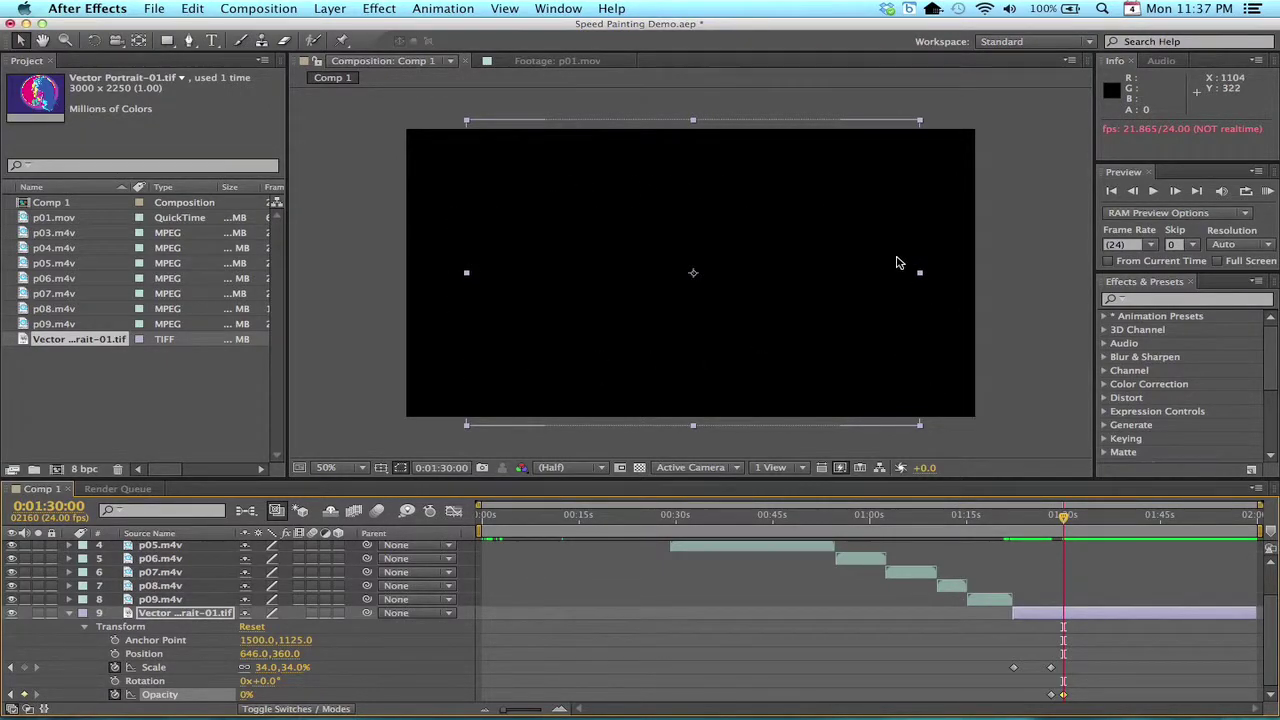
Step: Preview the portrait's scale and fade starting from 1:26
{"action": "left_click", "coordinate": [1038, 516]}
{"action": "key", "text": "space"}
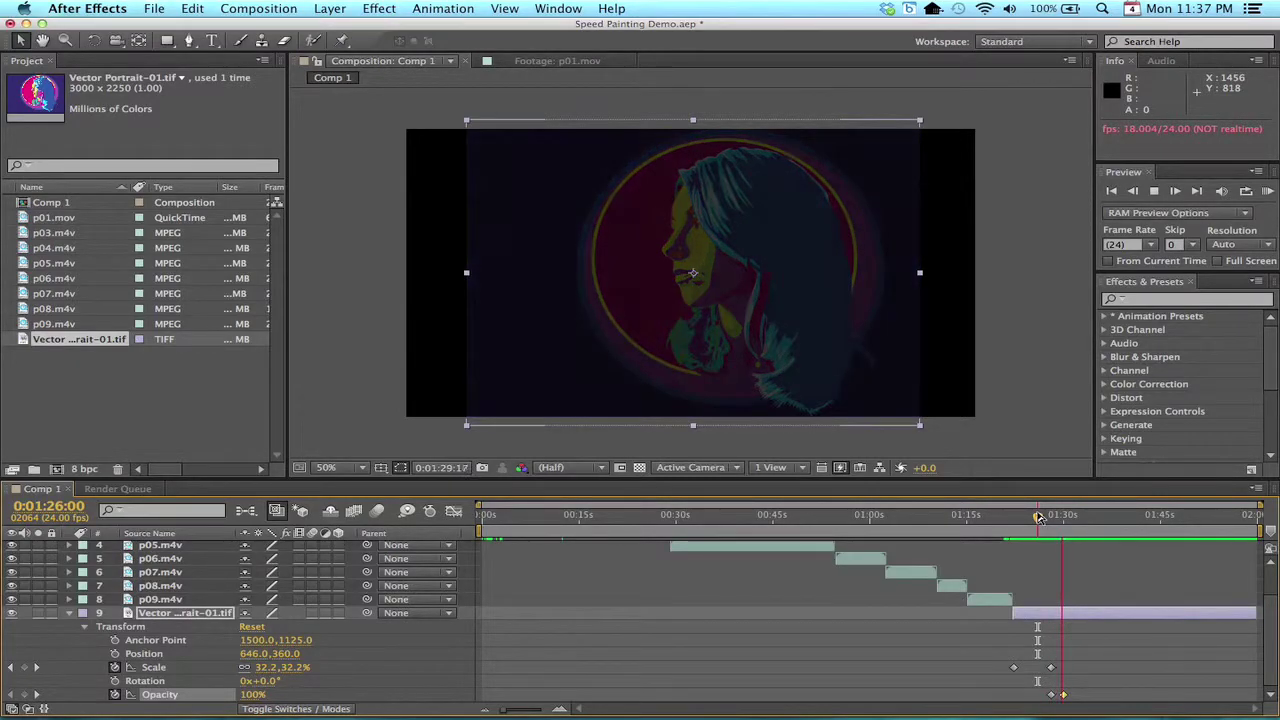
{"action": "key", "text": "space"}
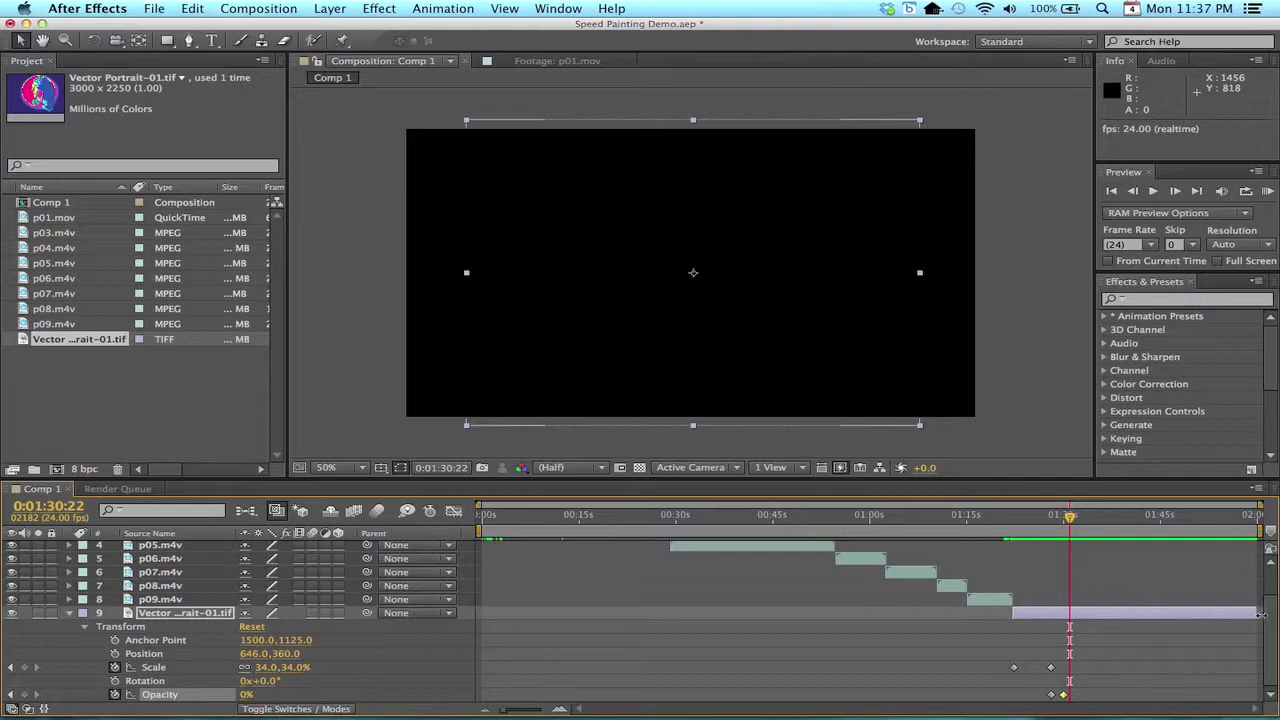
Step: Trim the portrait layer's out point to 0:01:30:00
{"action": "left_click_drag", "start_coordinate": [1255, 614], "coordinate": [1069, 613]}
{"action": "mouse_move", "coordinate": [1069, 517]}
{"action": "left_mouse_down"}
{"action": "mouse_move", "coordinate": [1089, 516]}
{"action": "mouse_move", "coordinate": [1063, 522]}
{"action": "left_mouse_up"}
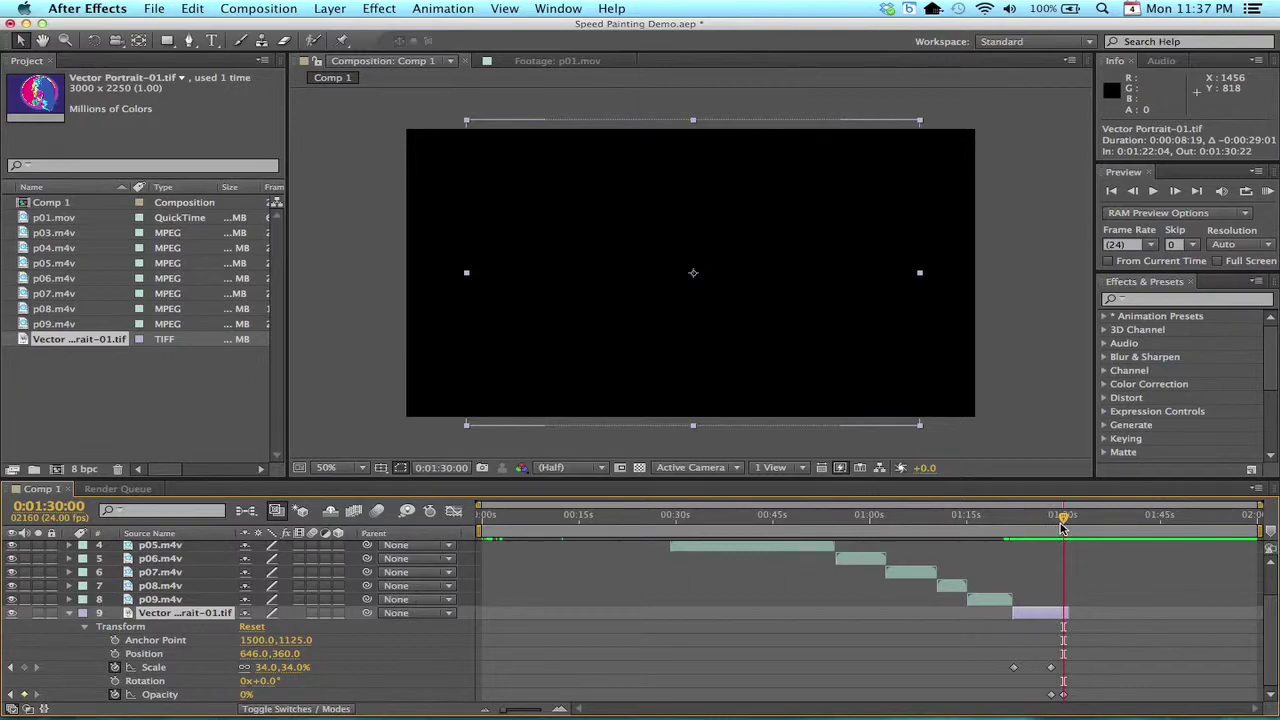
{"action": "left_click_drag", "start_coordinate": [1067, 611], "coordinate": [1063, 612]}
{"action": "scroll", "coordinate": [758, 590], "scroll_direction": "up", "scroll_amount": 3}
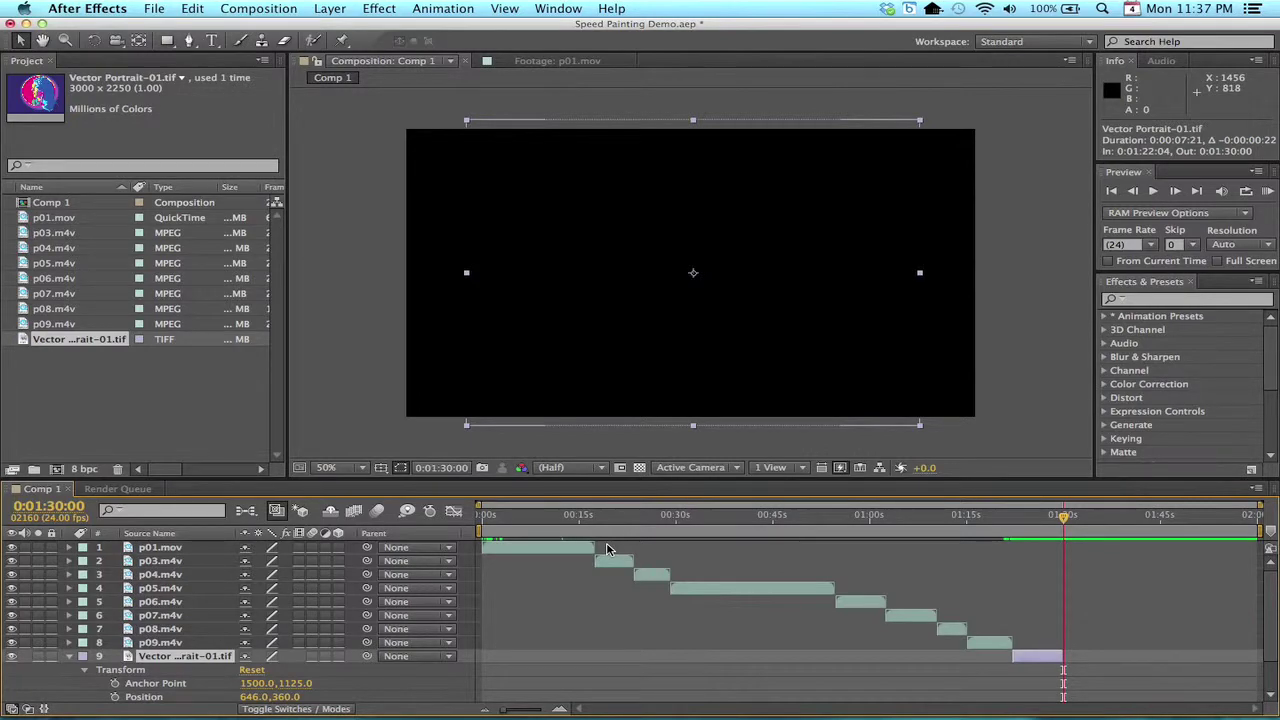
Step: Save the project, return to 0:00:00:00, and collapse the portrait layer's properties
{"action": "key", "text": "super+s"}
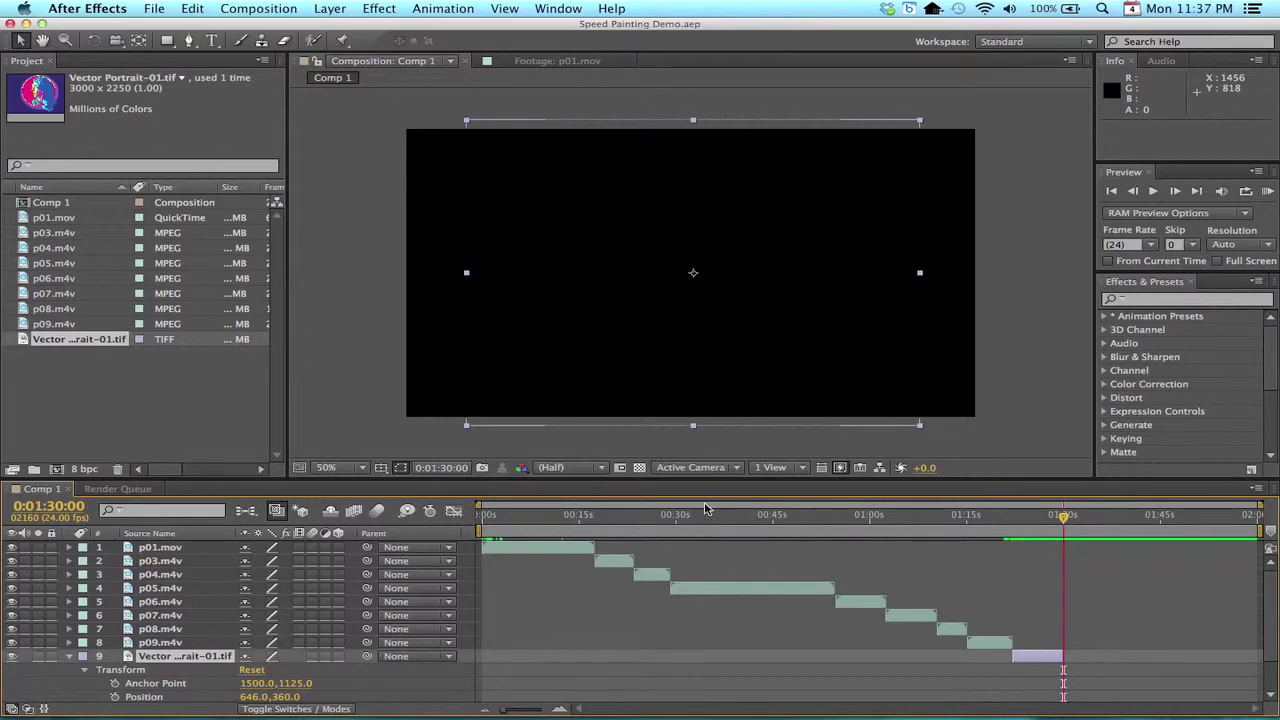
{"action": "left_click_drag", "start_coordinate": [1065, 518], "coordinate": [449, 526]}
{"action": "left_click", "coordinate": [70, 657]}
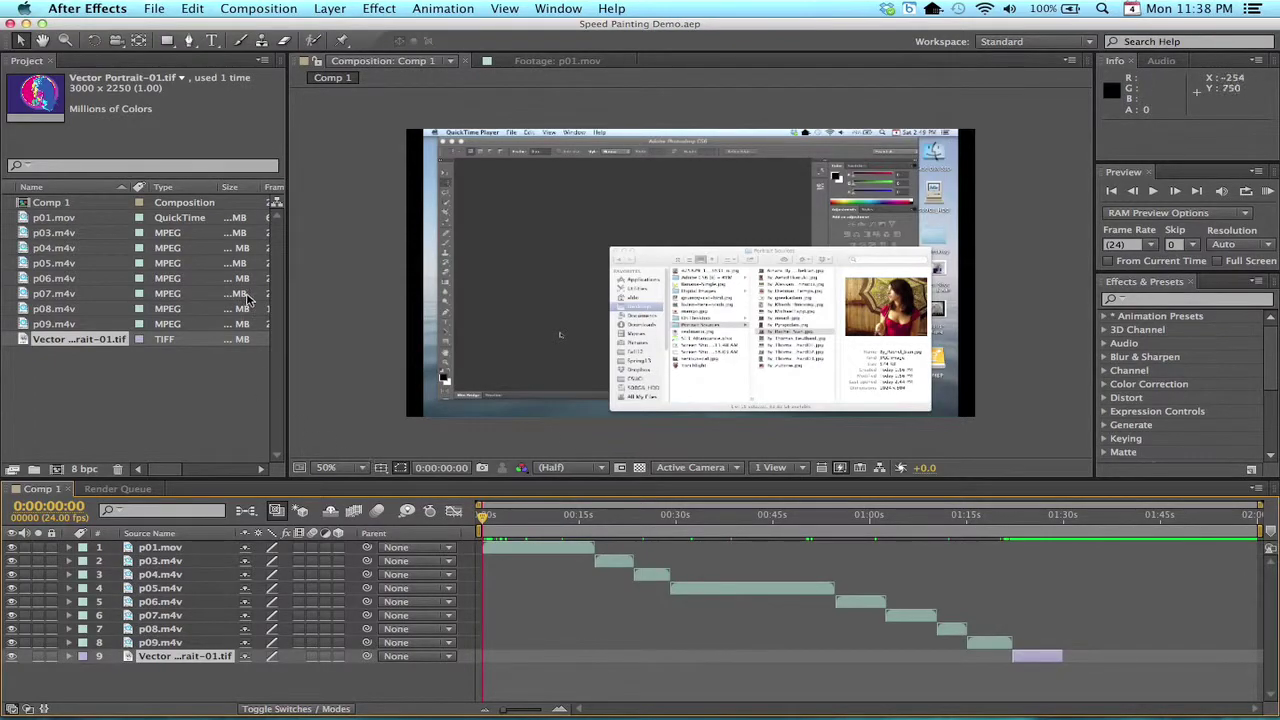
Step: Add a new empty text layer to the top of Comp 1
{"action": "left_click", "coordinate": [335, 10]}
{"action": "mouse_move", "coordinate": [341, 29]}
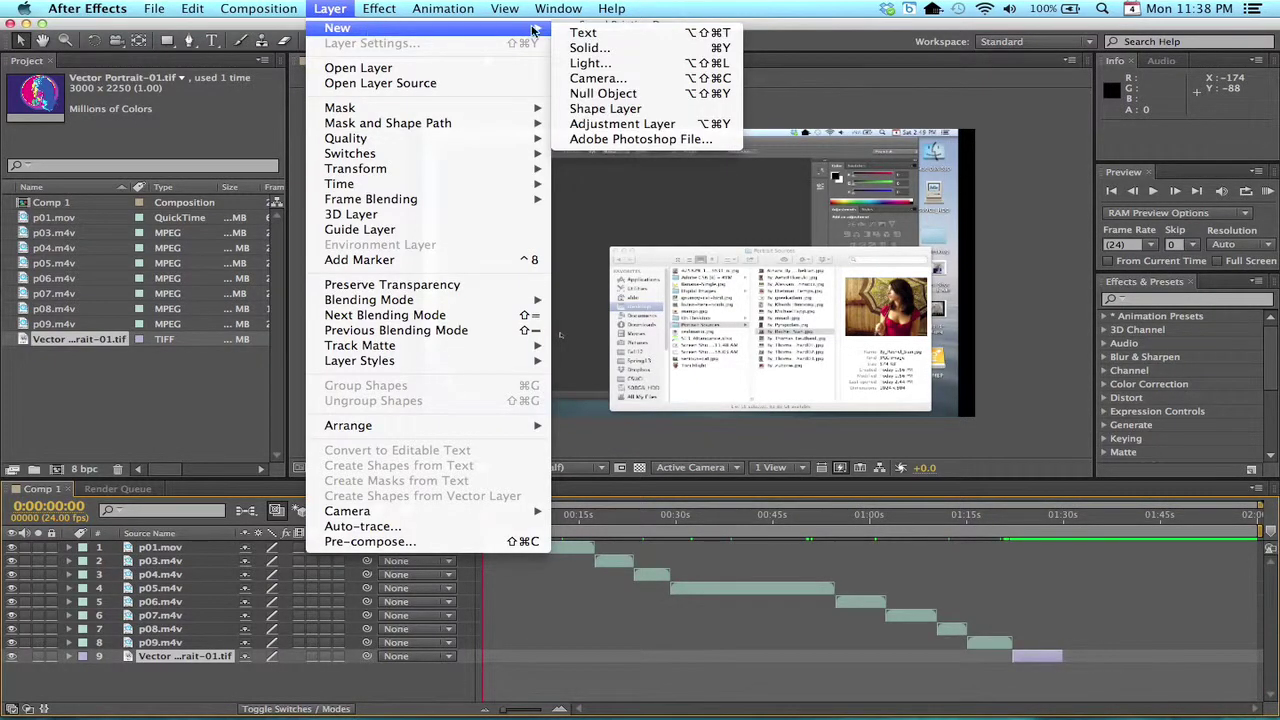
{"action": "left_click", "coordinate": [578, 33]}
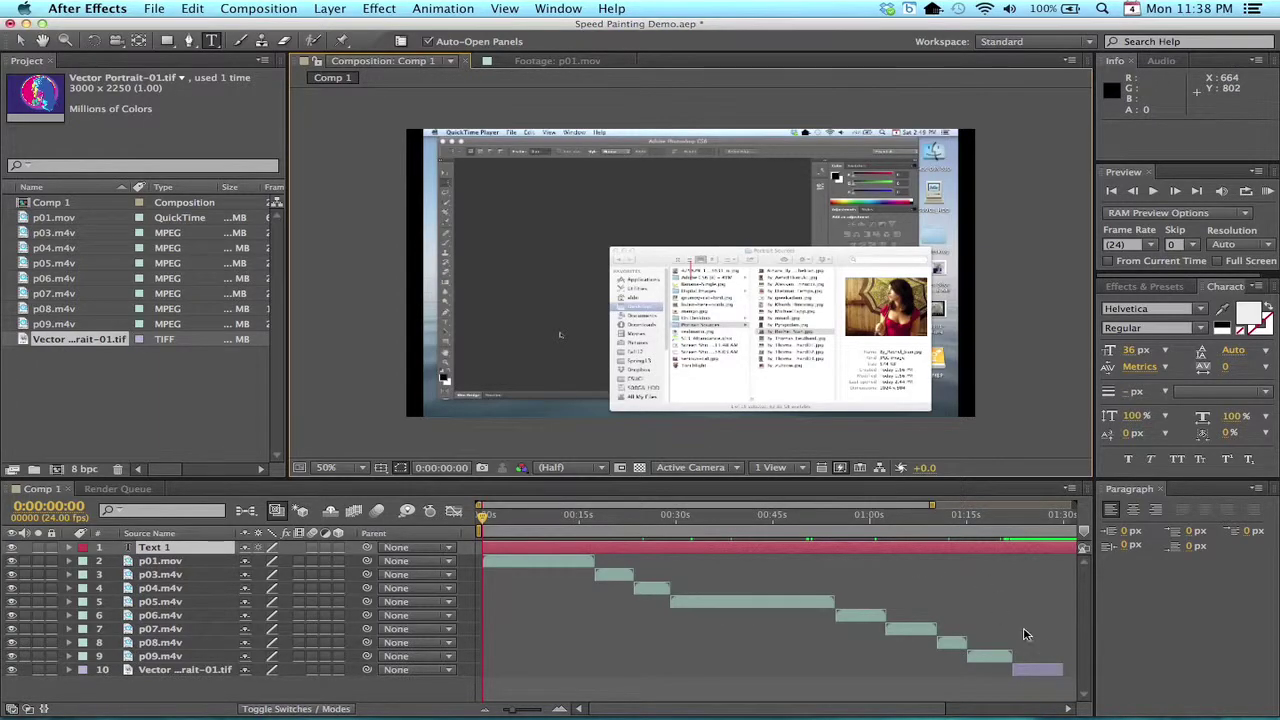
Step: Shift layers 2–10 later so the clip sequence starts at 0:00:13:18
{"action": "left_click_drag", "start_coordinate": [1045, 686], "coordinate": [503, 563]}
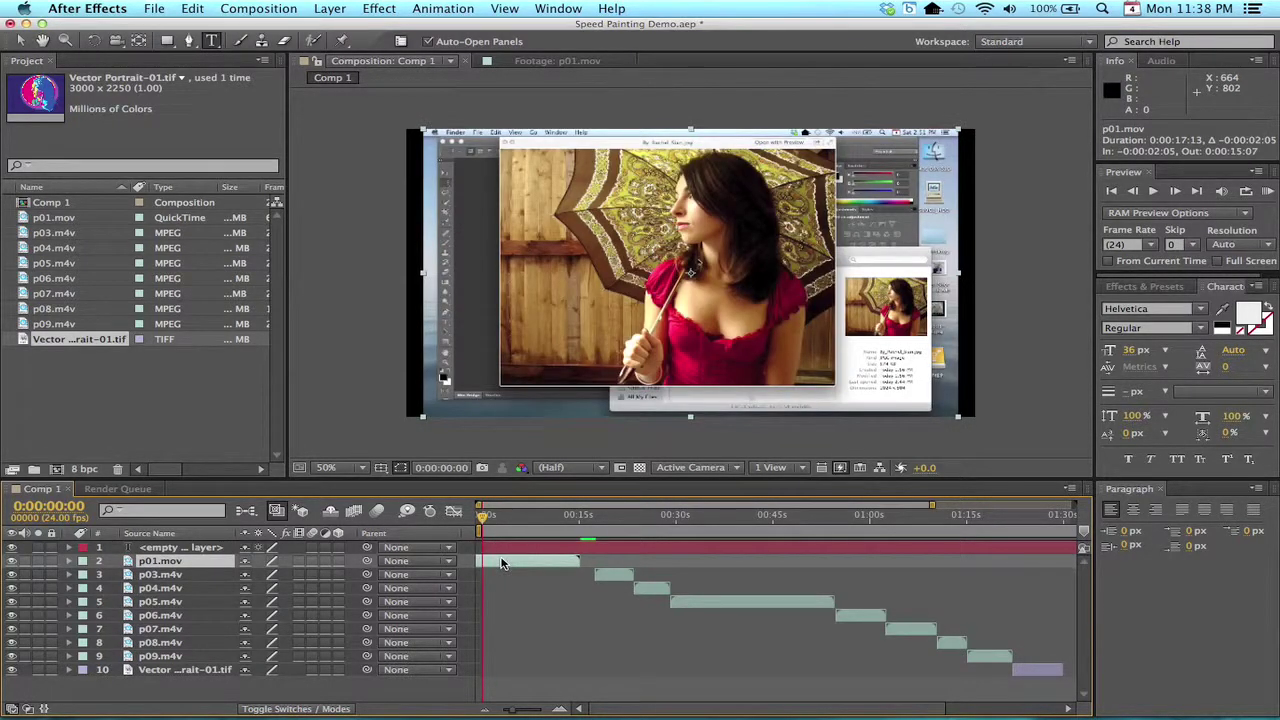
{"action": "key", "text": "super+z"}
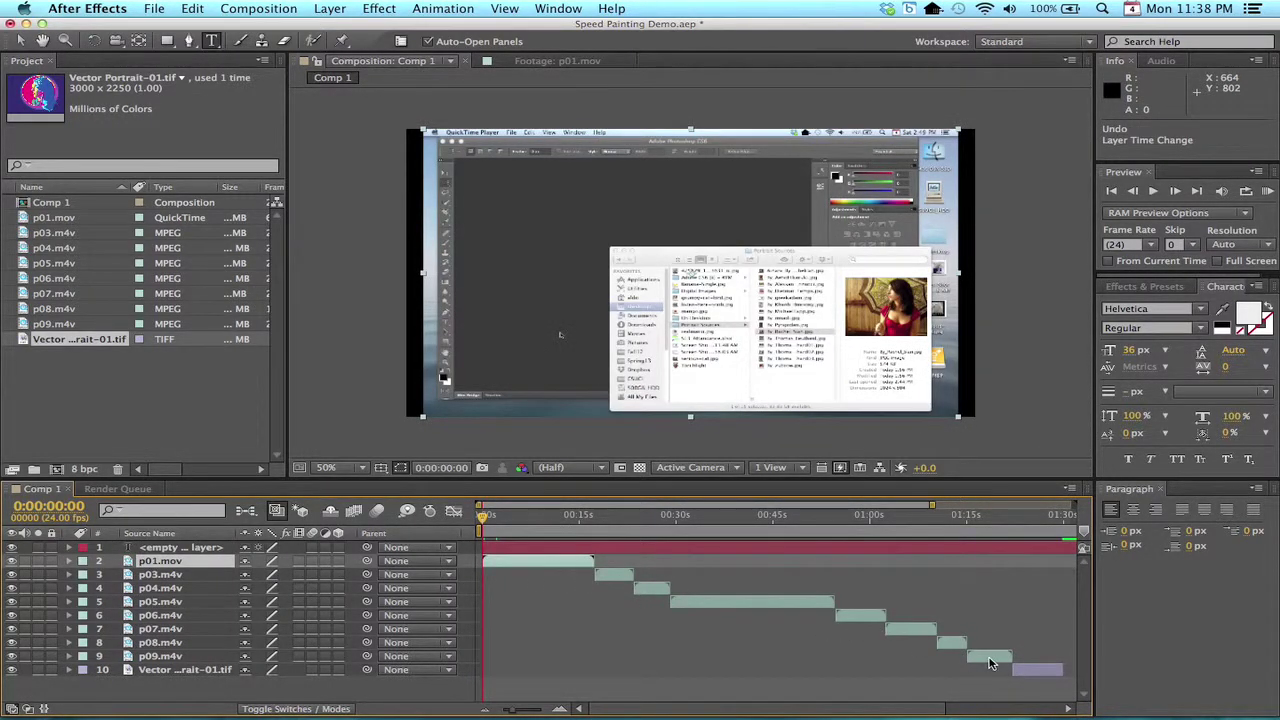
{"action": "left_click", "coordinate": [1037, 670], "text": "shift"}
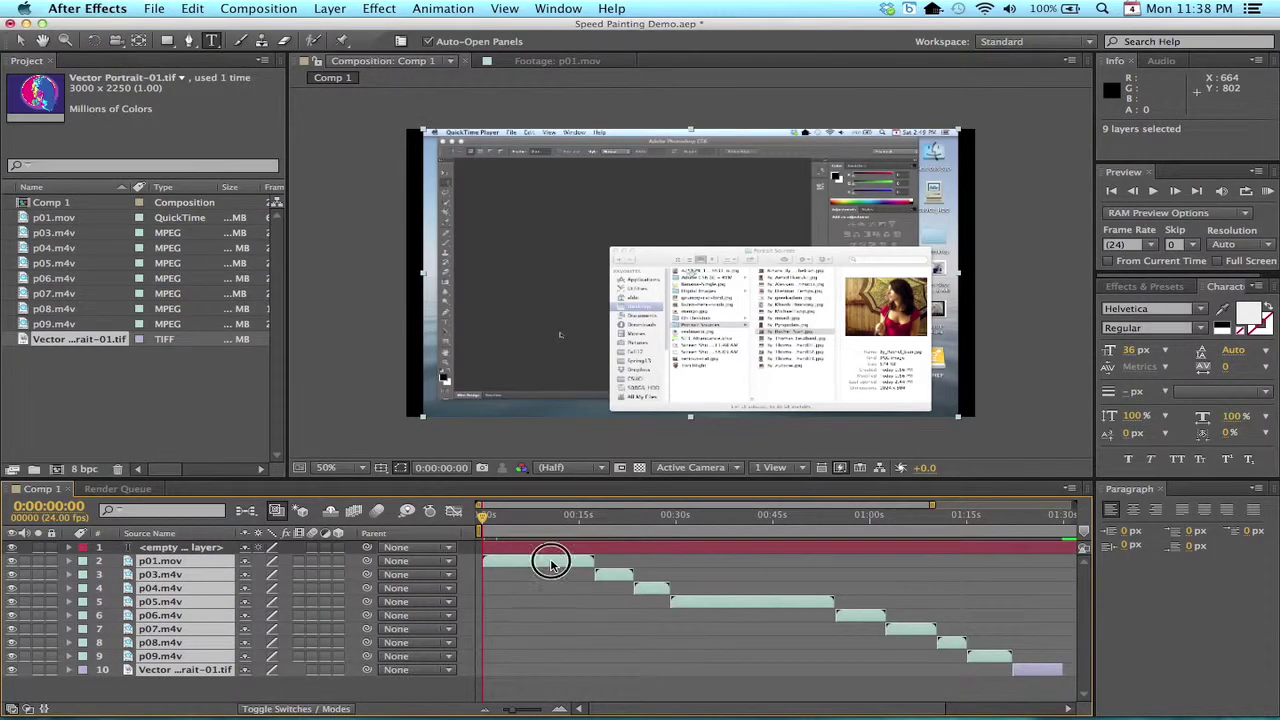
{"action": "left_click_drag", "start_coordinate": [551, 562], "coordinate": [642, 562]}
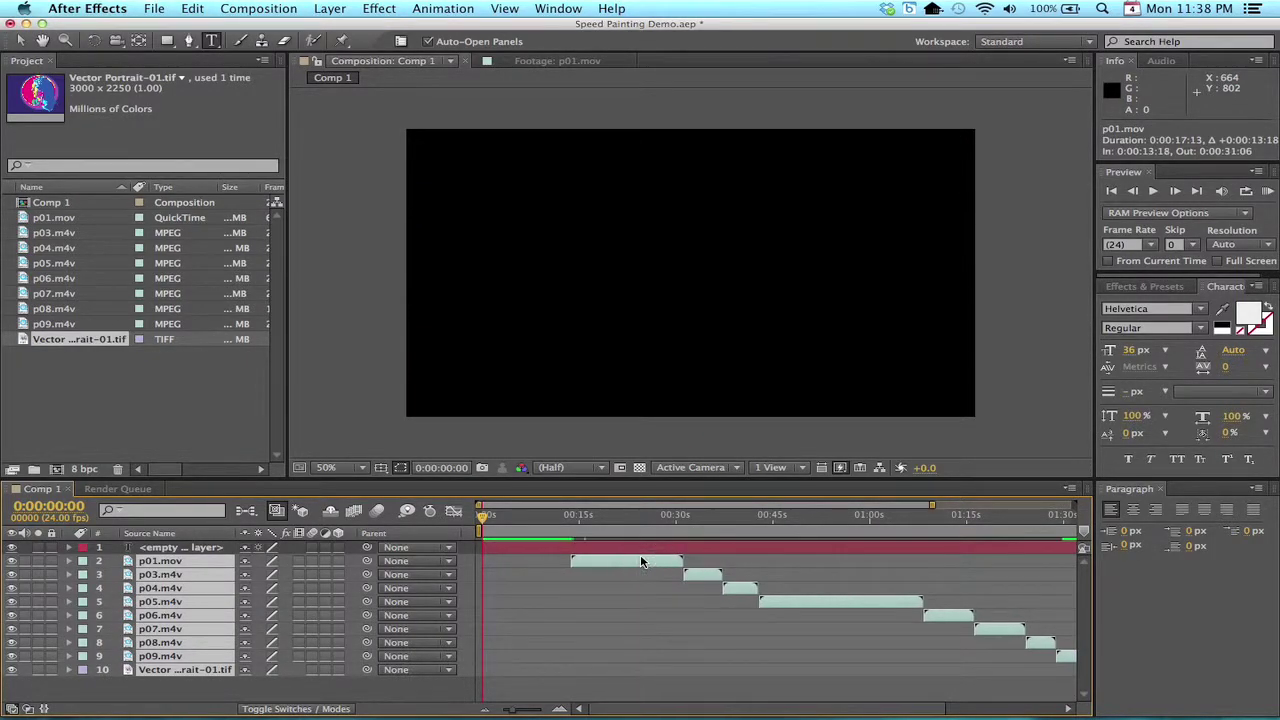
{"action": "left_click", "coordinate": [517, 553]}
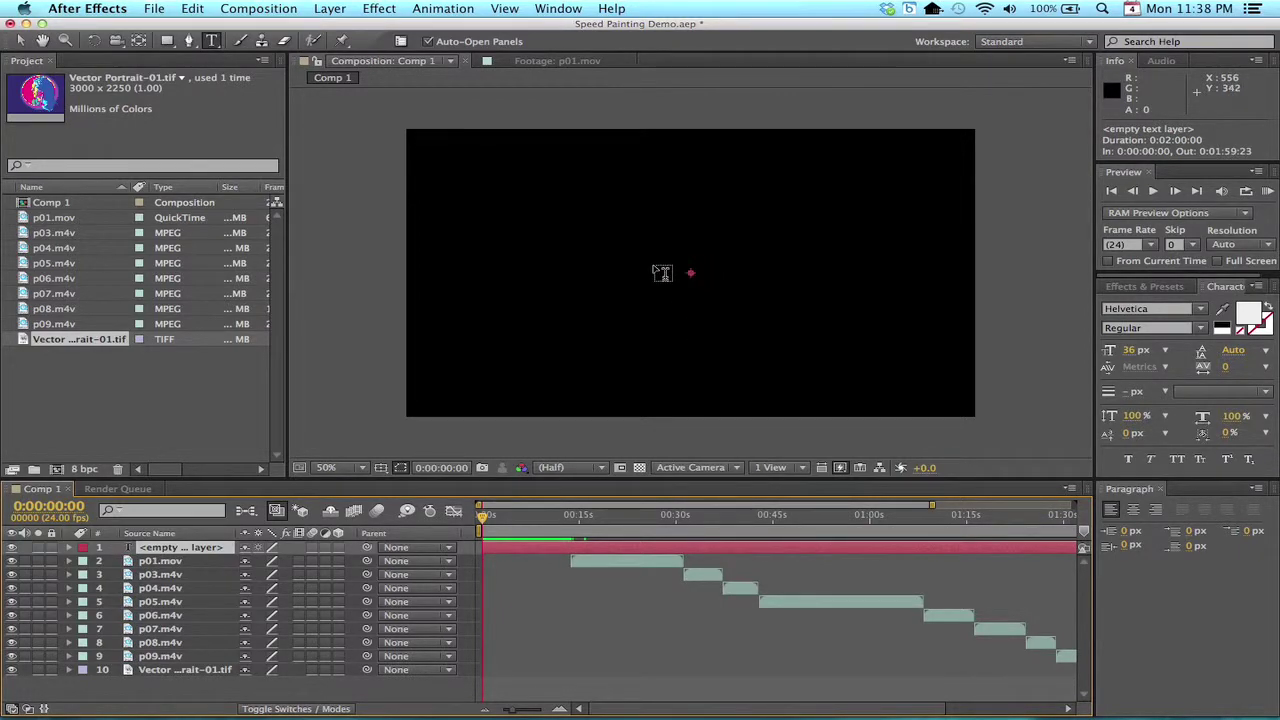
Step: Type 'Vector Illustration Speed Painting' centre-aligned, then add 'by' and the author's name on new lines
{"action": "double_click", "coordinate": [503, 547]}
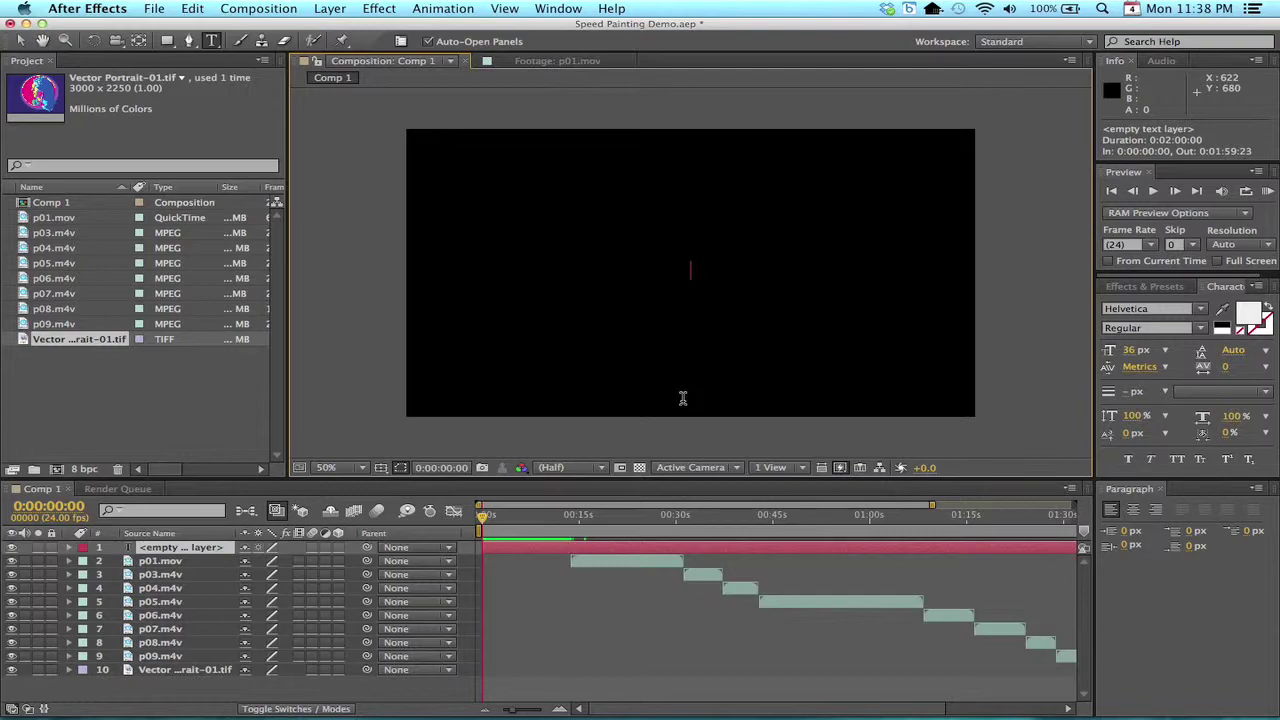
{"action": "type", "text": "Ve"}
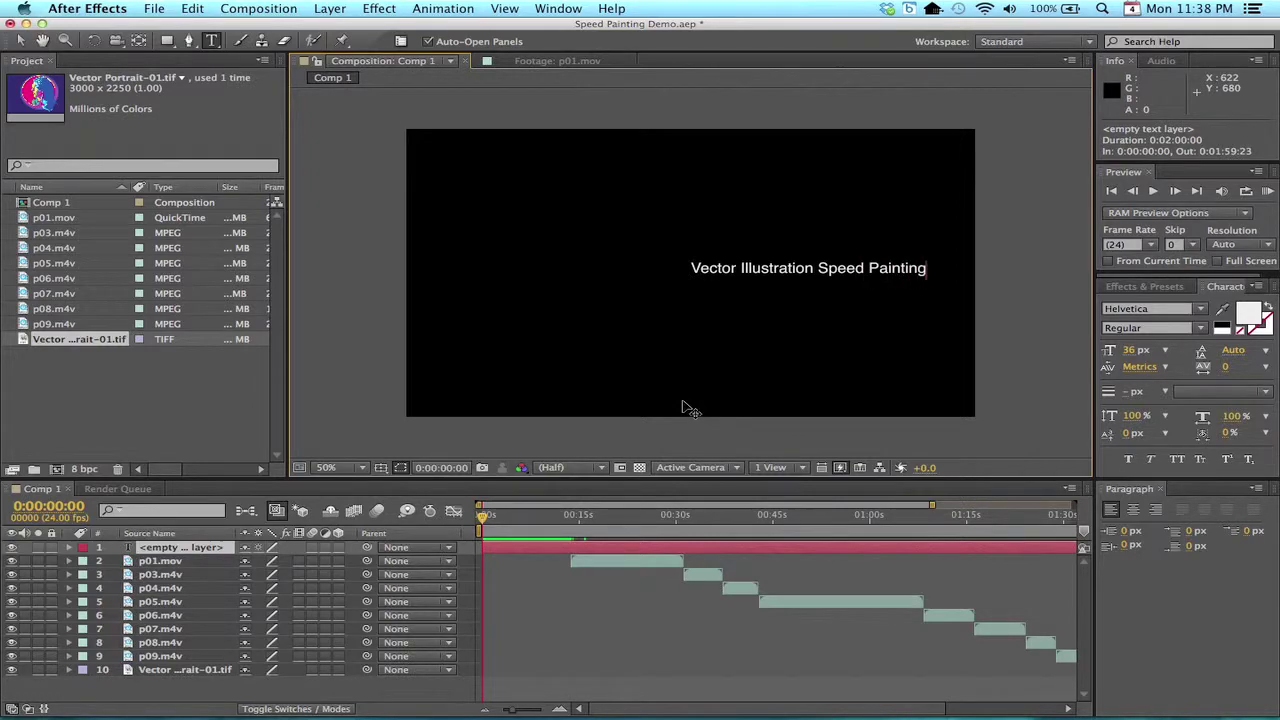
{"action": "left_click", "coordinate": [543, 551]}
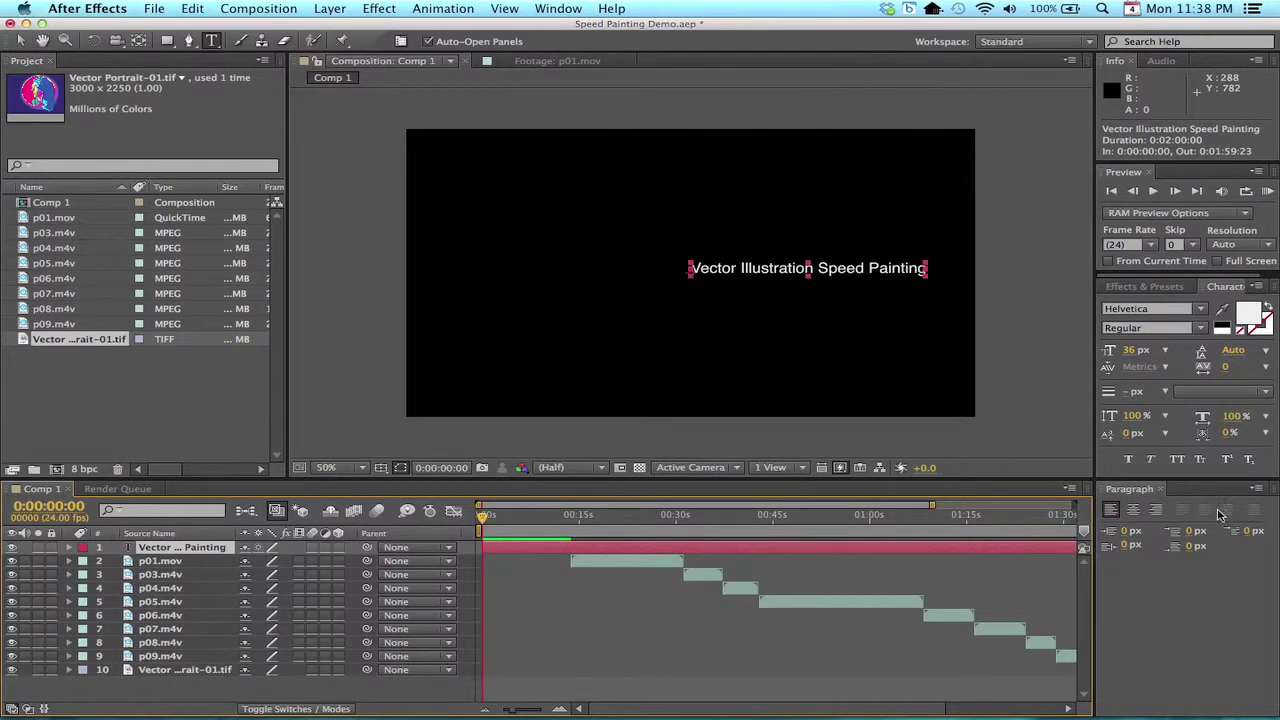
{"action": "left_click", "coordinate": [1133, 509]}
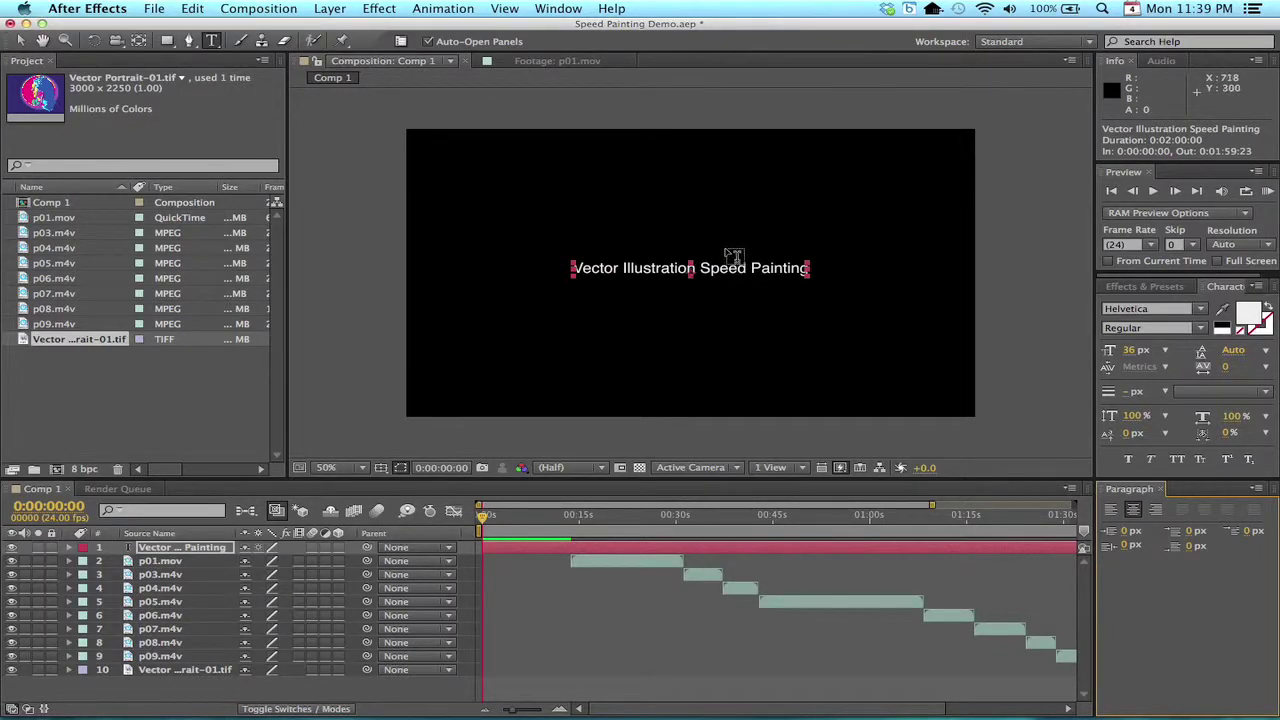
{"action": "left_click", "coordinate": [806, 270]}
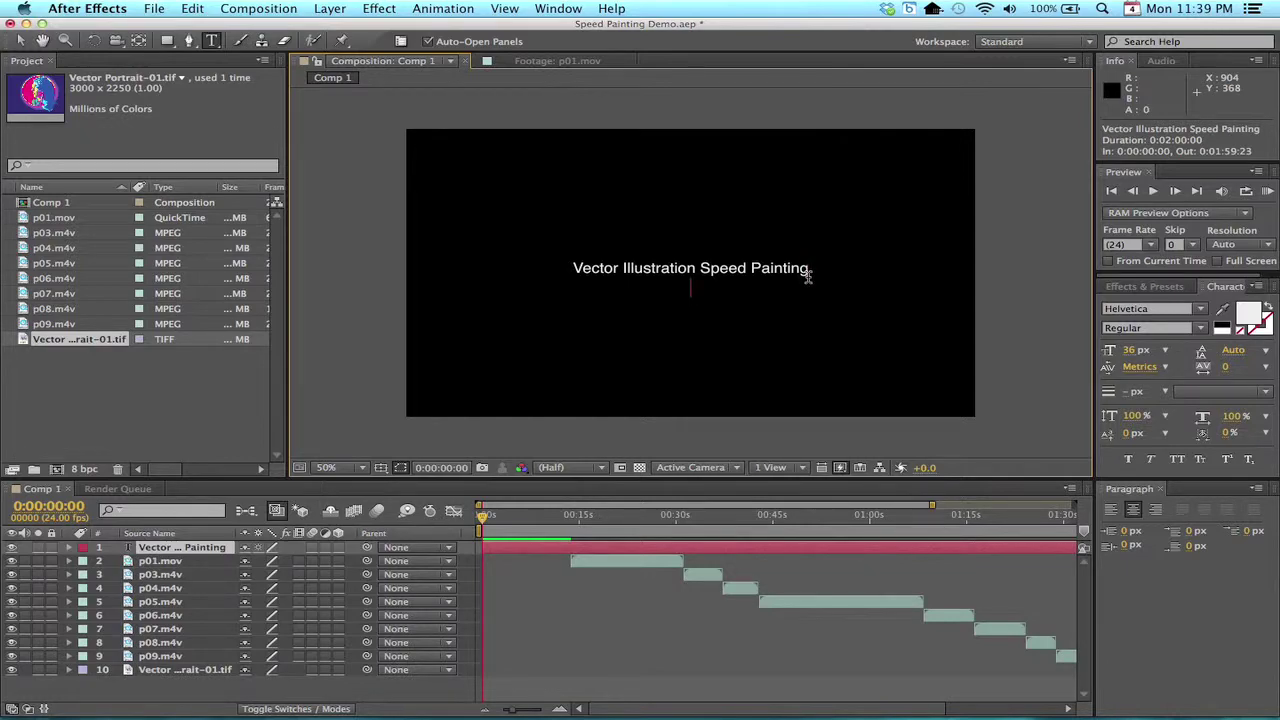
{"action": "type", "text": "Aldo Figueroa"}
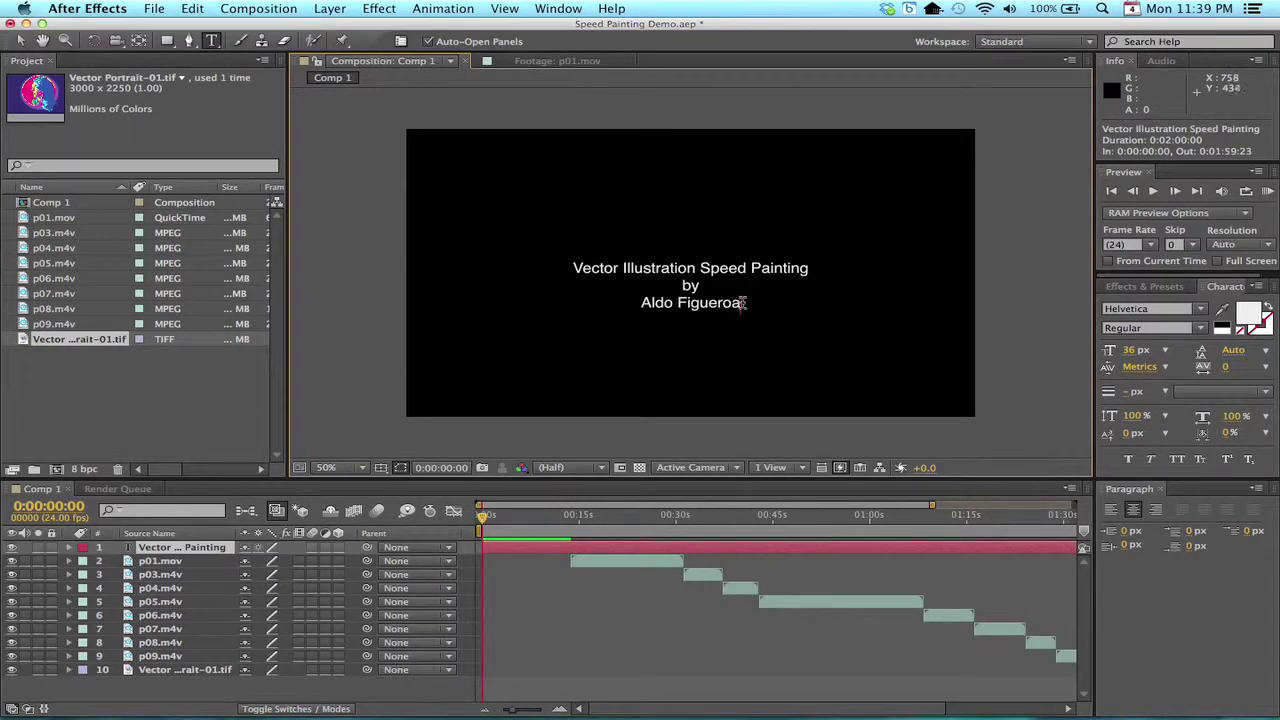
Step: Enlarge the whole title text to 60 px font size
{"action": "left_click_drag", "start_coordinate": [742, 302], "coordinate": [579, 271]}
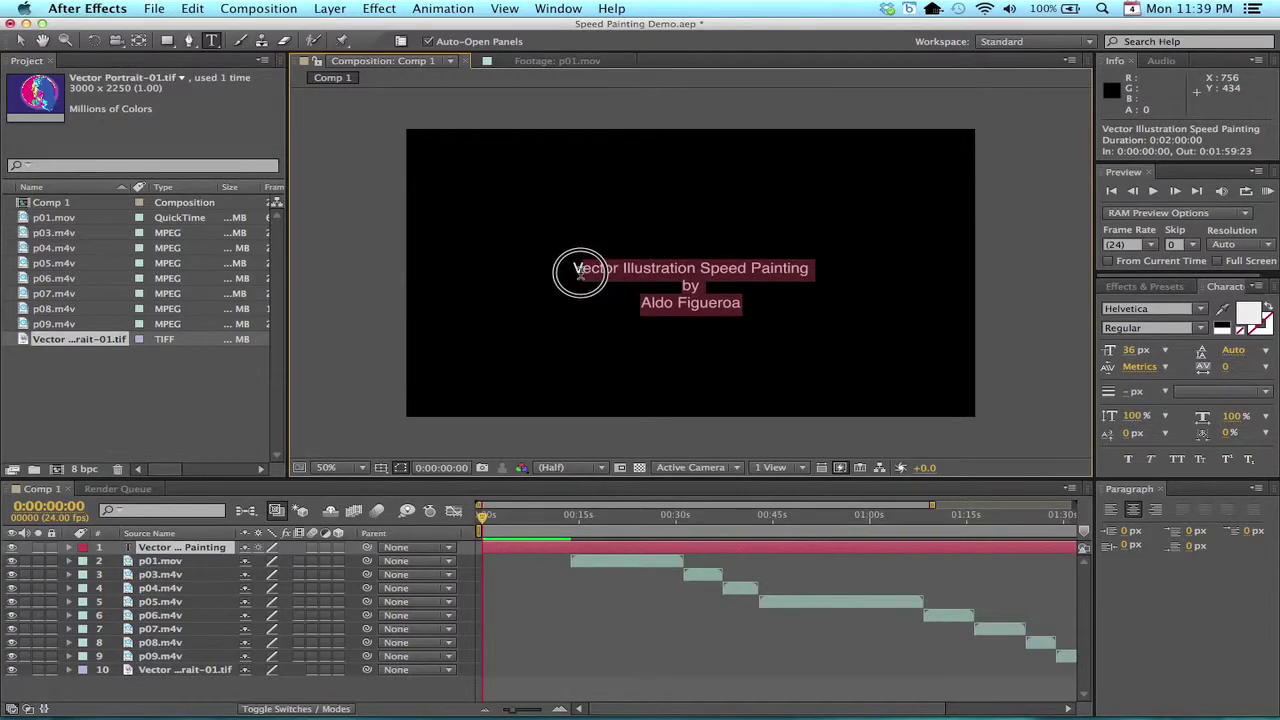
{"action": "left_click", "coordinate": [687, 325]}
{"action": "left_click", "coordinate": [716, 551]}
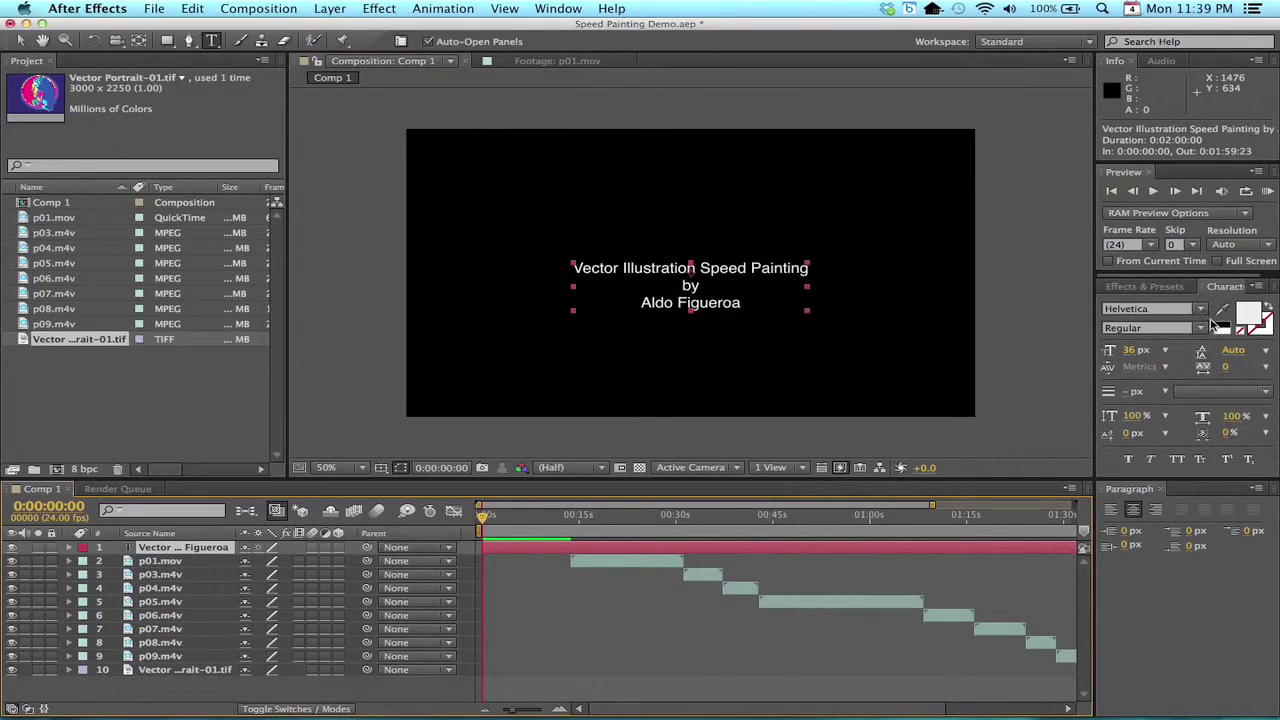
{"action": "left_click_drag", "start_coordinate": [1135, 354], "coordinate": [1162, 351]}
Step: Make the author's name line larger than the two lines above it
{"action": "left_click", "coordinate": [772, 322]}
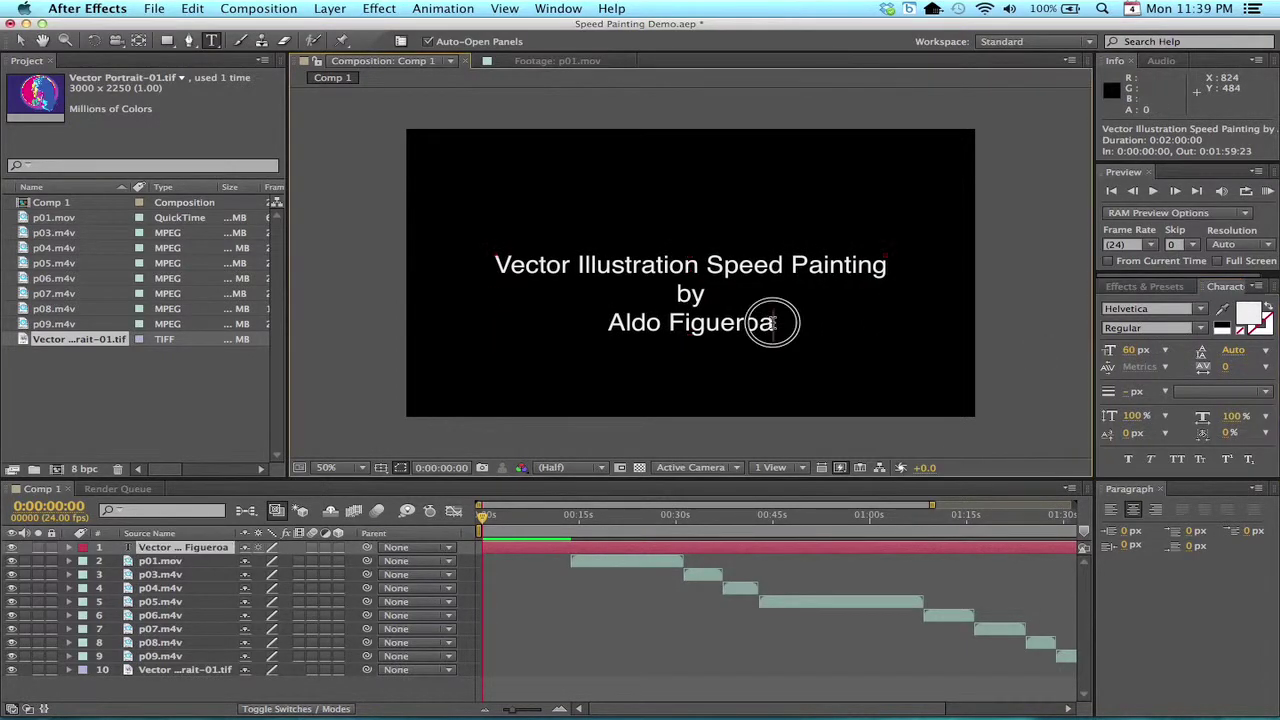
{"action": "left_click_drag", "start_coordinate": [772, 322], "coordinate": [608, 340]}
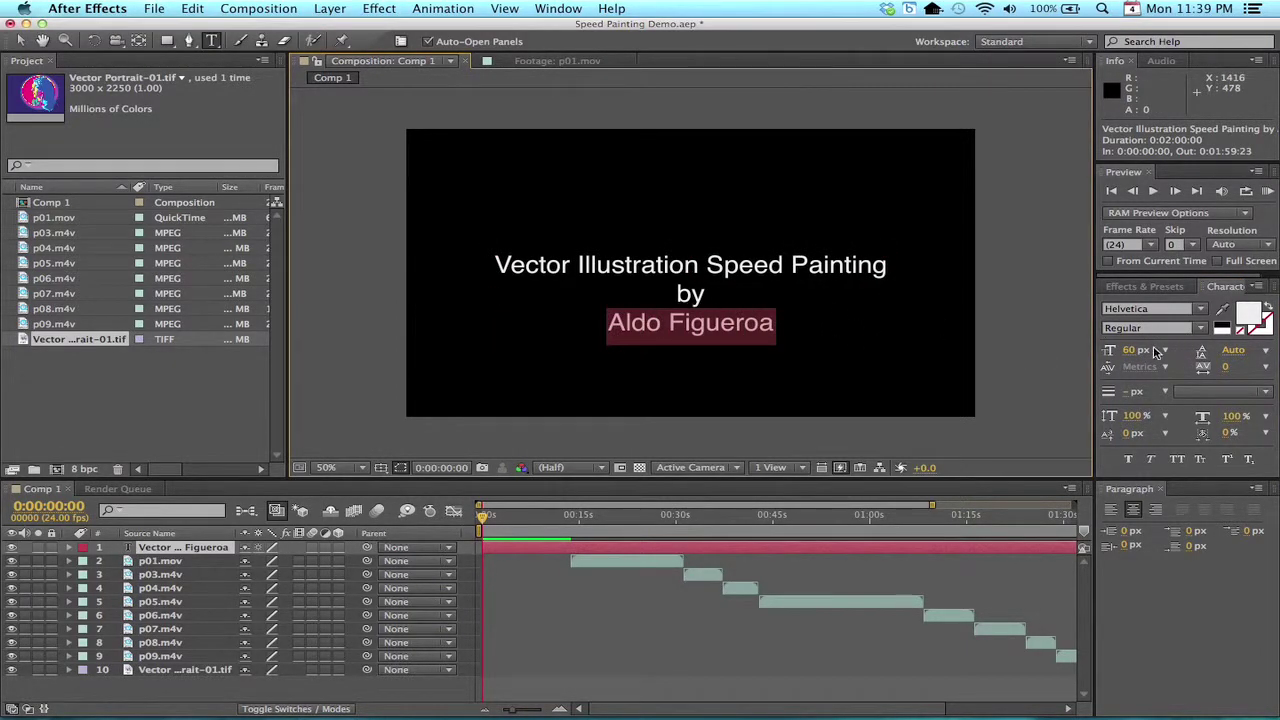
{"action": "left_click_drag", "start_coordinate": [1138, 354], "coordinate": [1133, 349]}
{"action": "left_click", "coordinate": [781, 291]}
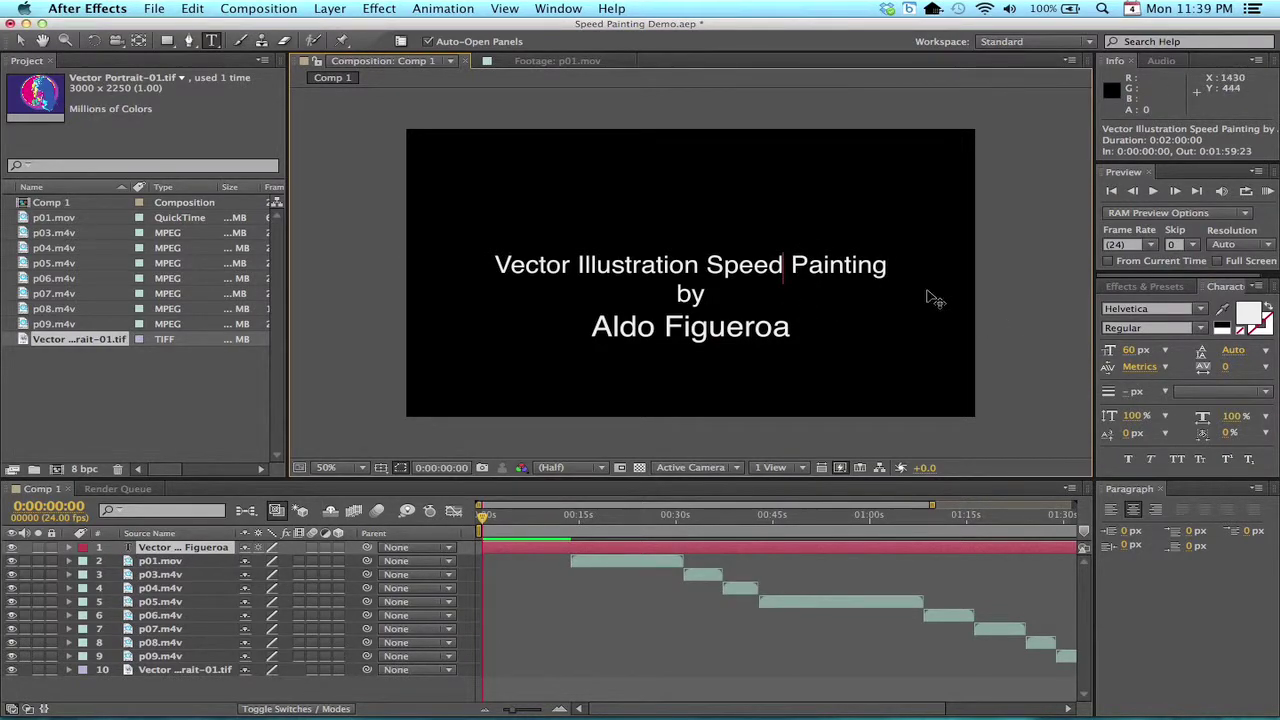
{"action": "left_click", "coordinate": [830, 554]}
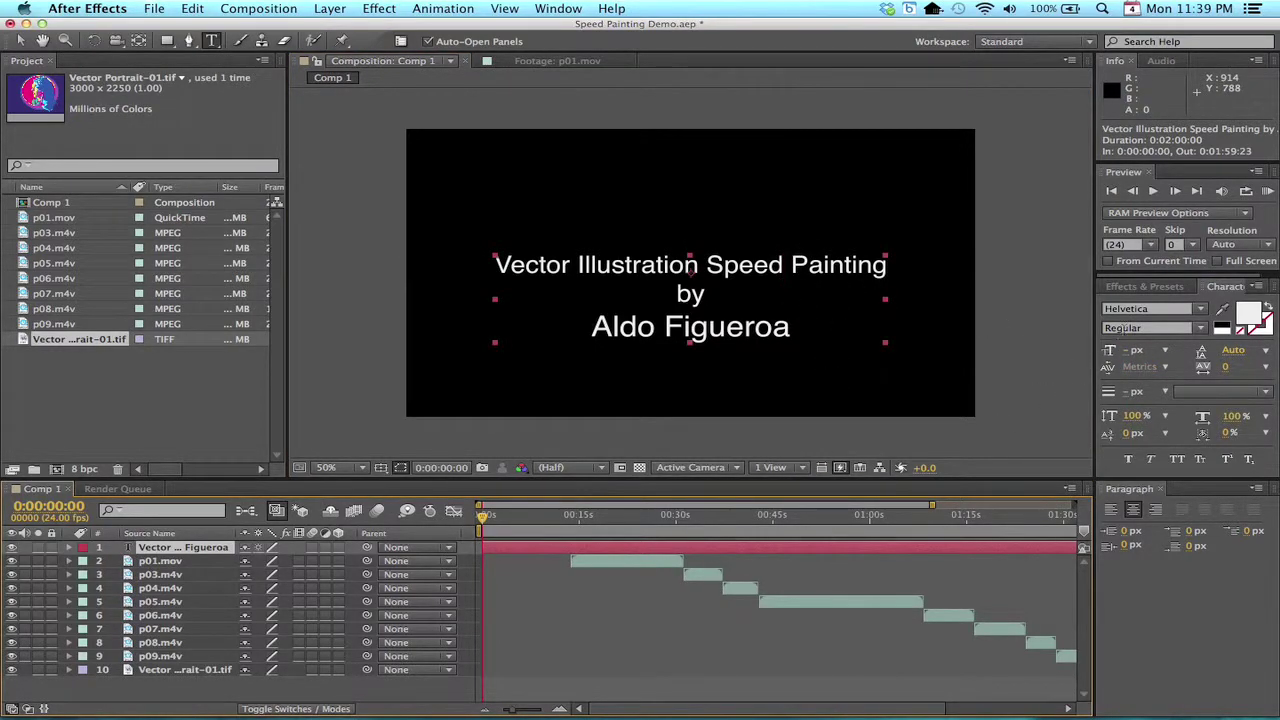
Step: Browse the font list, keep Helvetica Regular, and undo the stray empty text layer
{"action": "left_click", "coordinate": [1200, 310]}
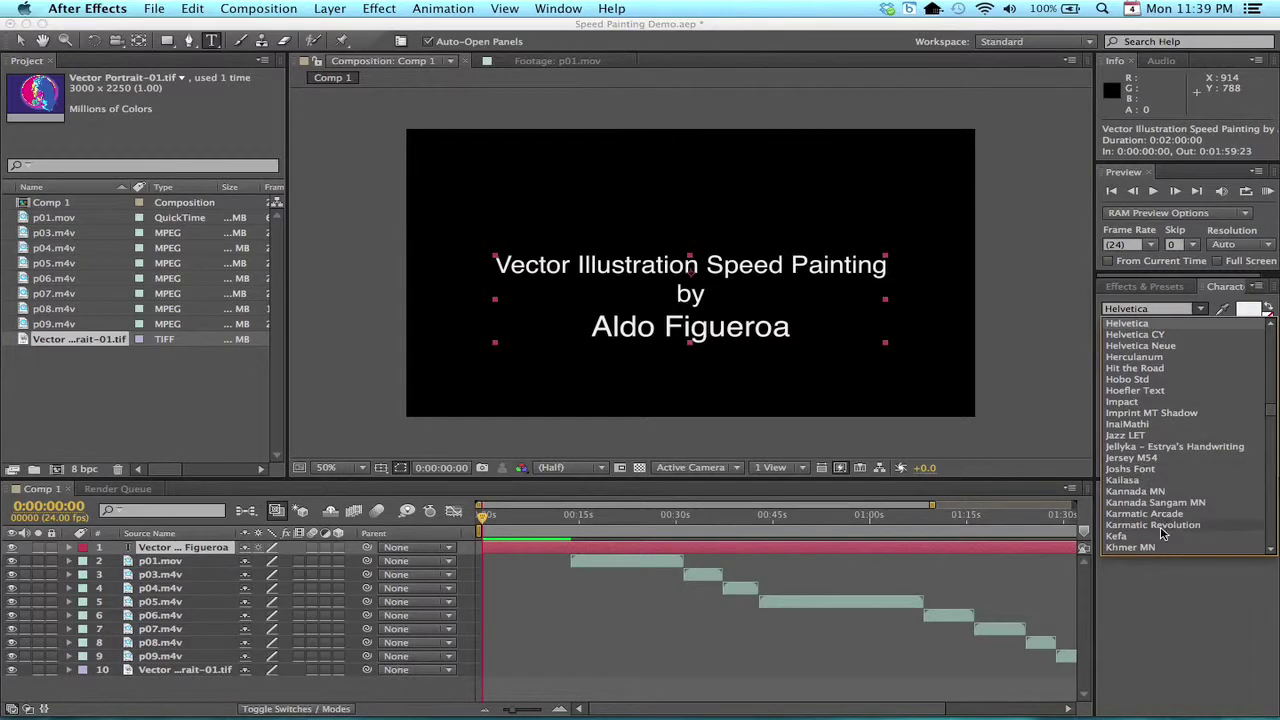
{"action": "scroll", "coordinate": [1140, 425], "scroll_direction": "up", "scroll_amount": 5}
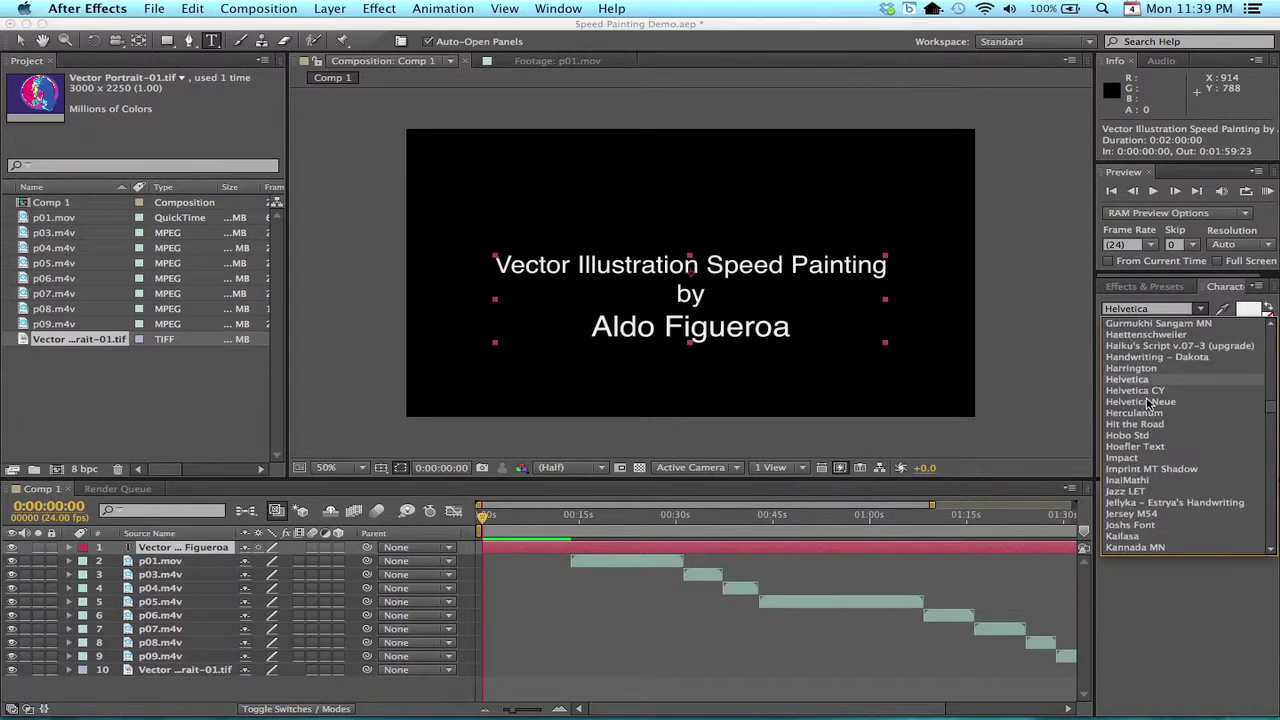
{"action": "scroll", "coordinate": [1148, 403], "scroll_direction": "up", "scroll_amount": 12}
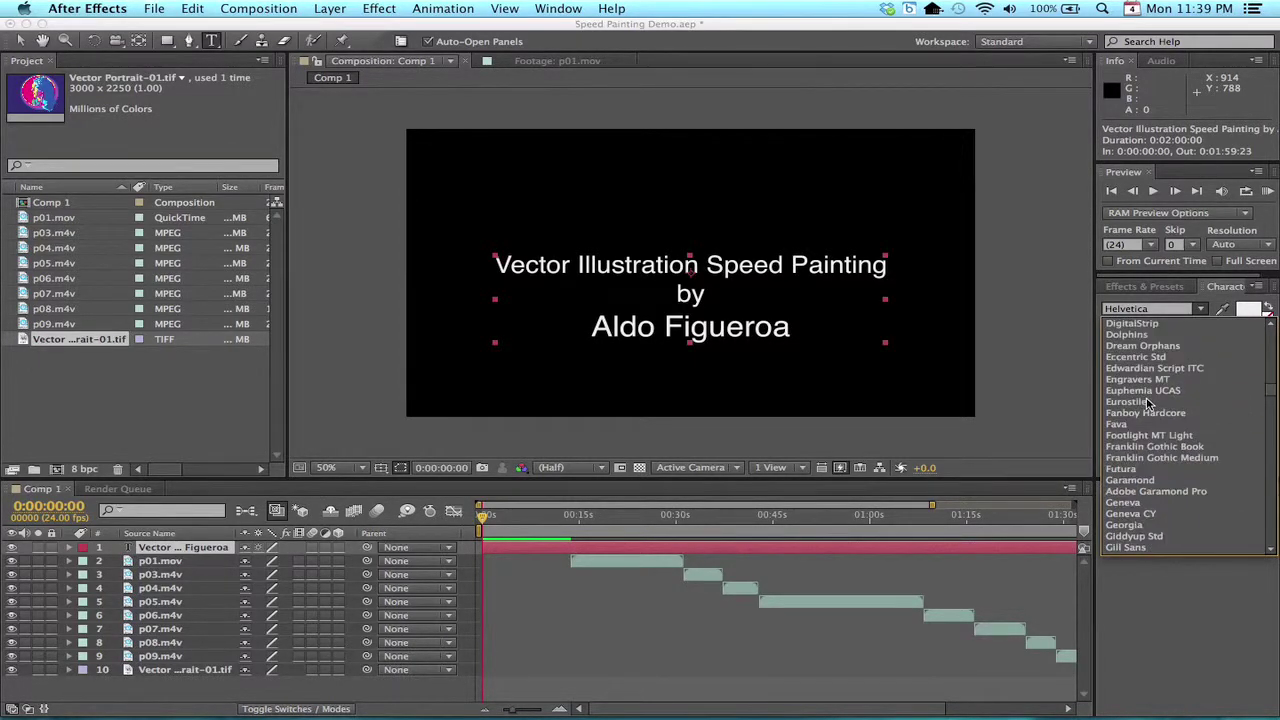
{"action": "scroll", "coordinate": [1148, 403], "scroll_direction": "up", "scroll_amount": 10}
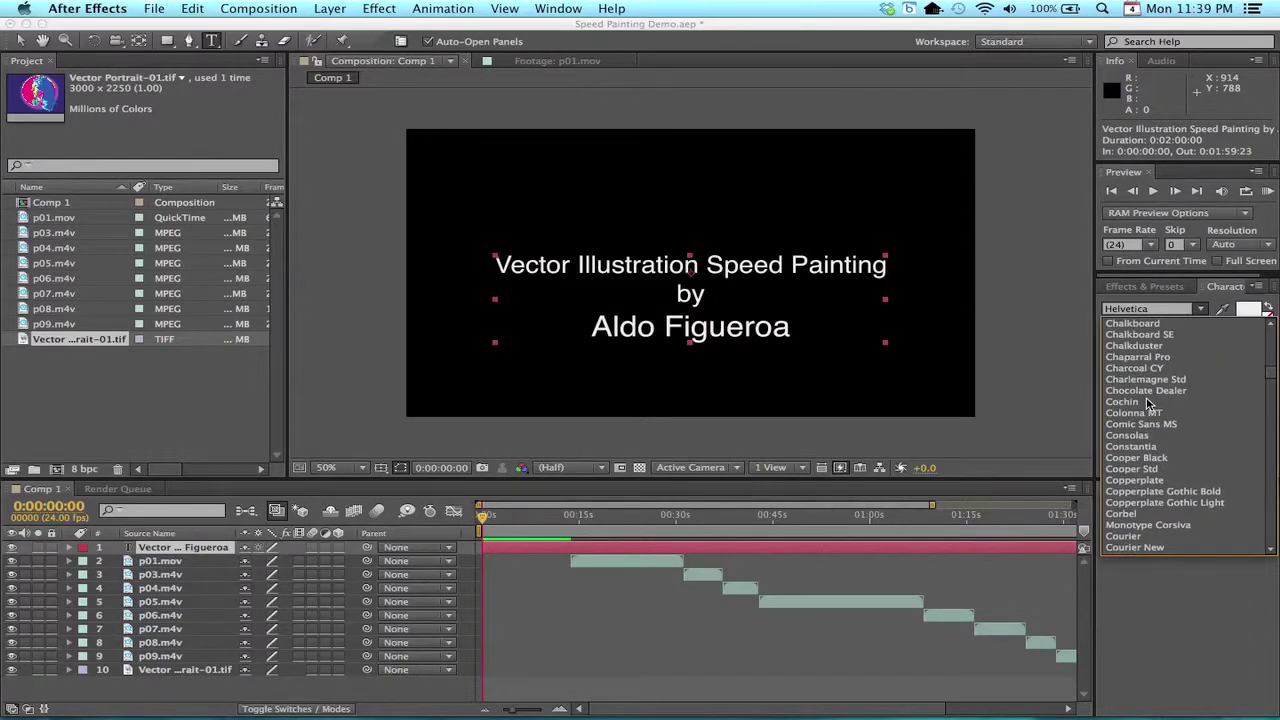
{"action": "scroll", "coordinate": [1148, 403], "scroll_direction": "up", "scroll_amount": 4}
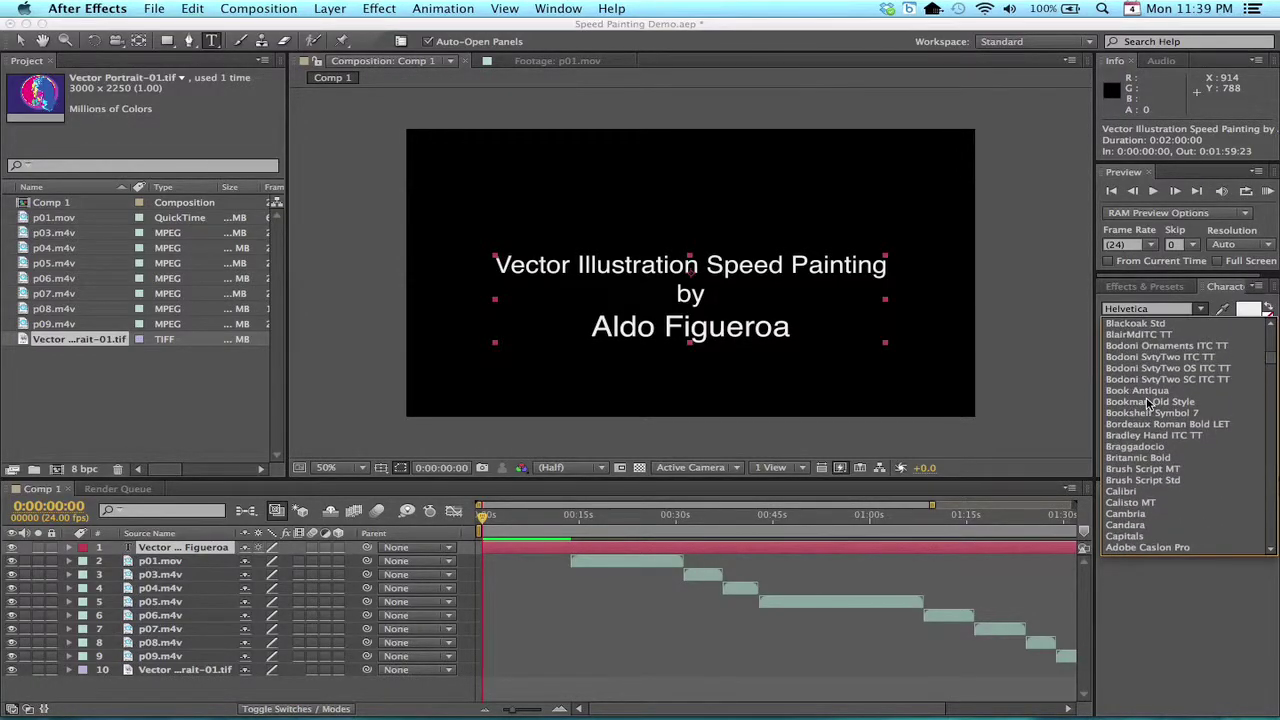
{"action": "scroll", "coordinate": [1148, 403], "scroll_direction": "up", "scroll_amount": 7}
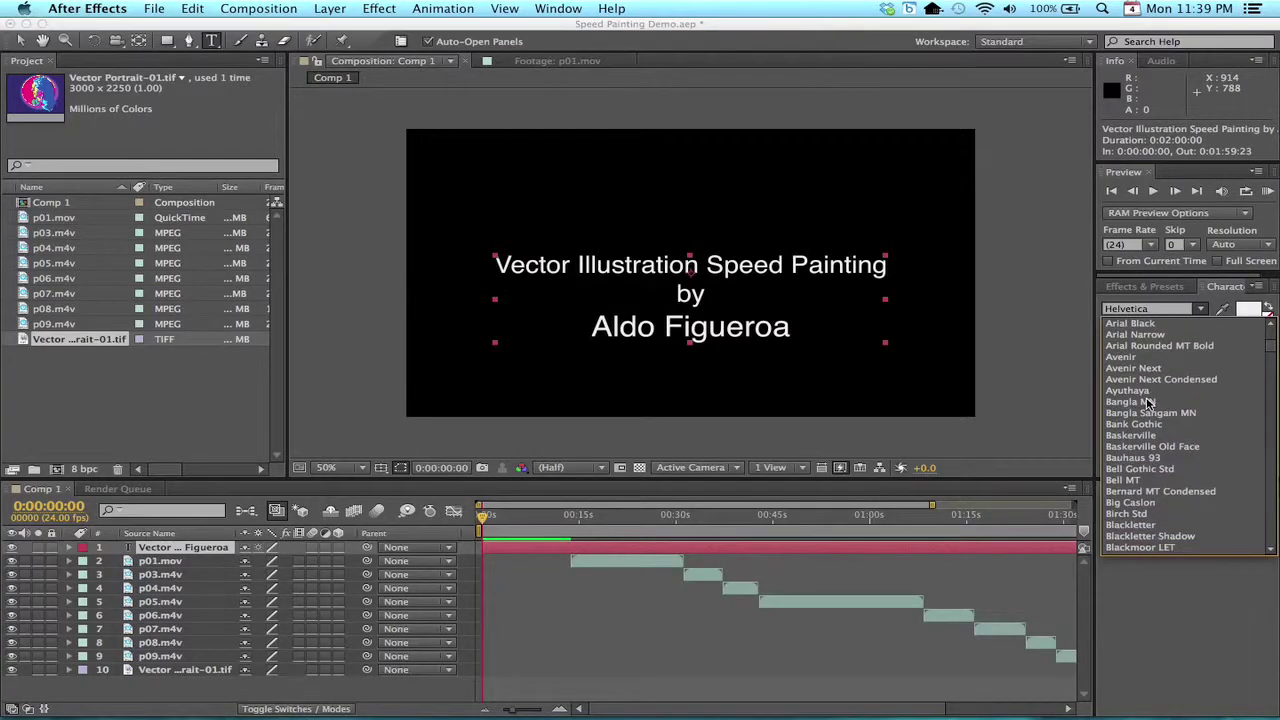
{"action": "scroll", "coordinate": [1148, 403], "scroll_direction": "down", "scroll_amount": 3}
{"action": "left_click", "coordinate": [1059, 292]}
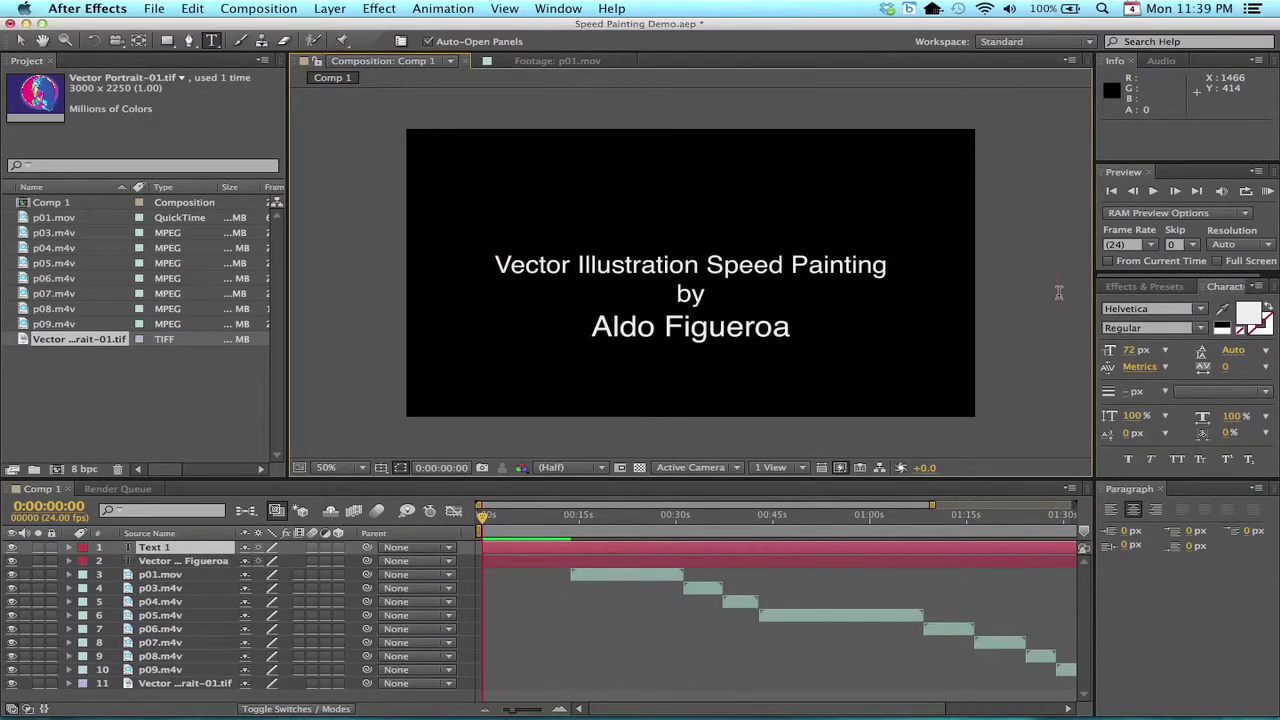
{"action": "key", "text": "Escape"}
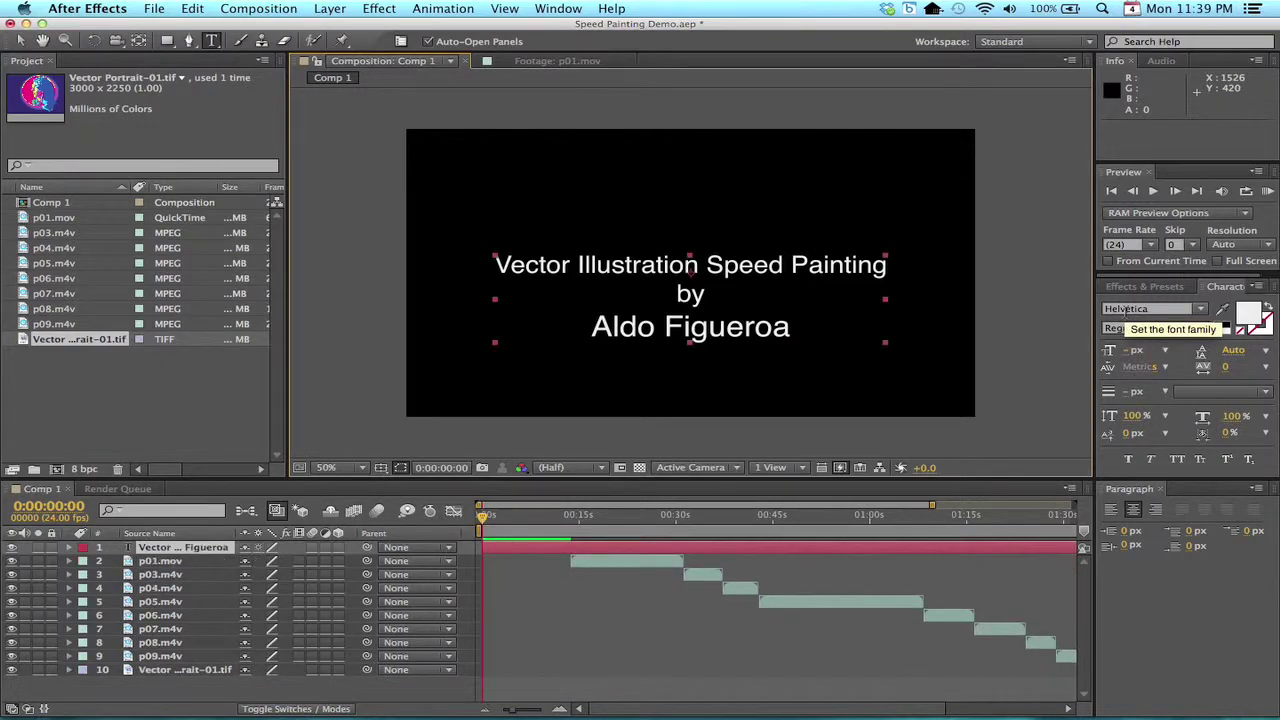
Step: Raise the title to Position Y 291 and set a 100% Scale keyframe at 0 seconds
{"action": "left_click", "coordinate": [70, 548]}
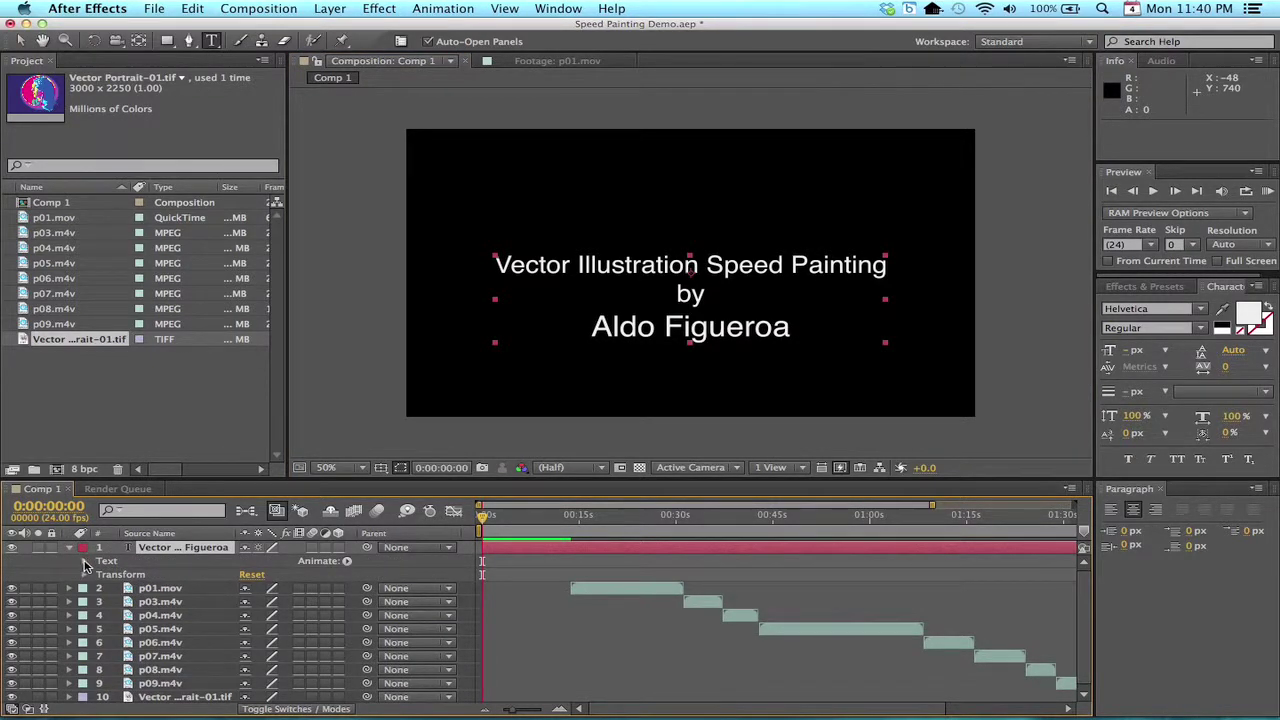
{"action": "left_click", "coordinate": [85, 575]}
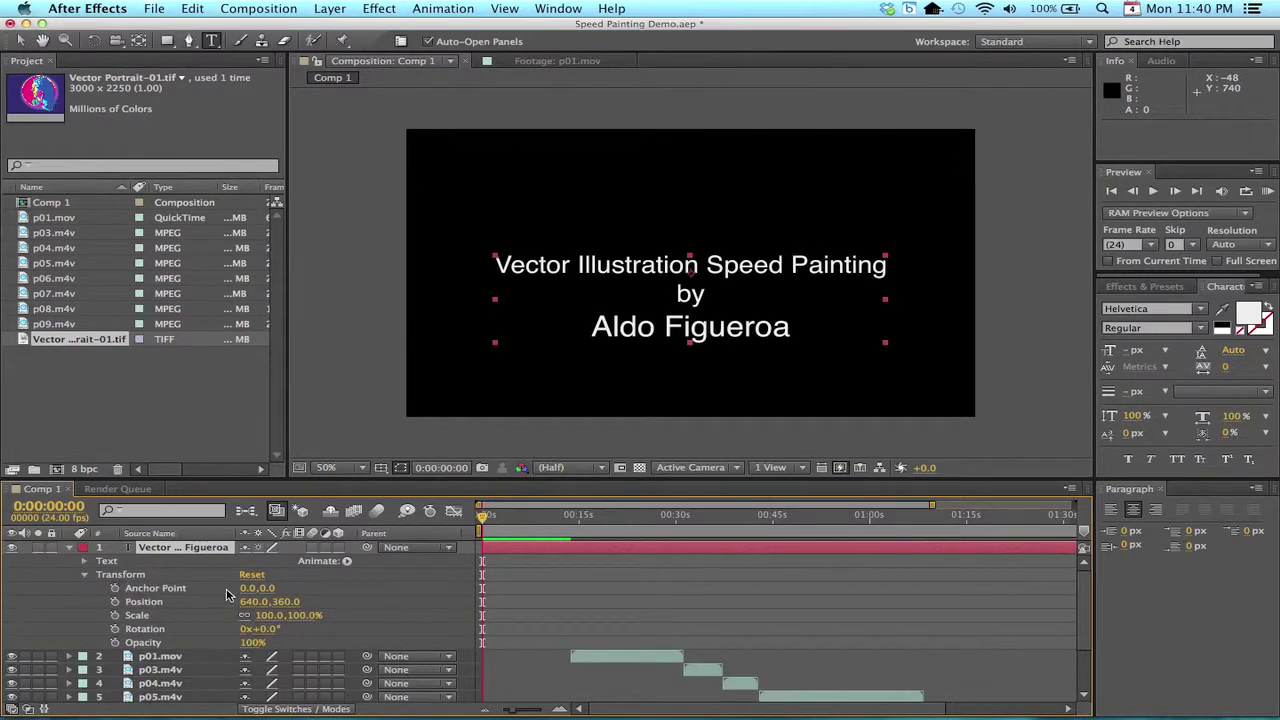
{"action": "left_click", "coordinate": [287, 601]}
{"action": "left_click_drag", "start_coordinate": [287, 601], "coordinate": [224, 601]}
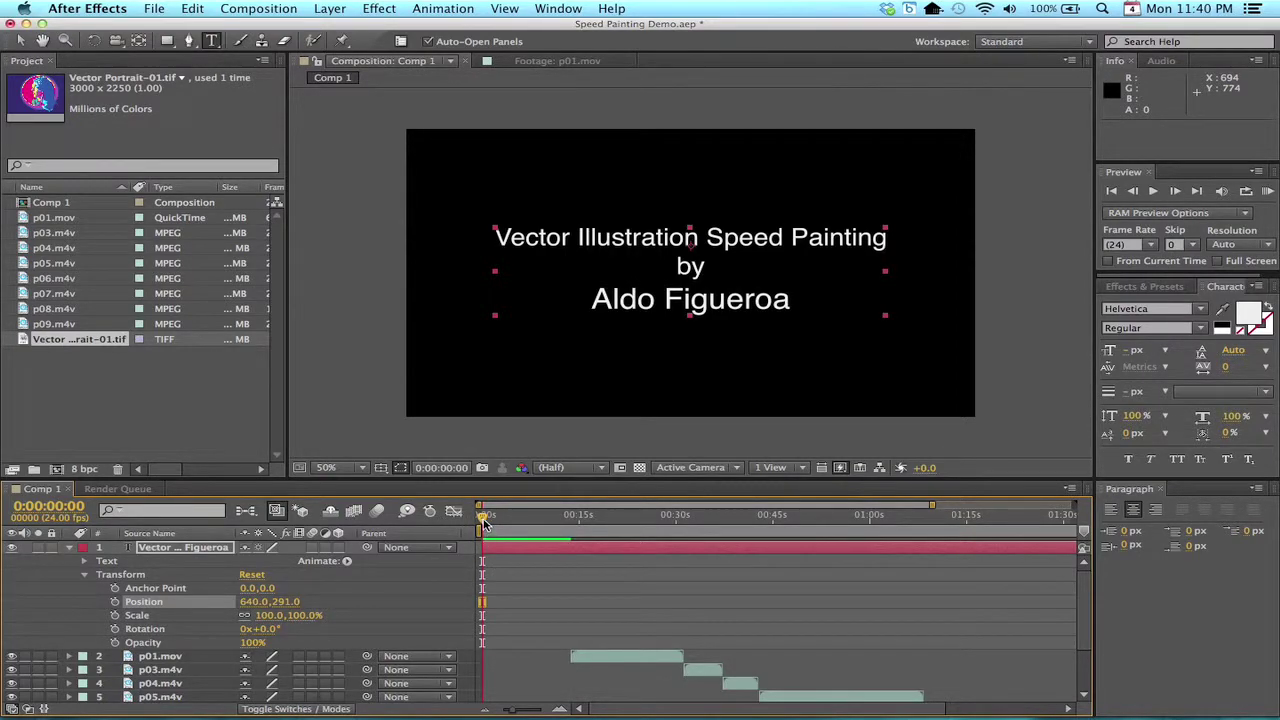
{"action": "key", "text": "KP_0"}
{"action": "left_click", "coordinate": [115, 615]}
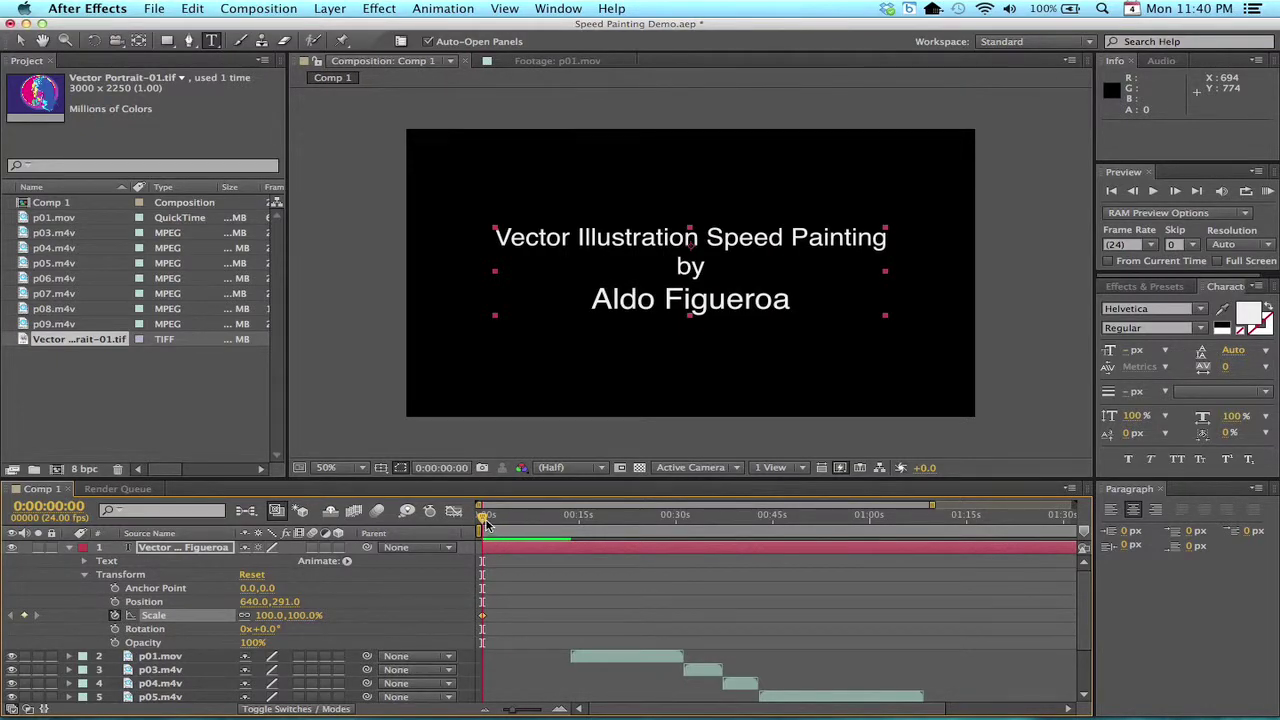
{"action": "left_click_drag", "start_coordinate": [485, 524], "coordinate": [533, 521]}
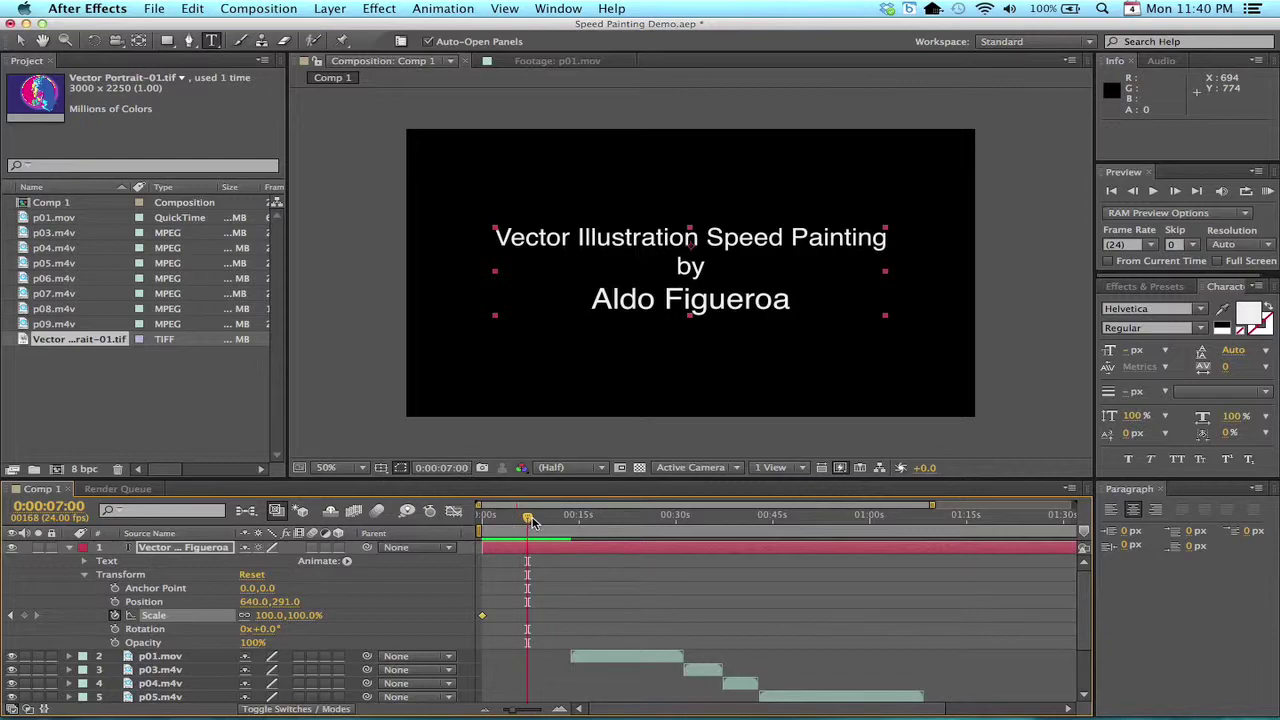
Step: Scale the title to about 132% at the second keyframe and preview its growth from the start
{"action": "left_click", "coordinate": [267, 615]}
{"action": "left_click_drag", "start_coordinate": [267, 615], "coordinate": [297, 615]}
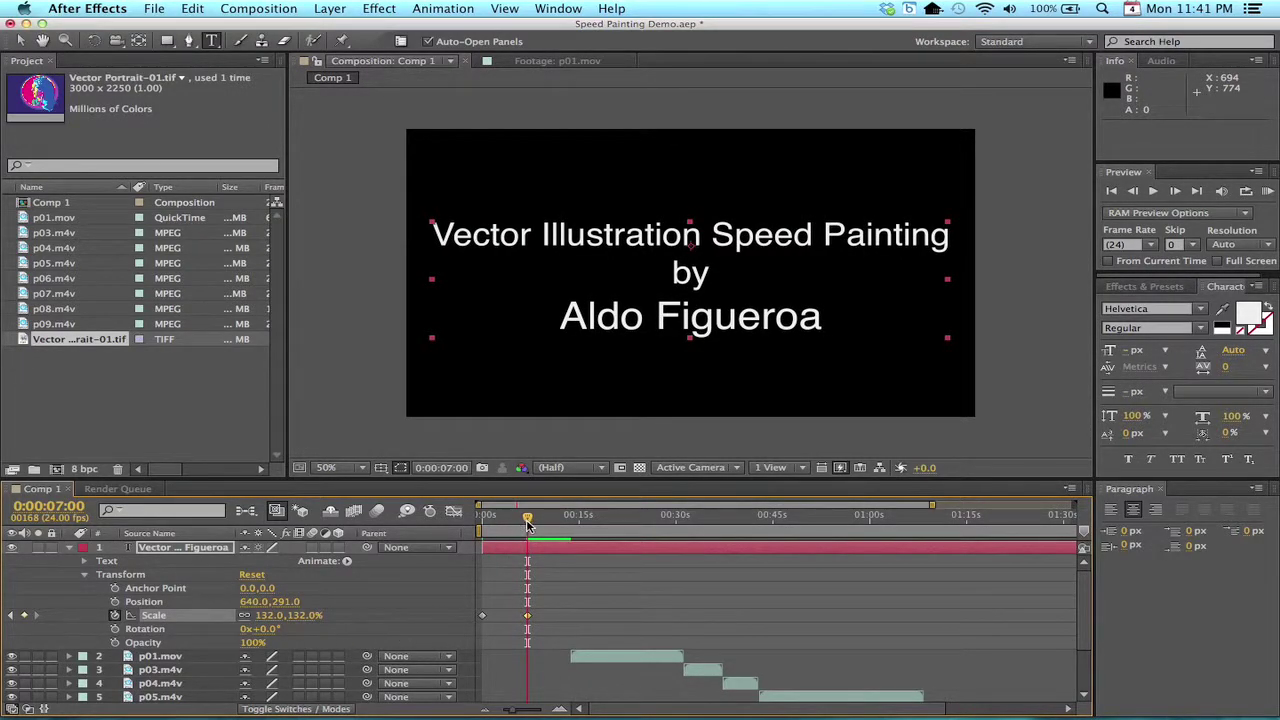
{"action": "left_click_drag", "start_coordinate": [528, 517], "coordinate": [471, 520]}
{"action": "key", "text": "space"}
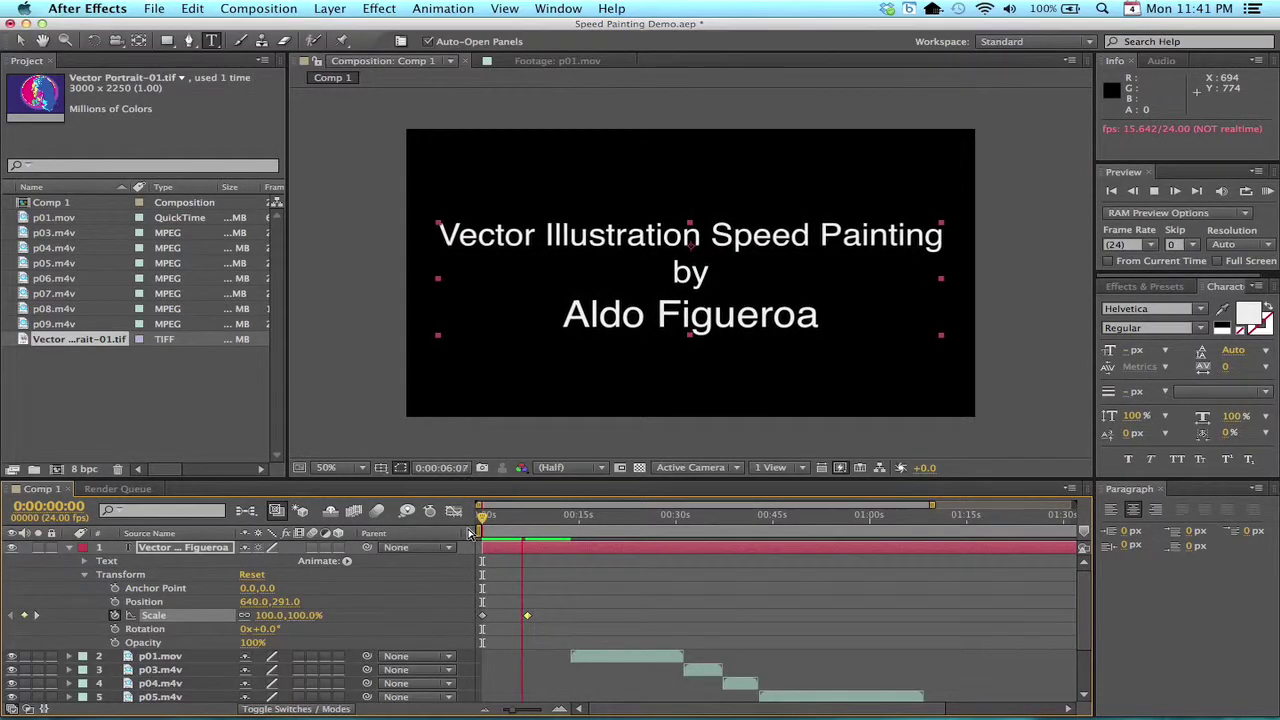
{"action": "key", "text": "space"}
{"action": "left_click_drag", "start_coordinate": [528, 517], "coordinate": [472, 518]}
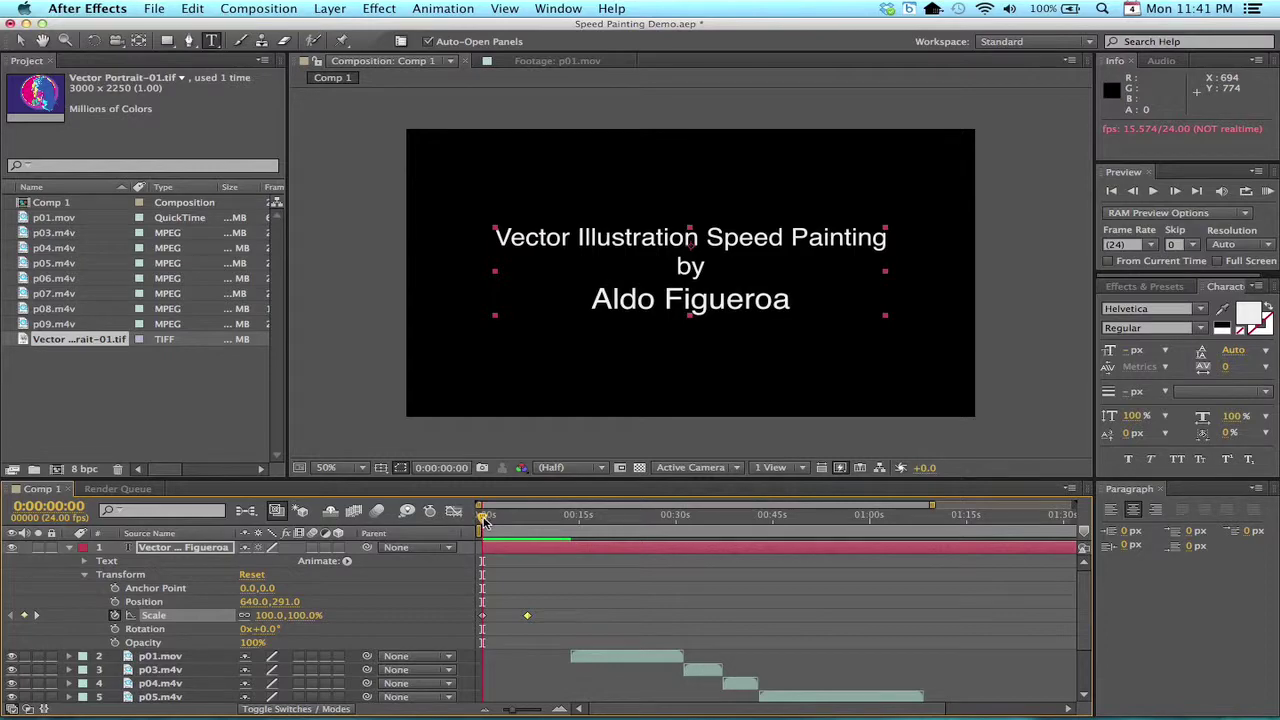
Step: Keyframe title Opacity at 100% at 1 second and 0% at 0 seconds
{"action": "left_click", "coordinate": [62, 507]}
{"action": "left_click", "coordinate": [62, 507]}
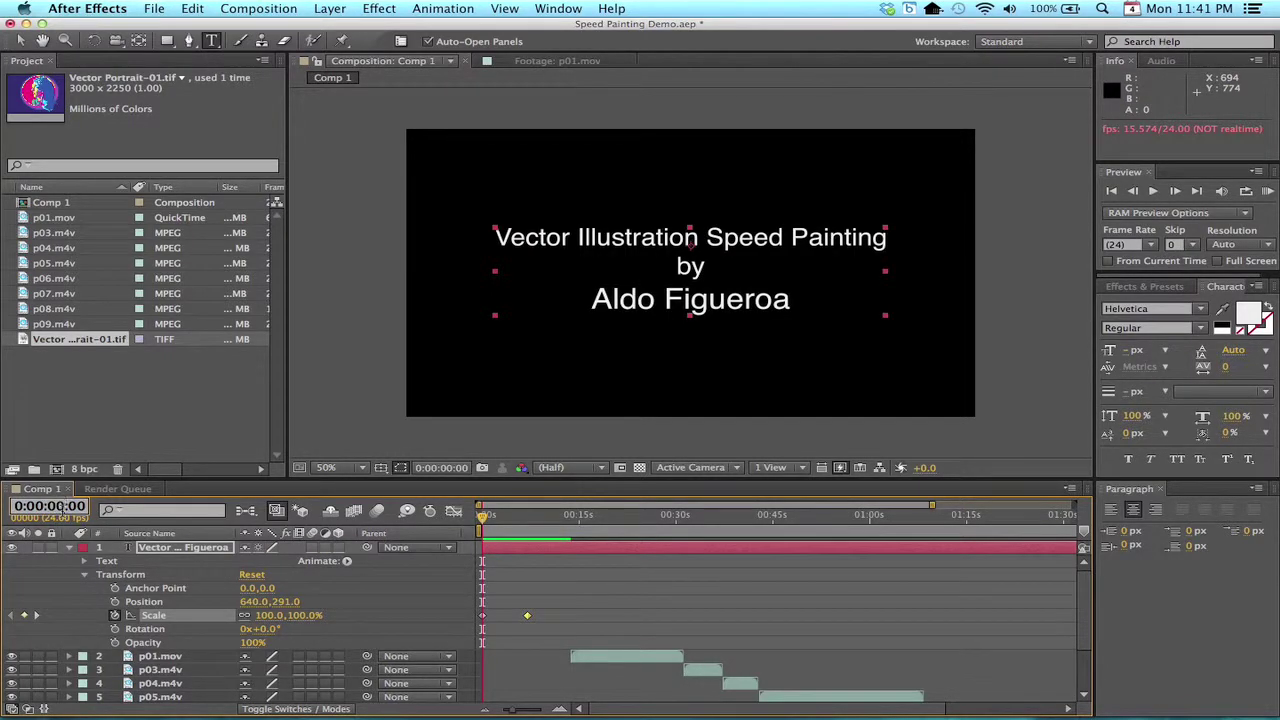
{"action": "type", "text": "1"}
{"action": "key", "text": "Return"}
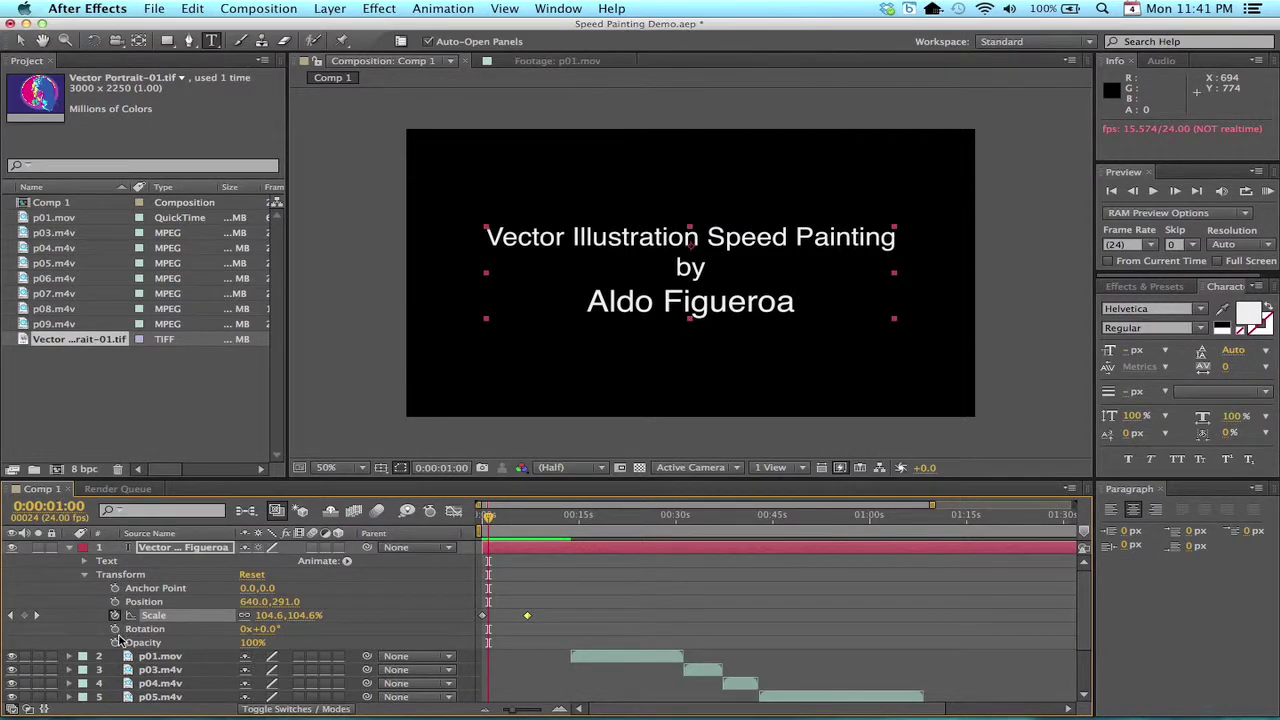
{"action": "left_click", "coordinate": [114, 642]}
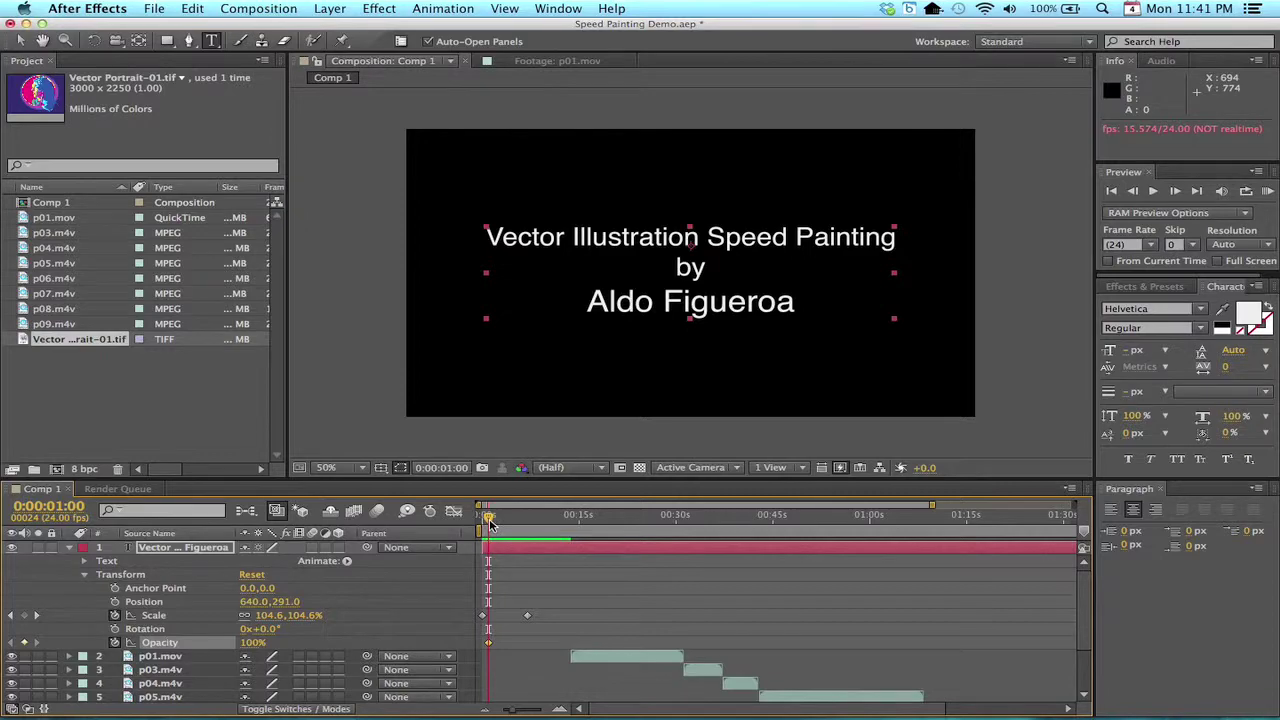
{"action": "left_click_drag", "start_coordinate": [489, 520], "coordinate": [479, 515]}
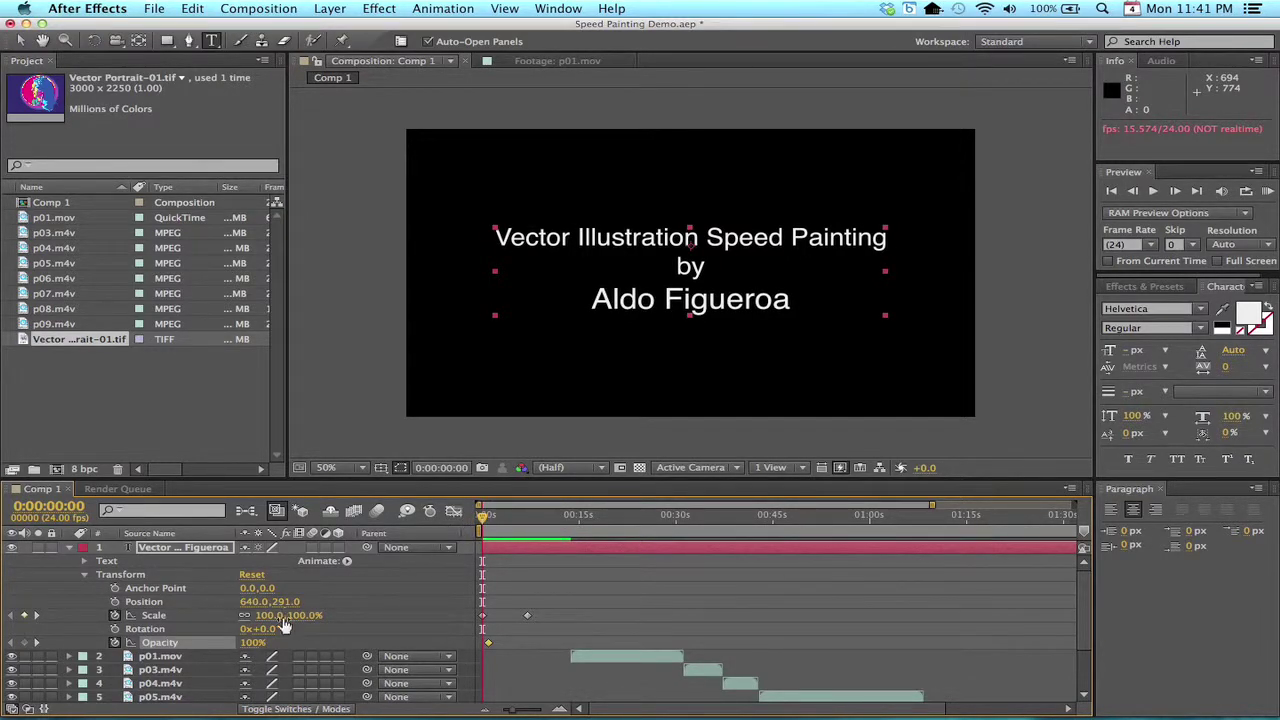
{"action": "left_click_drag", "start_coordinate": [255, 642], "coordinate": [140, 646]}
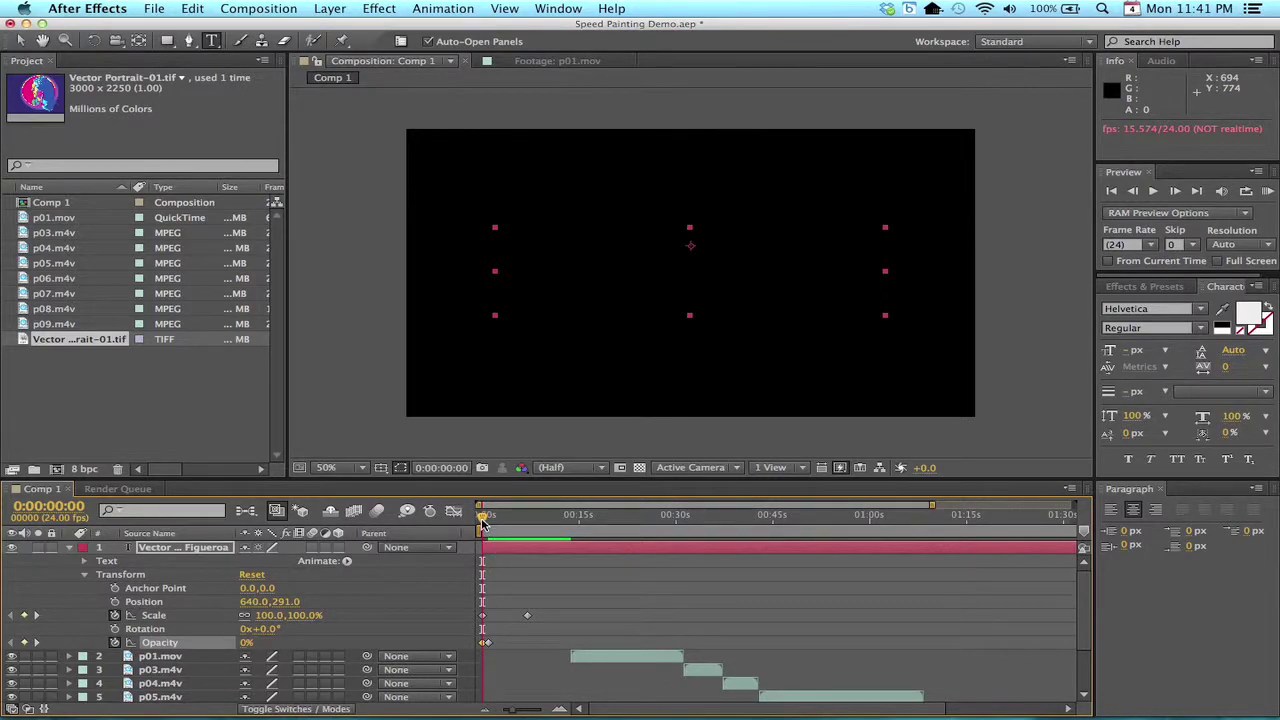
Step: Keep Opacity at 100% at 6 seconds and fade it to 0% at 7 seconds
{"action": "left_click_drag", "start_coordinate": [482, 520], "coordinate": [521, 519]}
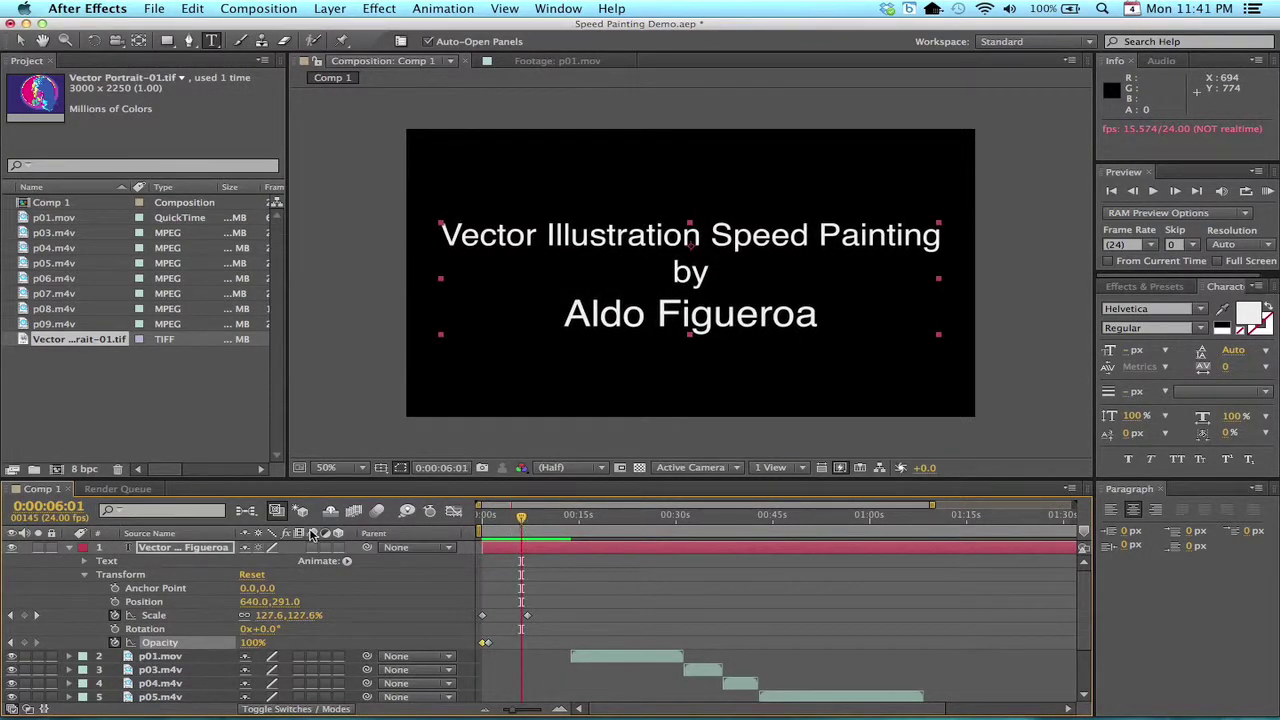
{"action": "left_click", "coordinate": [48, 506]}
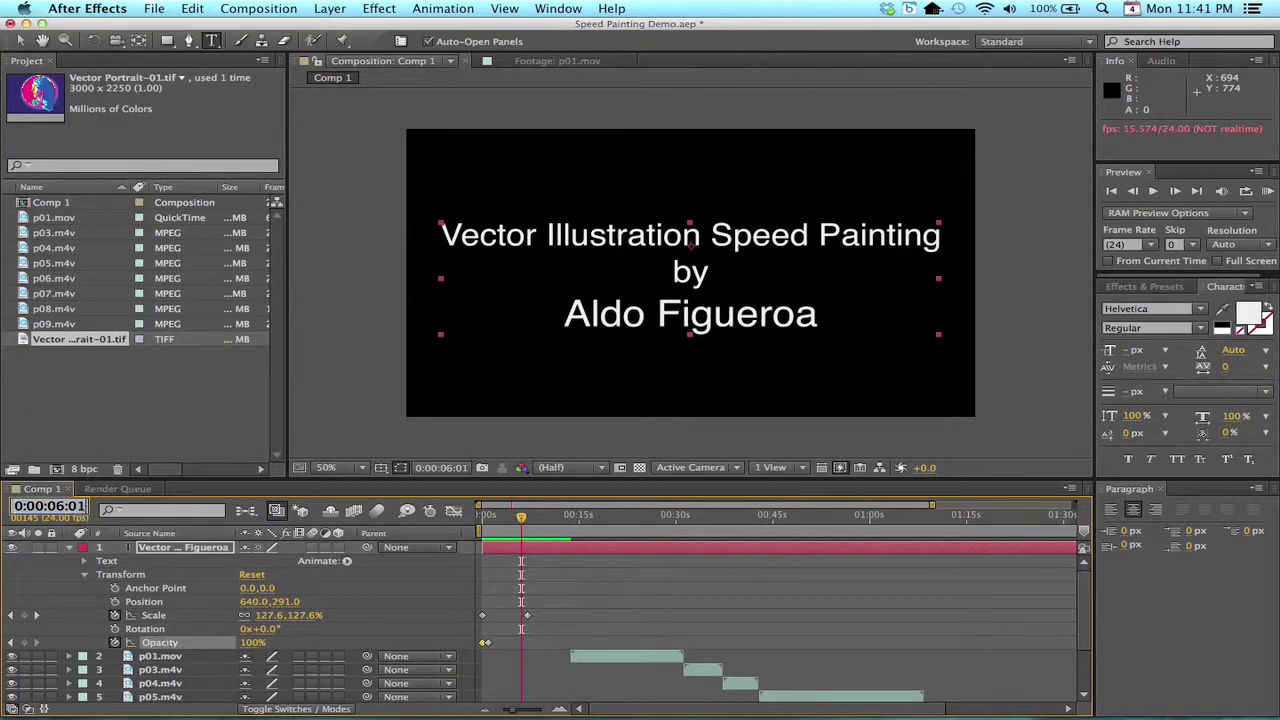
{"action": "key", "text": "Return"}
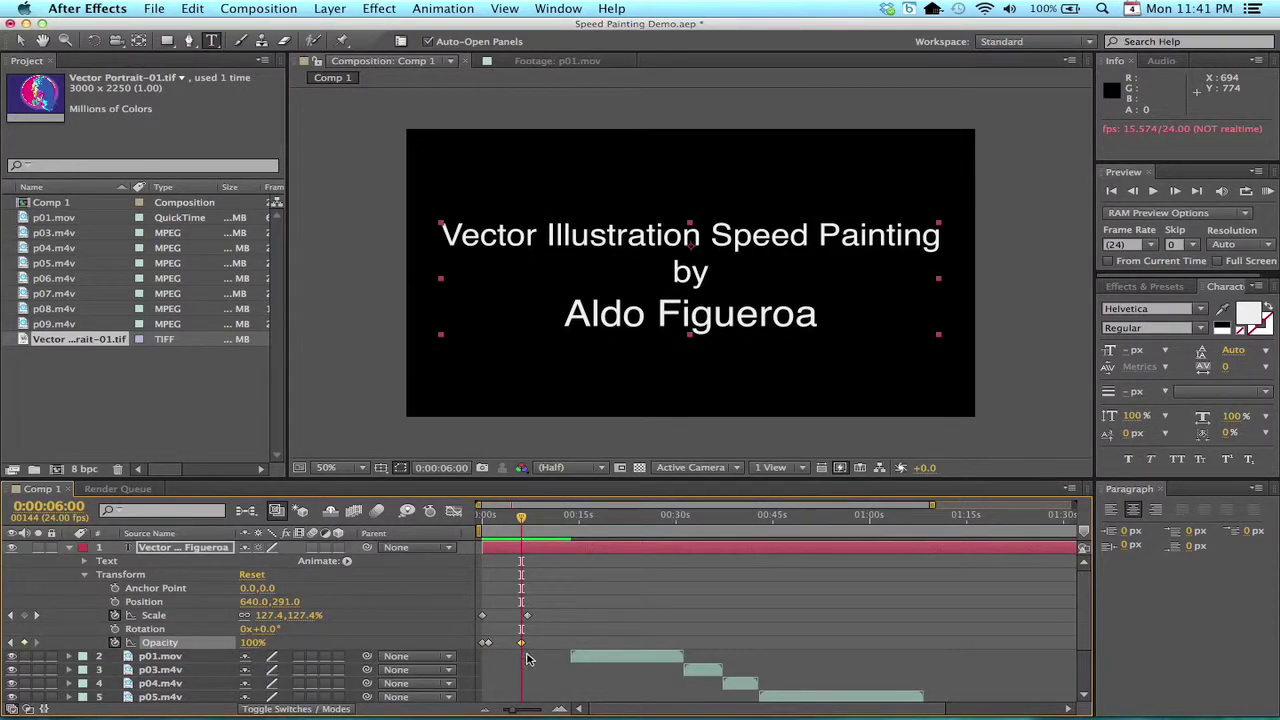
{"action": "mouse_move", "coordinate": [522, 646]}
{"action": "left_click_drag", "start_coordinate": [522, 520], "coordinate": [527, 518]}
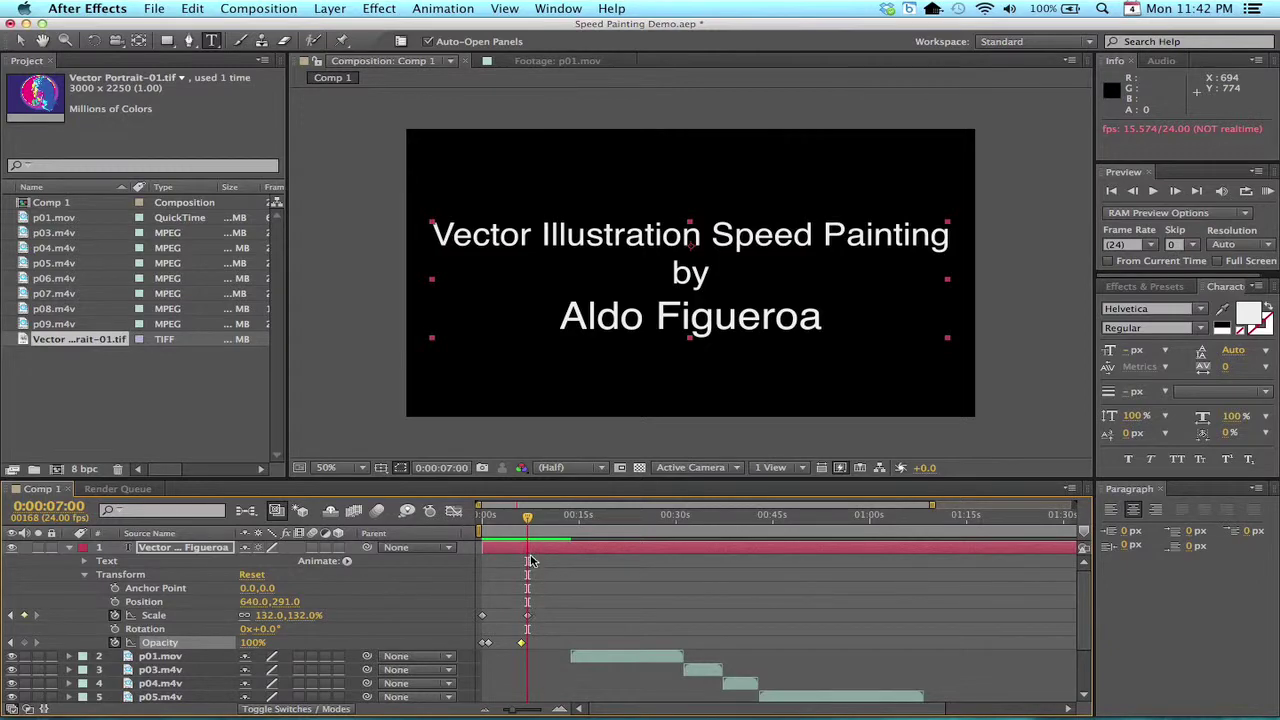
{"action": "left_click", "coordinate": [250, 643]}
{"action": "left_click_drag", "start_coordinate": [250, 643], "coordinate": [110, 648]}
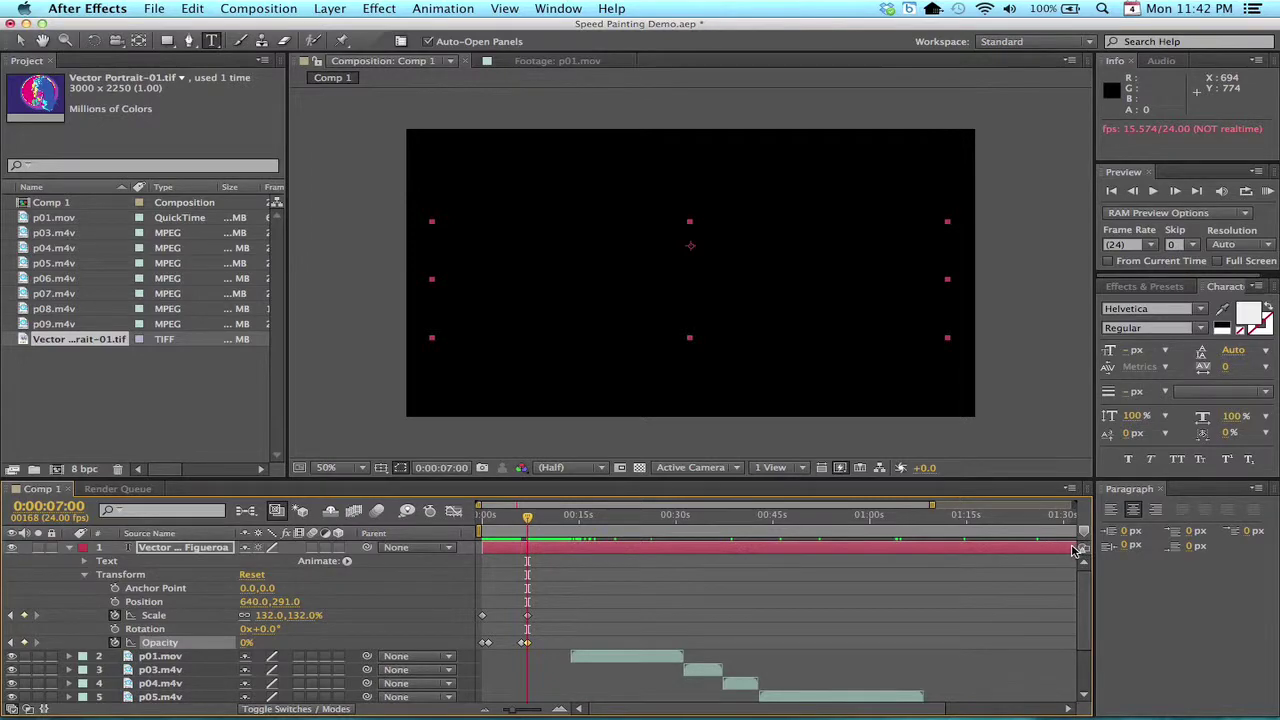
Step: Trim the title layer's out-point to 0:00:07:00 and preview the opening
{"action": "scroll", "coordinate": [1025, 625], "scroll_direction": "right", "scroll_amount": 5}
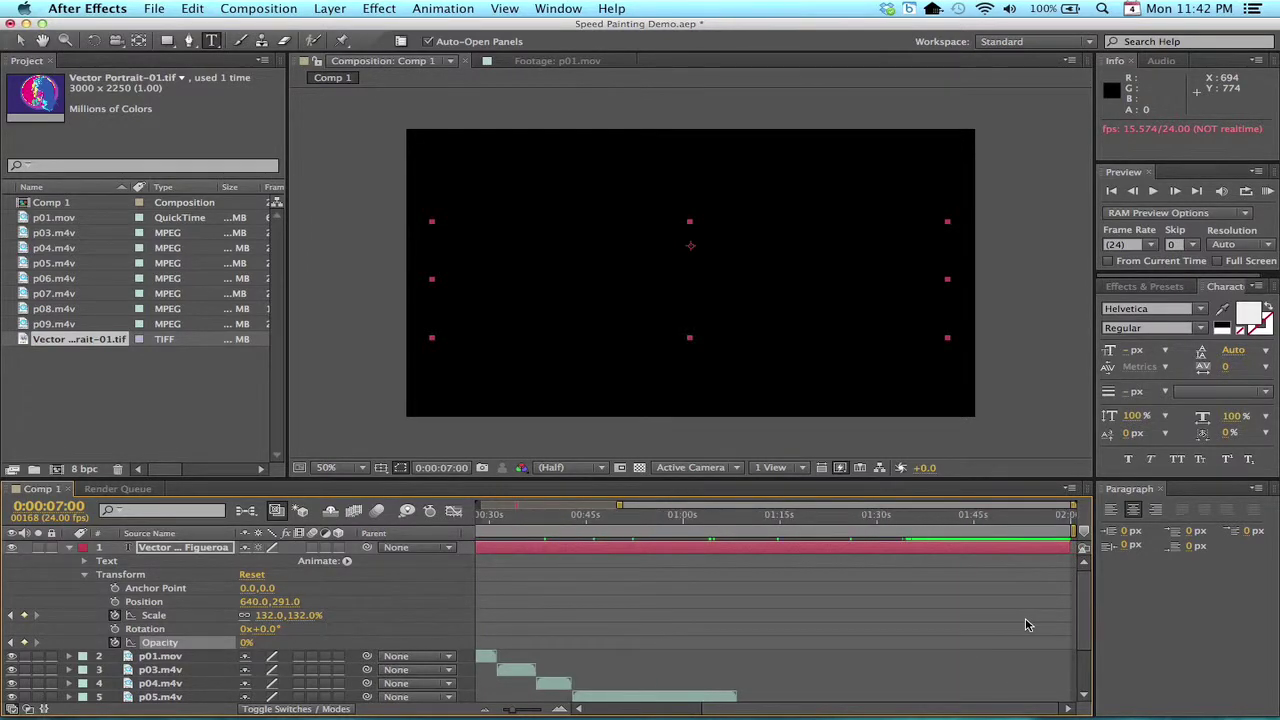
{"action": "left_click_drag", "start_coordinate": [1068, 549], "coordinate": [609, 550]}
{"action": "scroll", "coordinate": [608, 588], "scroll_direction": "left", "scroll_amount": 5}
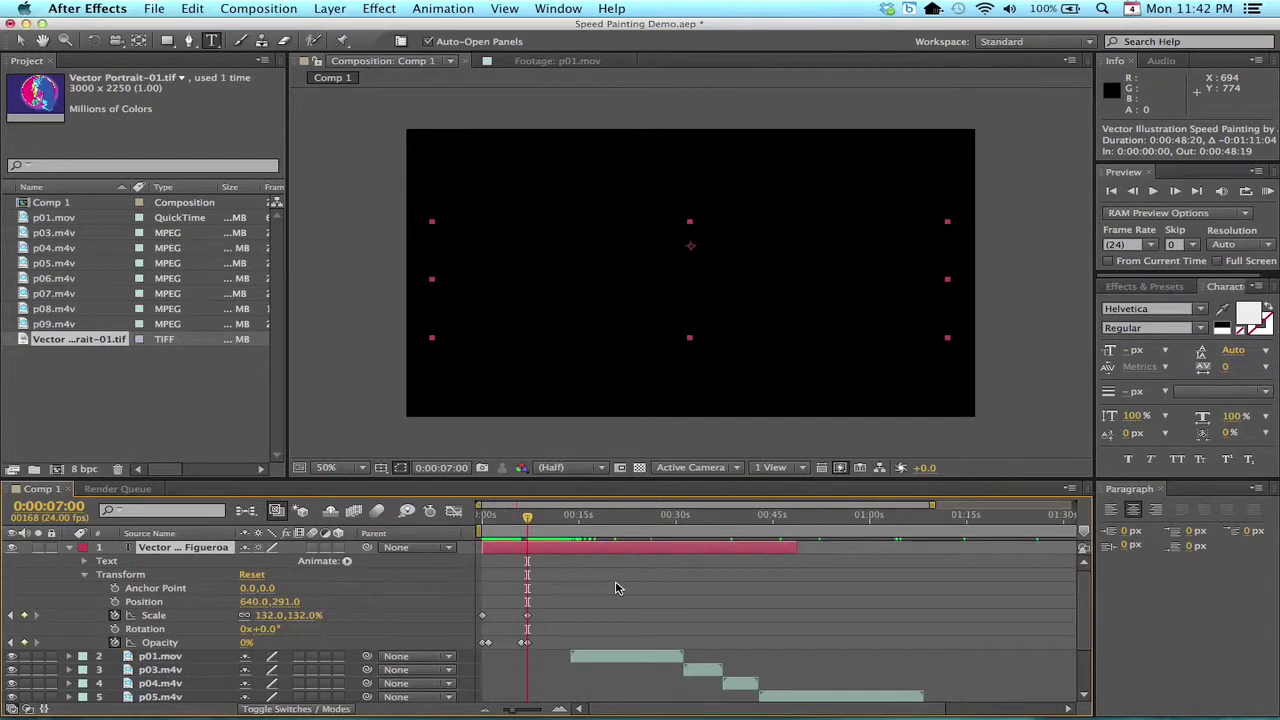
{"action": "left_click_drag", "start_coordinate": [797, 548], "coordinate": [470, 520]}
{"action": "key", "text": "space"}
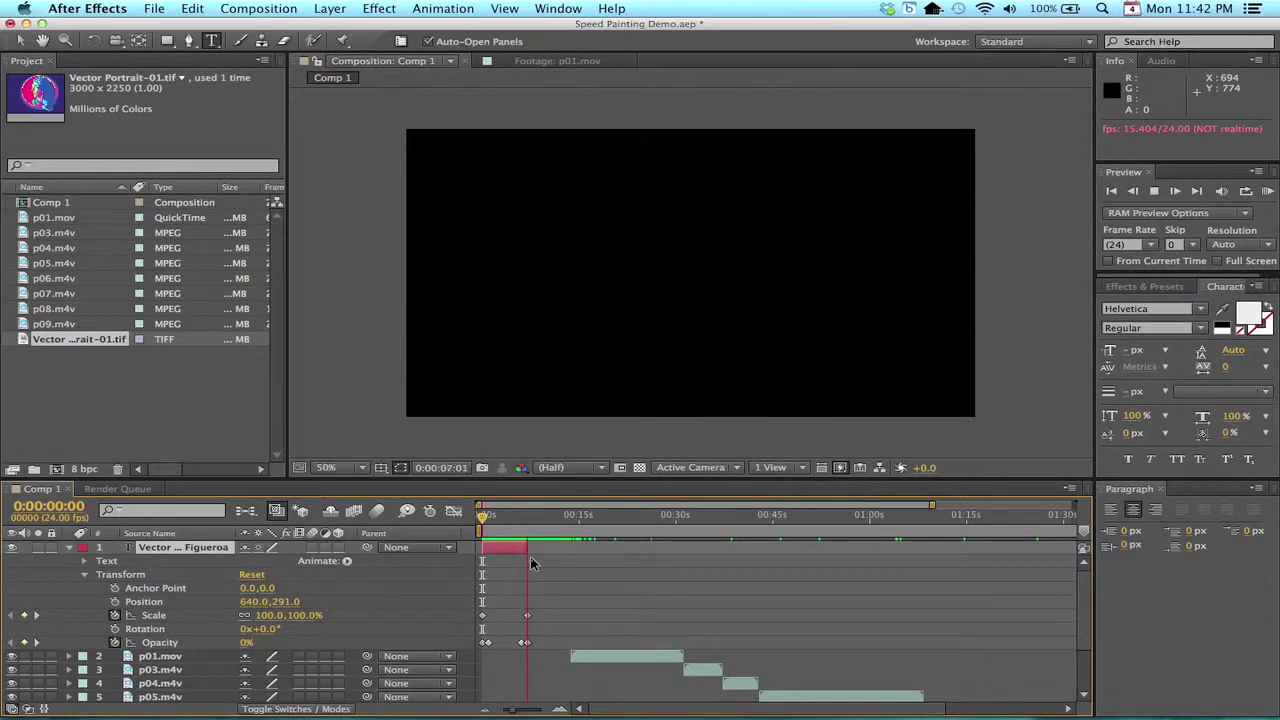
Step: Select p01.mov through p09.mov plus Vector Portrait-01.tif and slide them to start at 0:00:07:01
{"action": "key", "text": "space"}
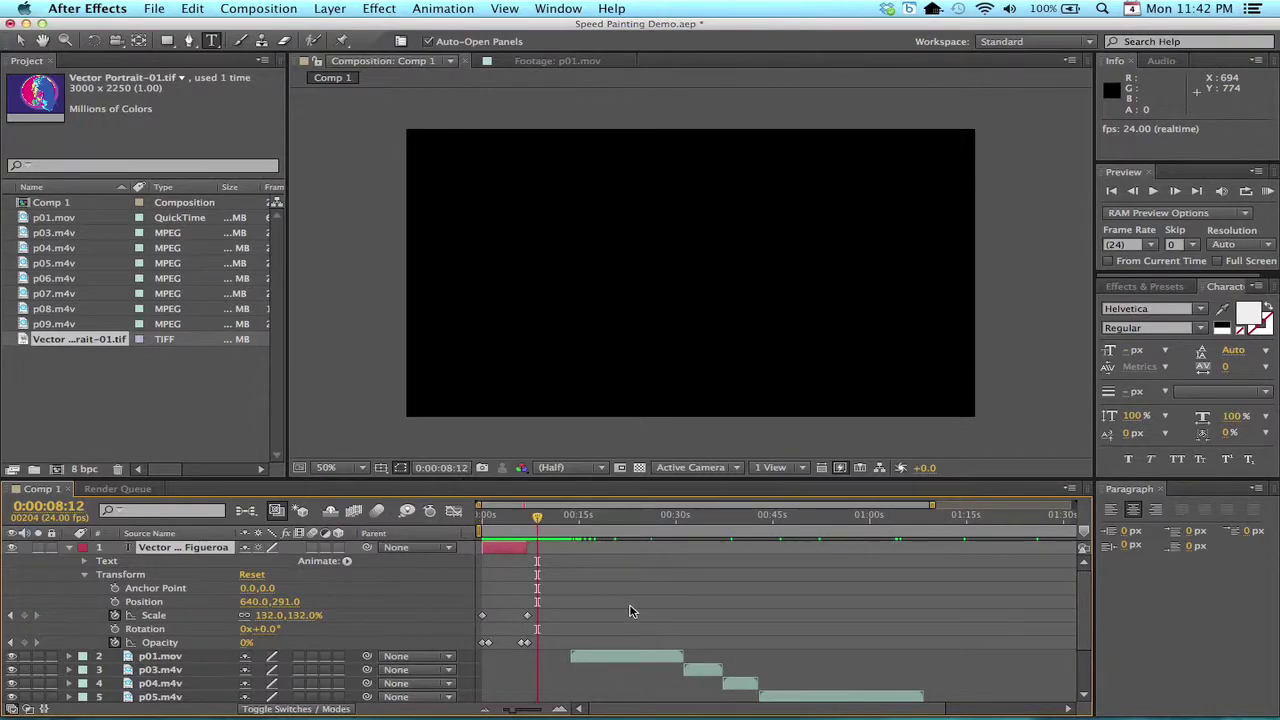
{"action": "scroll", "coordinate": [797, 615], "scroll_direction": "down", "scroll_amount": 3}
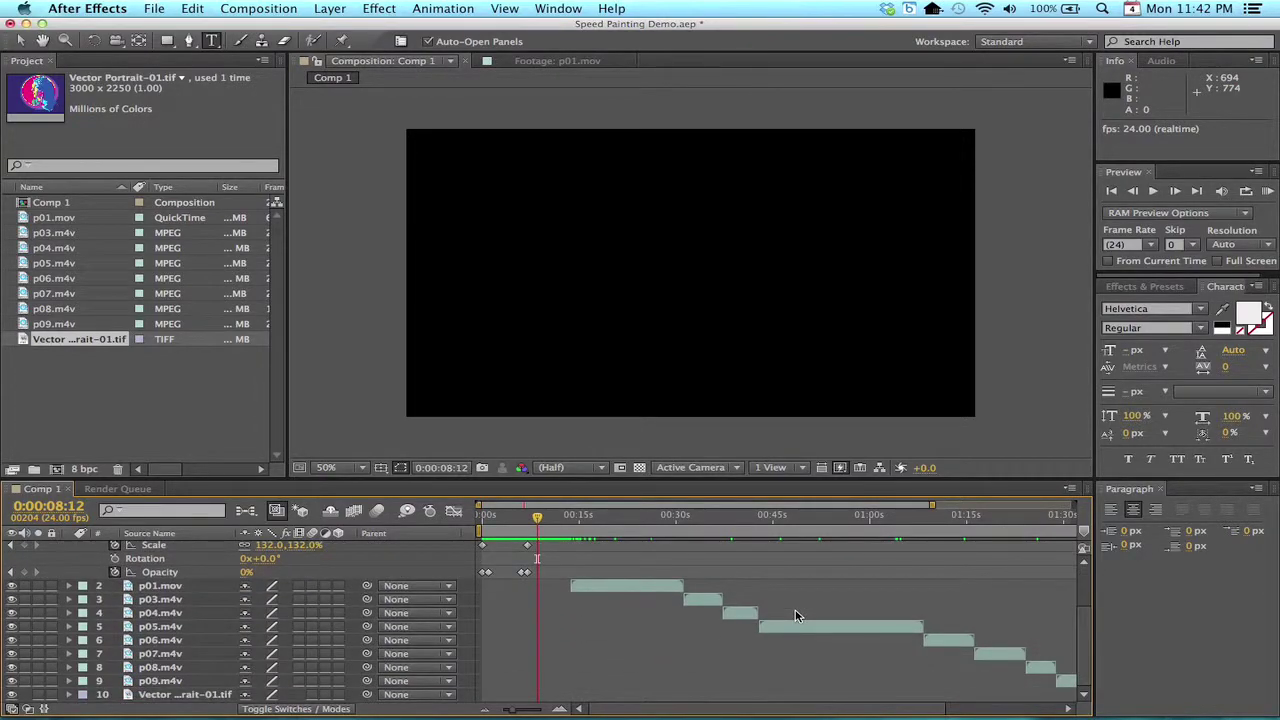
{"action": "left_click", "coordinate": [637, 587]}
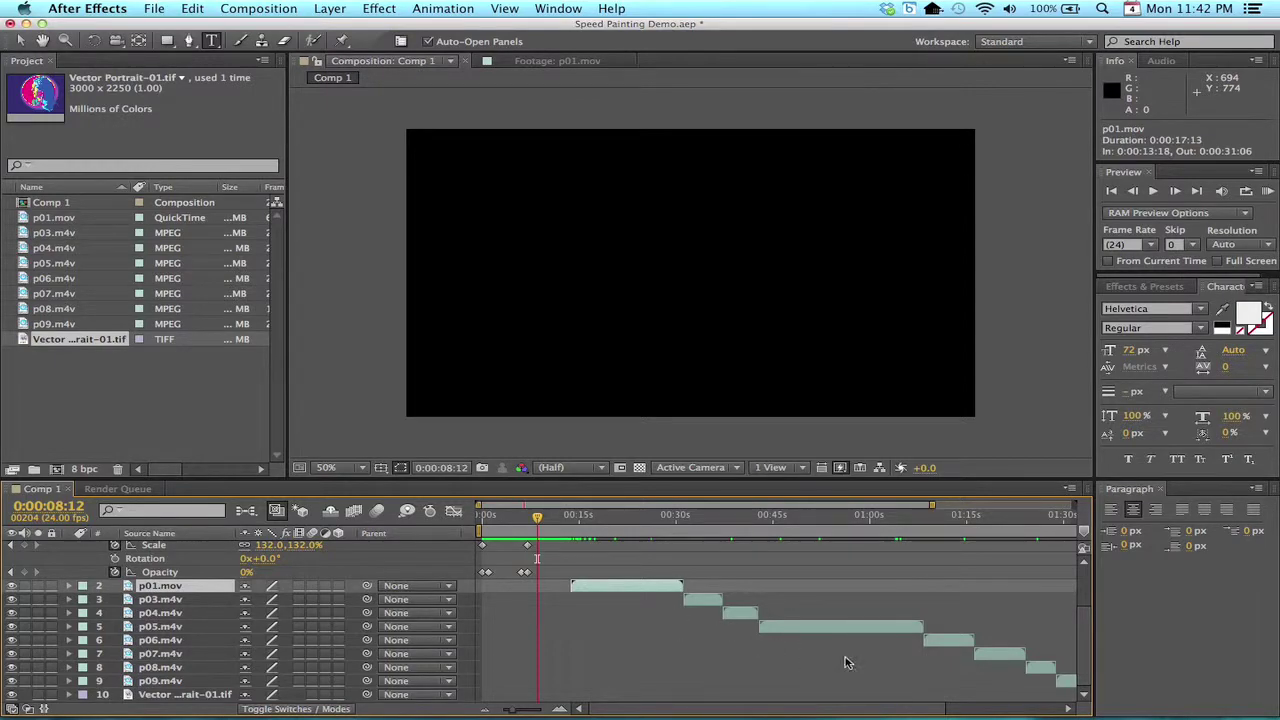
{"action": "left_click", "coordinate": [1070, 688], "text": "shift"}
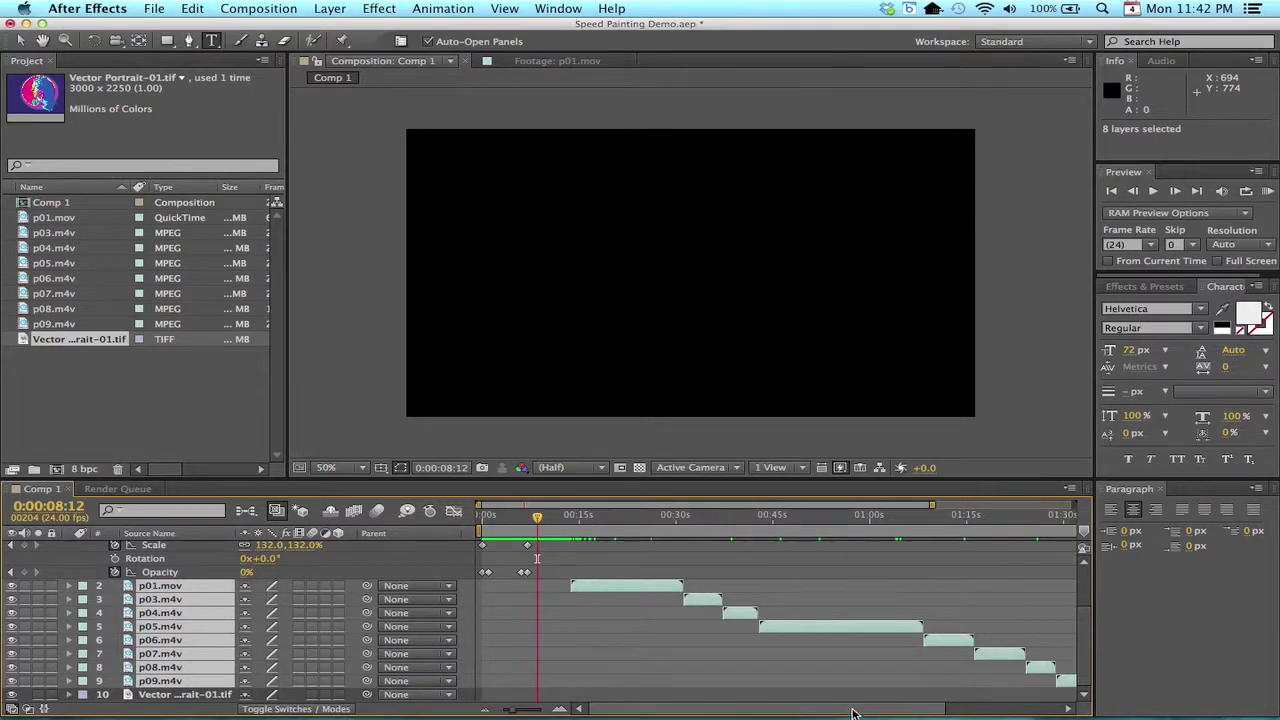
{"action": "left_click_drag", "start_coordinate": [852, 708], "coordinate": [963, 694]}
{"action": "left_click", "coordinate": [963, 694], "text": "shift"}
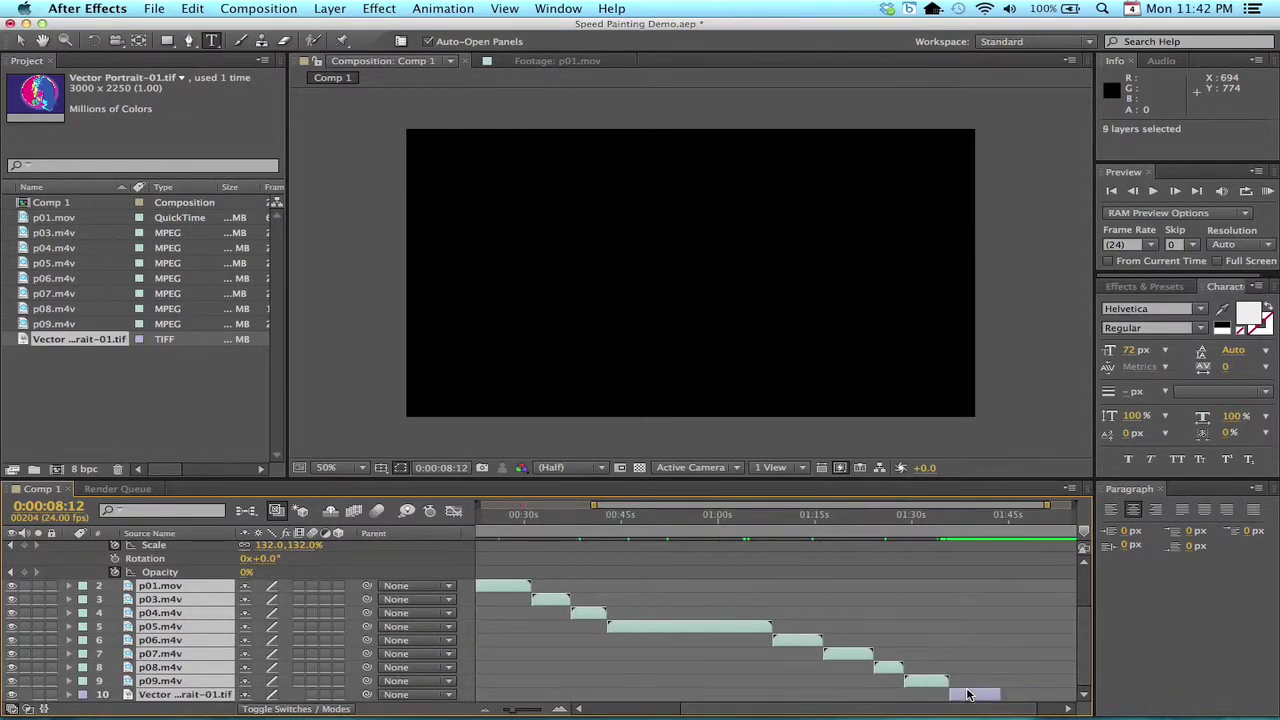
{"action": "scroll", "coordinate": [753, 632], "scroll_direction": "left", "scroll_amount": 5}
{"action": "scroll", "coordinate": [660, 587], "scroll_direction": "up", "scroll_amount": 3}
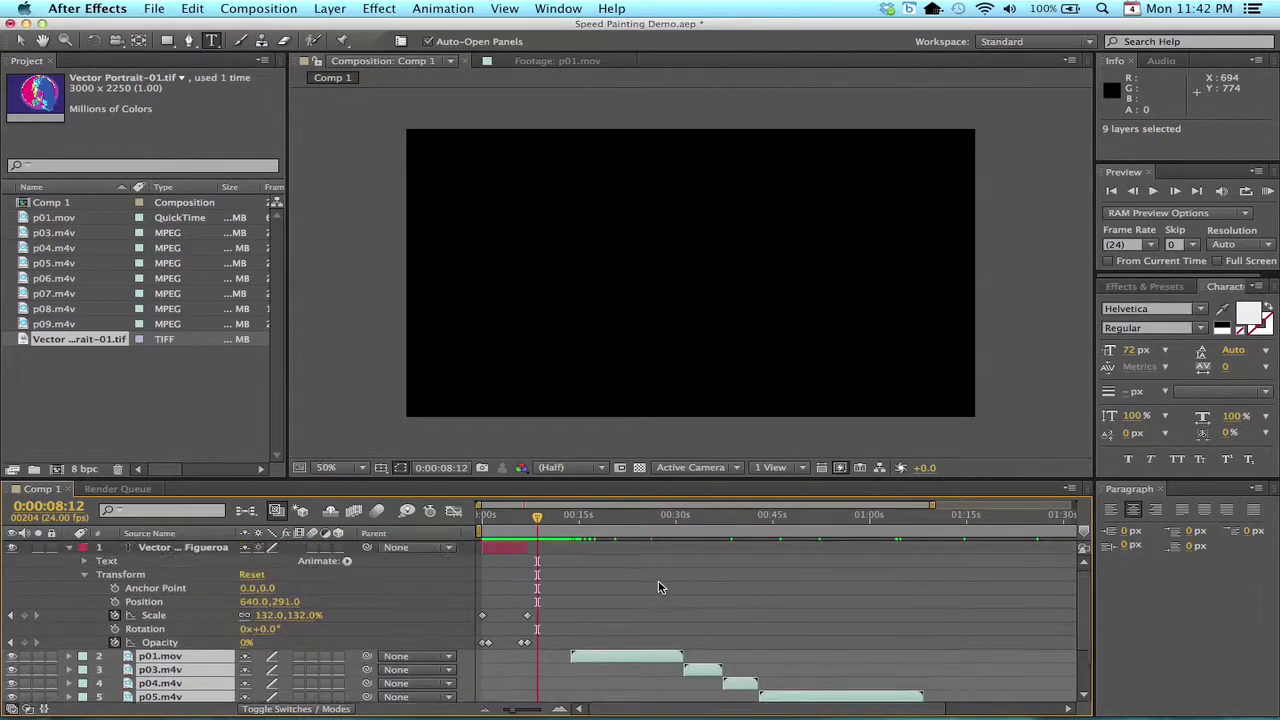
{"action": "left_click", "coordinate": [70, 549]}
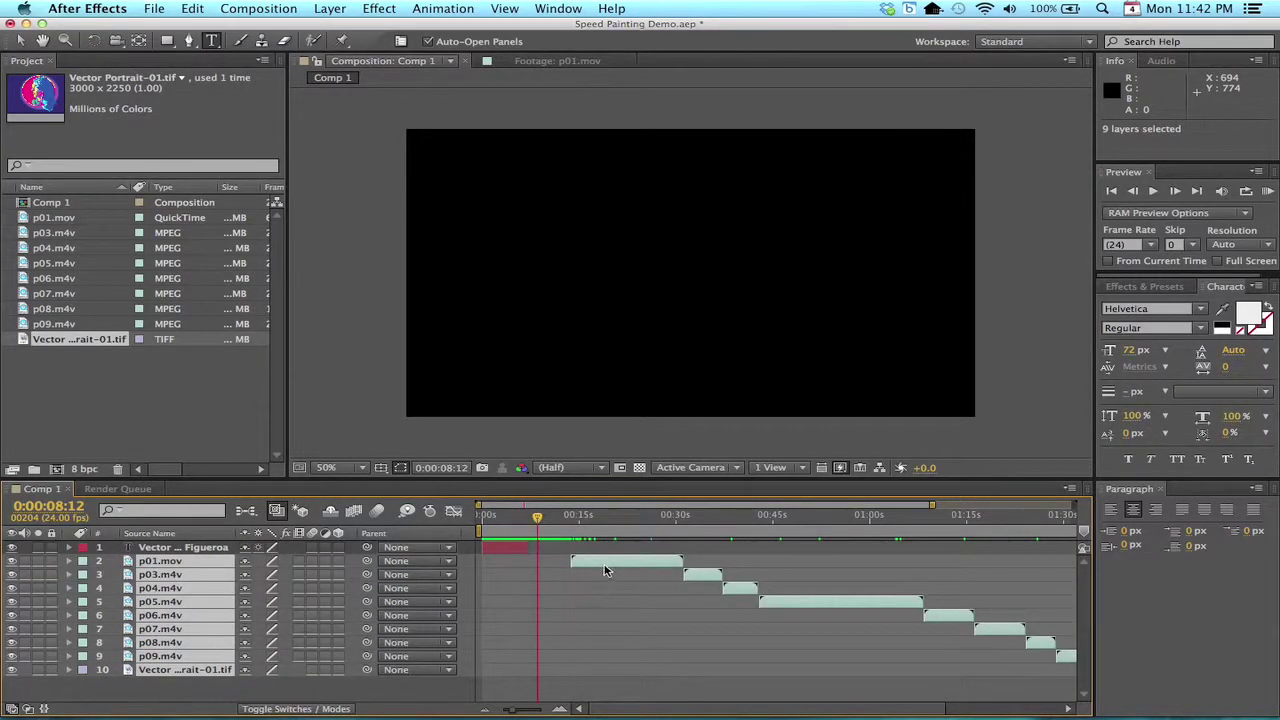
{"action": "left_click_drag", "start_coordinate": [603, 562], "coordinate": [560, 562]}
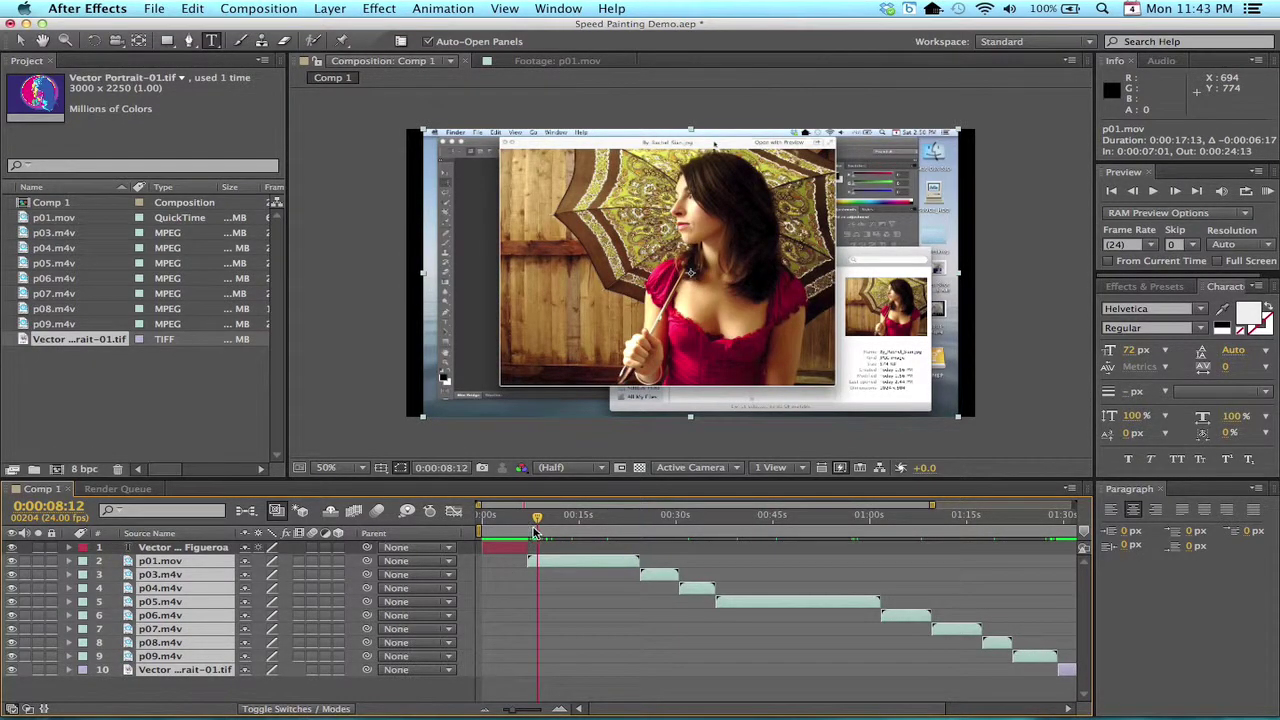
{"action": "mouse_move", "coordinate": [536, 519]}
{"action": "left_mouse_down"}
{"action": "mouse_move", "coordinate": [505, 522]}
{"action": "mouse_move", "coordinate": [516, 524]}
{"action": "left_mouse_up"}
Step: Preview the title-to-clip transition, save the project, and skim the later speed-painting footage
{"action": "key", "text": "space"}
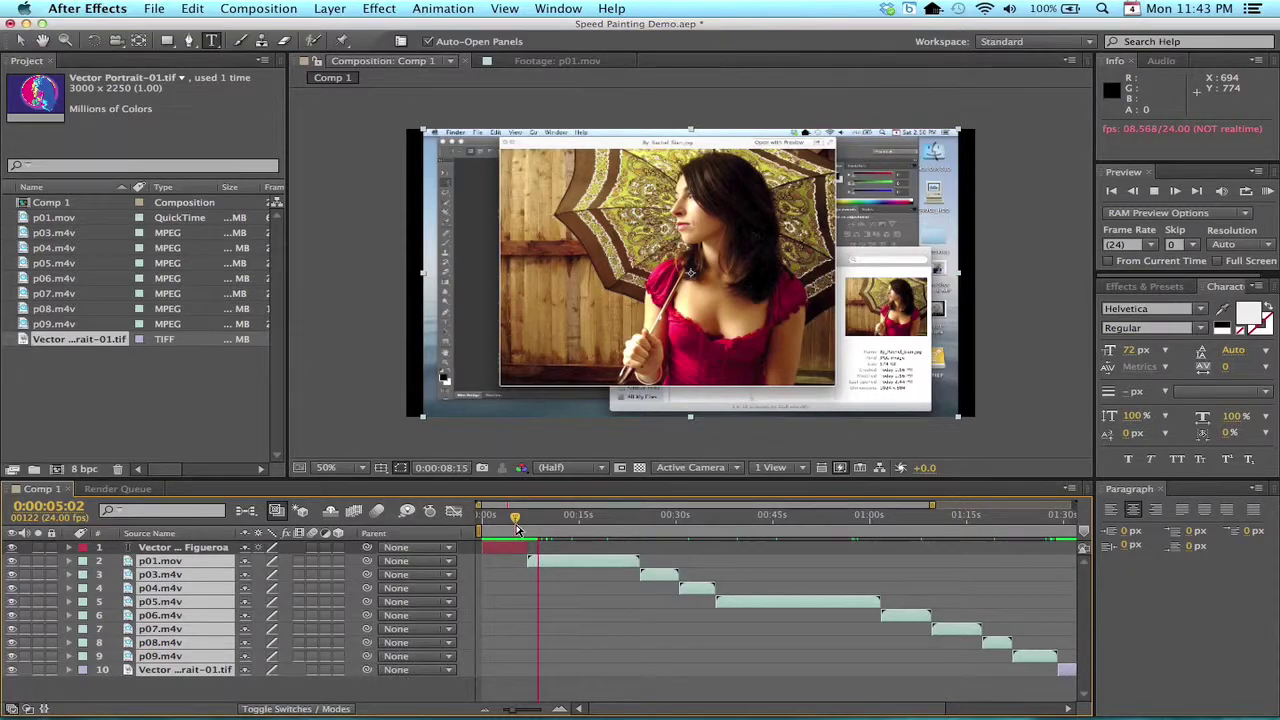
{"action": "key", "text": "space"}
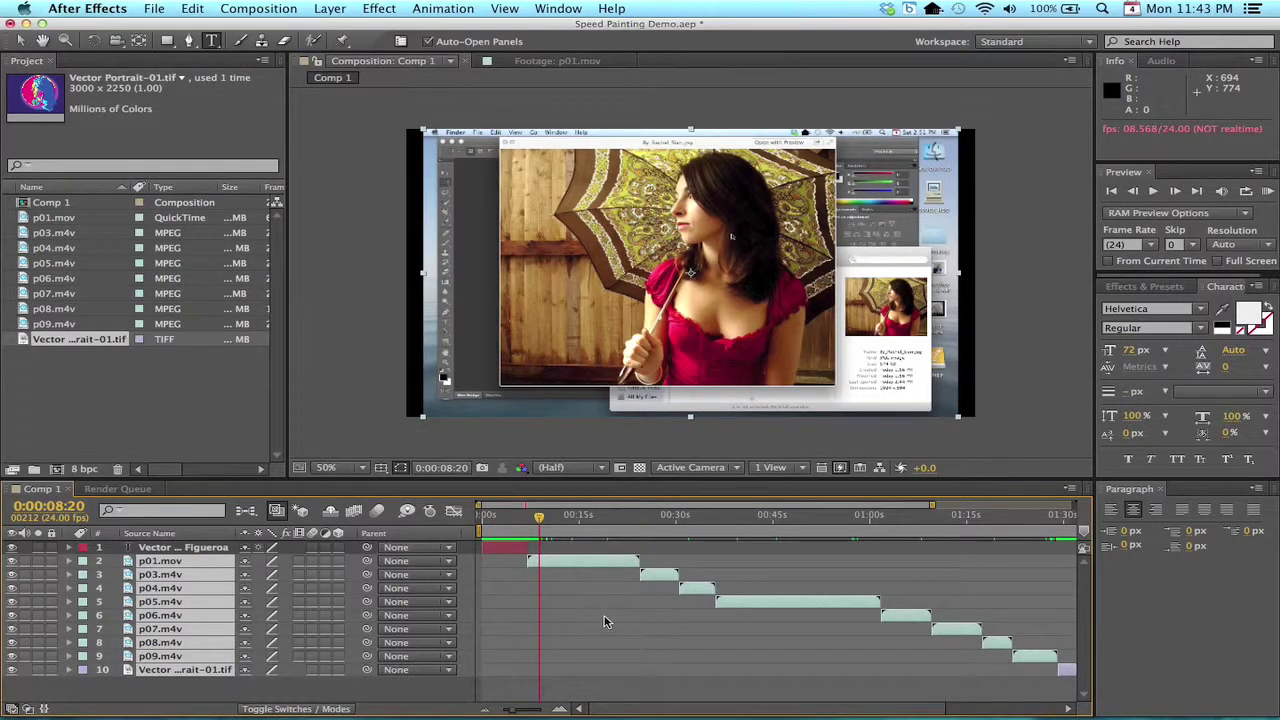
{"action": "key", "text": "cmd+s"}
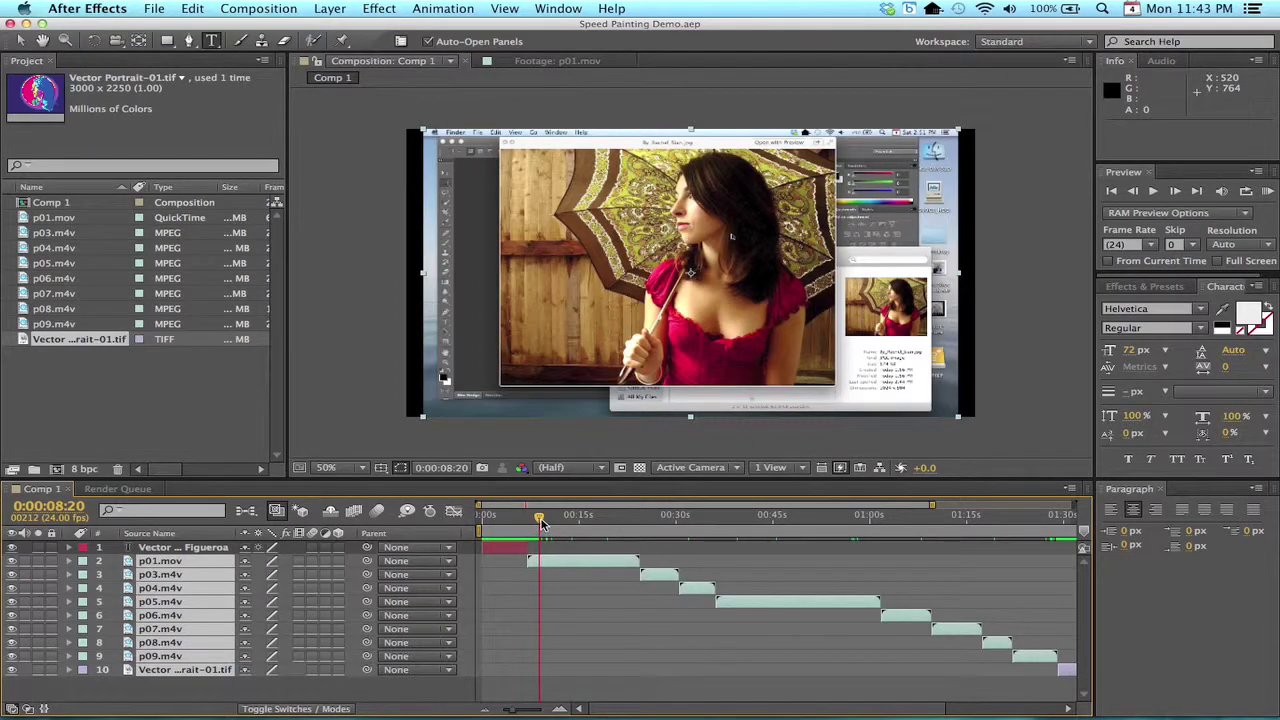
{"action": "left_click_drag", "start_coordinate": [539, 521], "coordinate": [730, 538]}
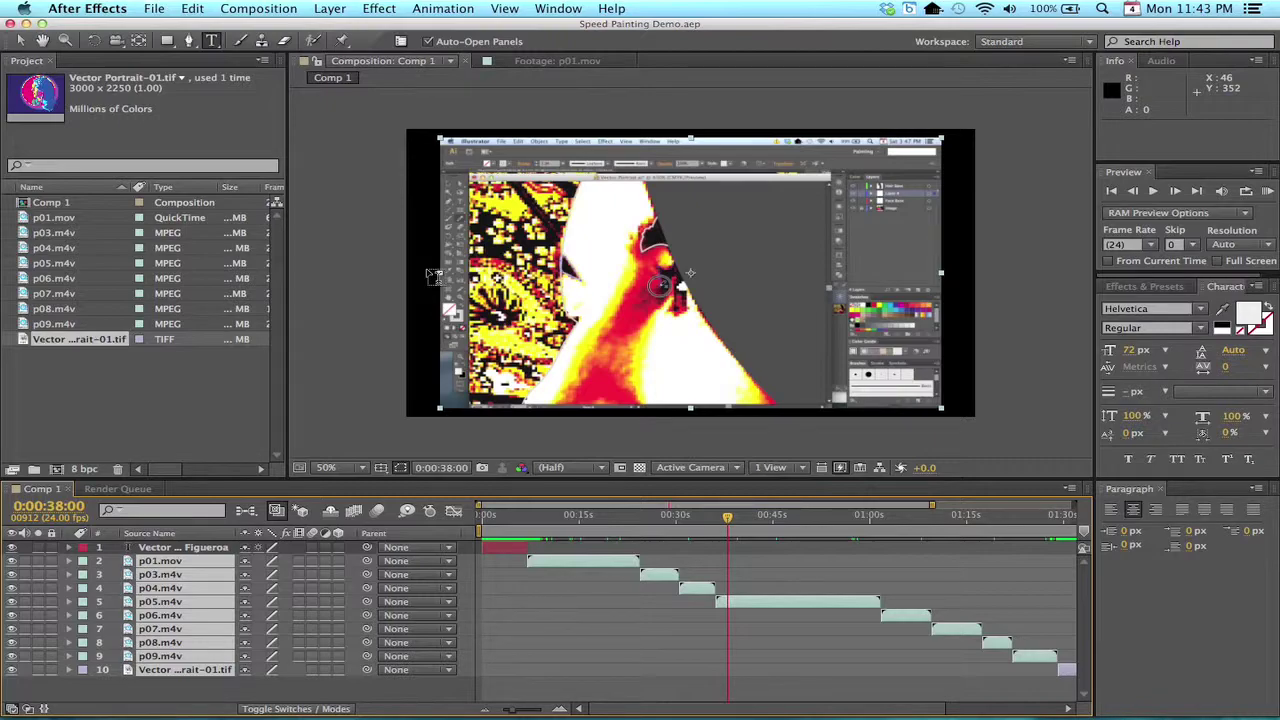
{"action": "key", "text": "super+Tab"}
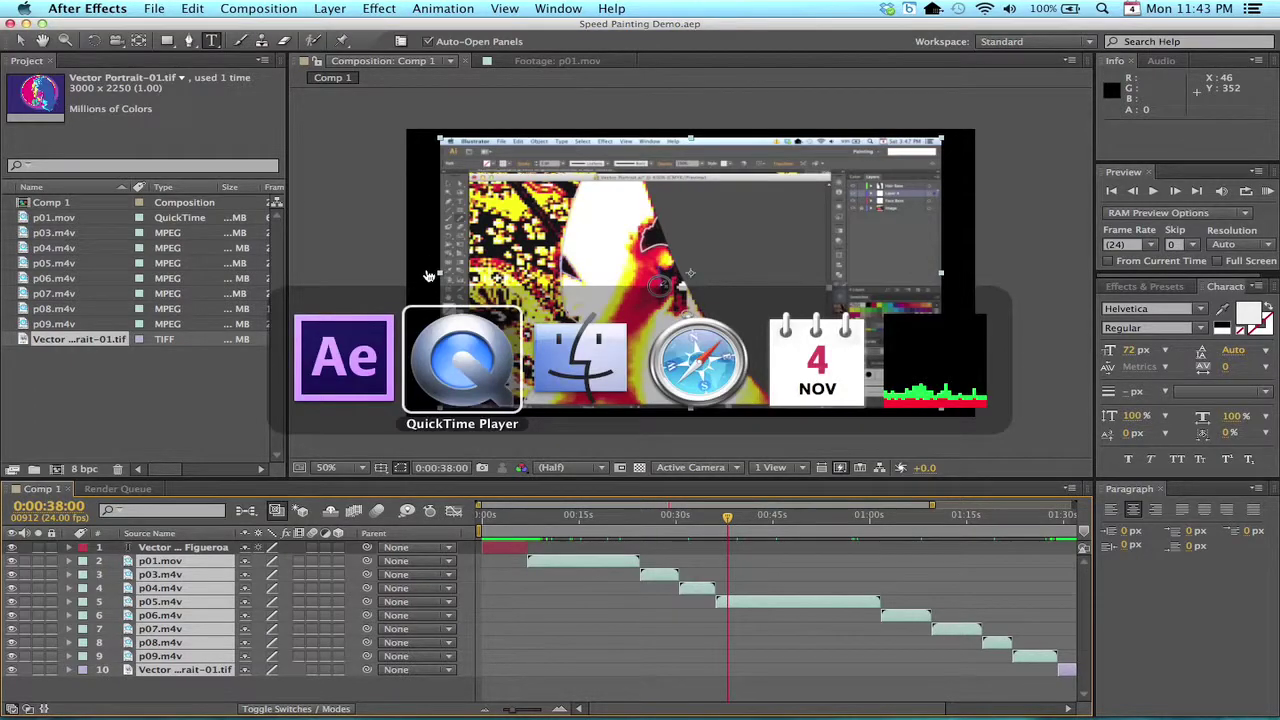
Step: Review the Quittin' Time track on the Free Music Archive page in Safari, then return to After Effects
{"action": "key", "text": "super+Tab"}
{"action": "key", "text": "super+Tab"}
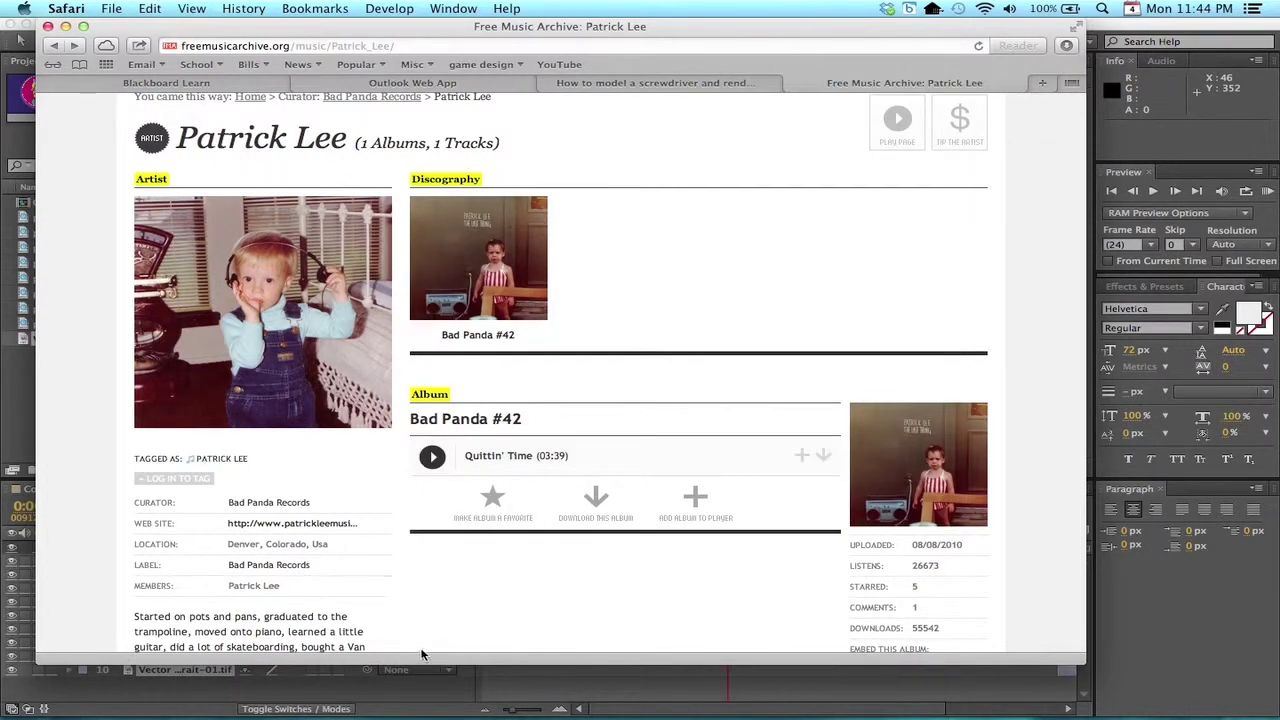
{"action": "scroll", "coordinate": [634, 571], "scroll_direction": "down", "scroll_amount": 3}
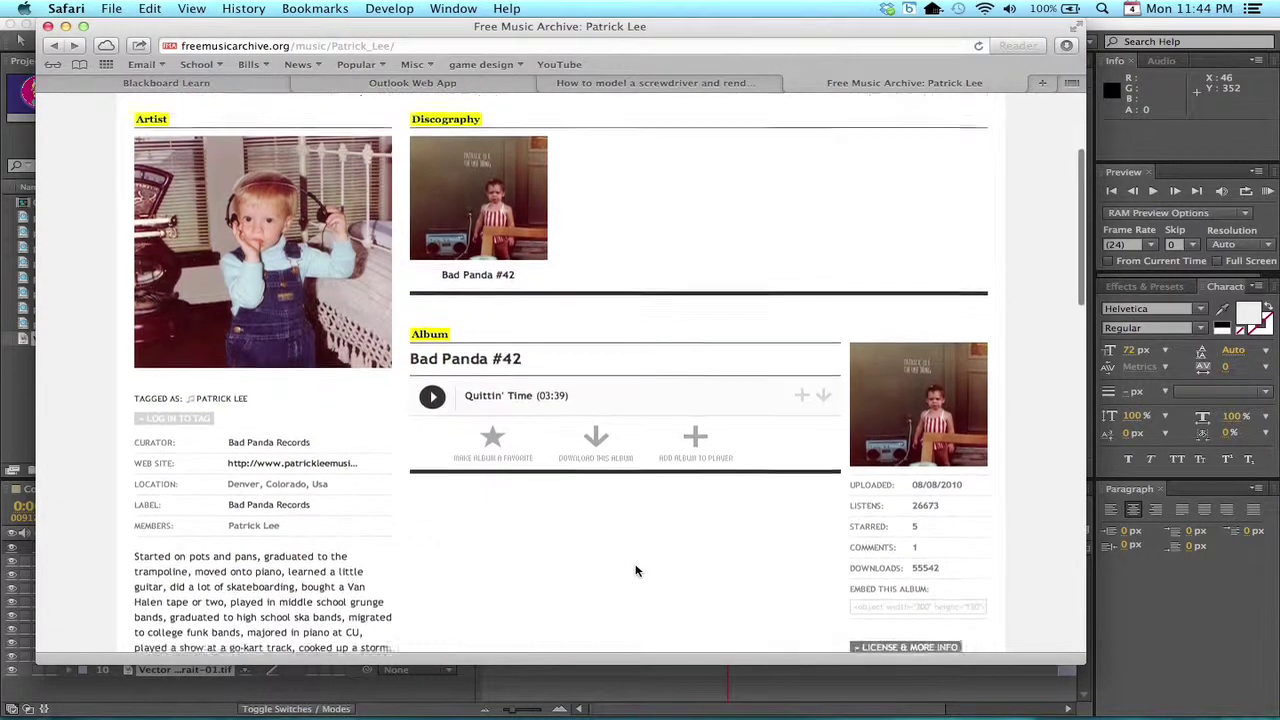
{"action": "scroll", "coordinate": [634, 570], "scroll_direction": "up", "scroll_amount": 2}
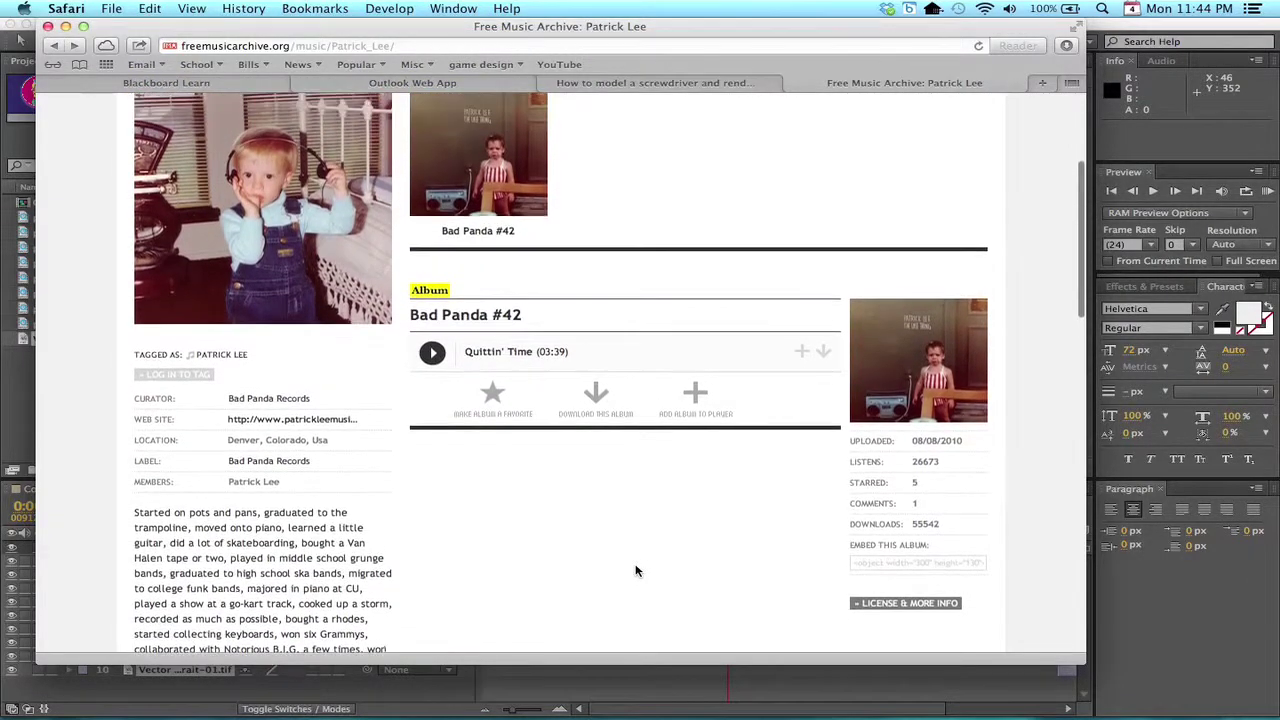
{"action": "scroll", "coordinate": [634, 570], "scroll_direction": "down", "scroll_amount": 1}
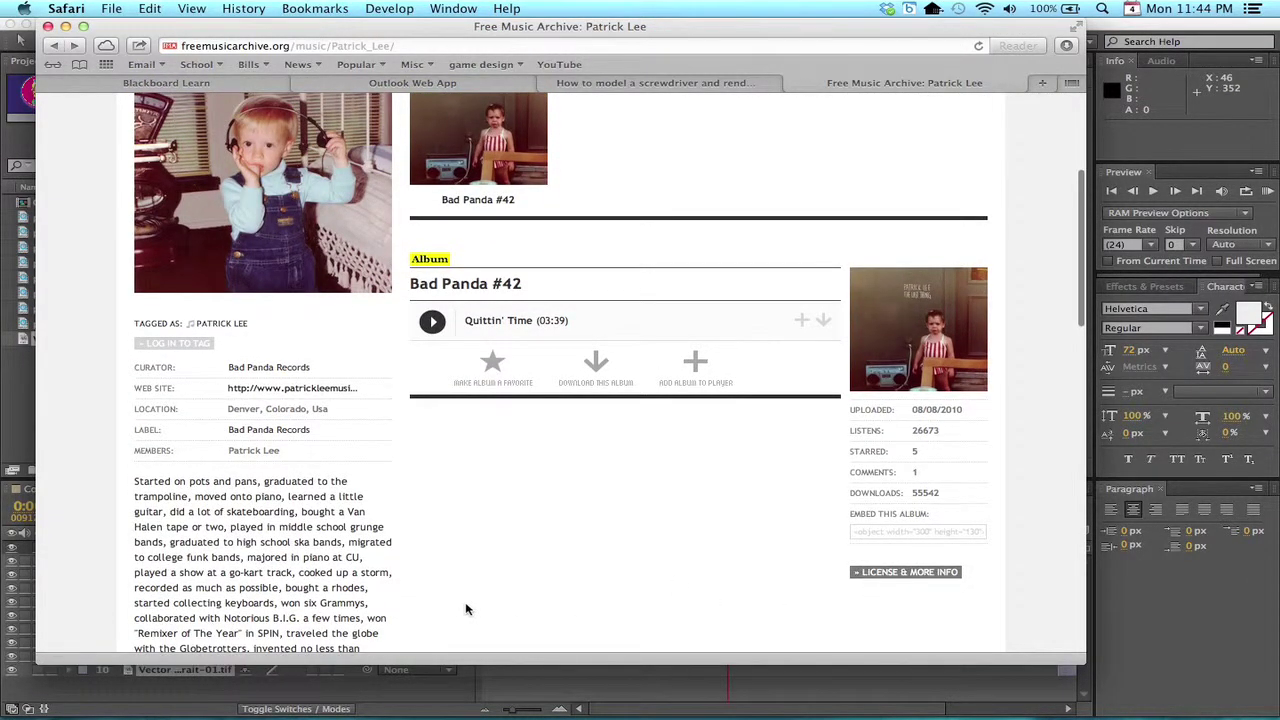
{"action": "scroll", "coordinate": [817, 540], "scroll_direction": "up", "scroll_amount": 1}
{"action": "scroll", "coordinate": [817, 540], "scroll_direction": "up", "scroll_amount": 2}
{"action": "scroll", "coordinate": [817, 540], "scroll_direction": "down", "scroll_amount": 3}
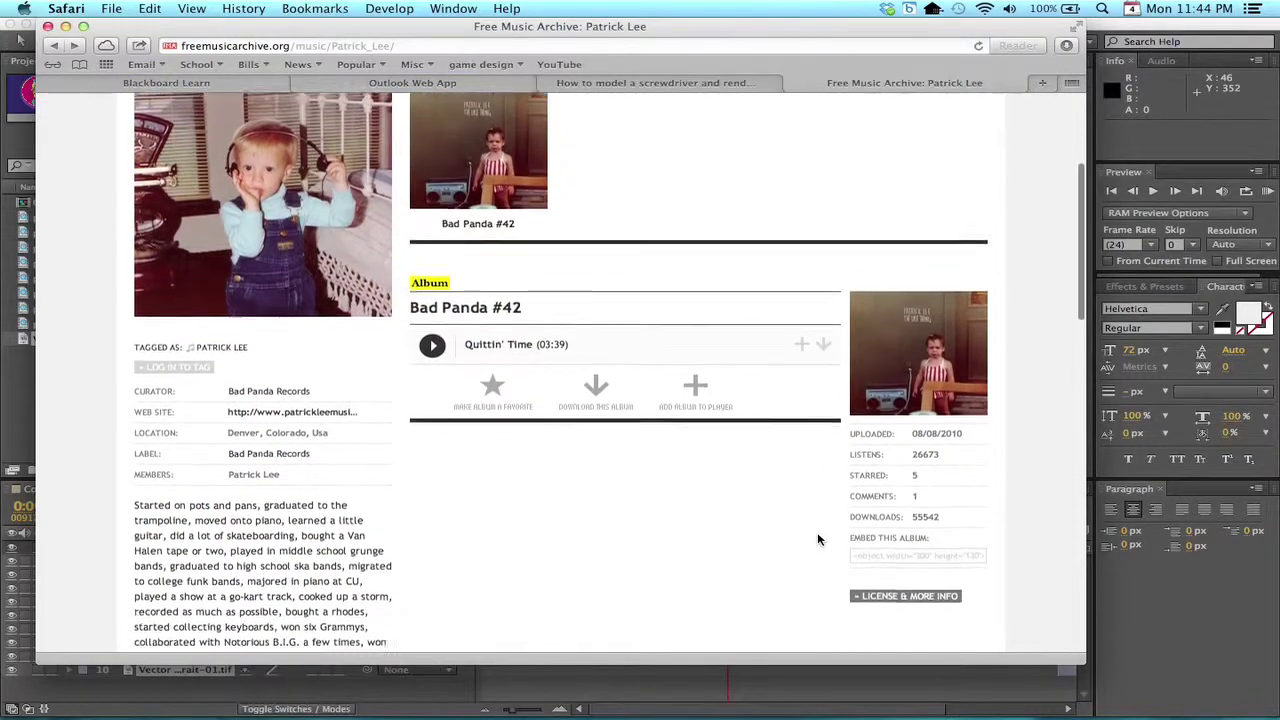
{"action": "left_click", "coordinate": [440, 687]}
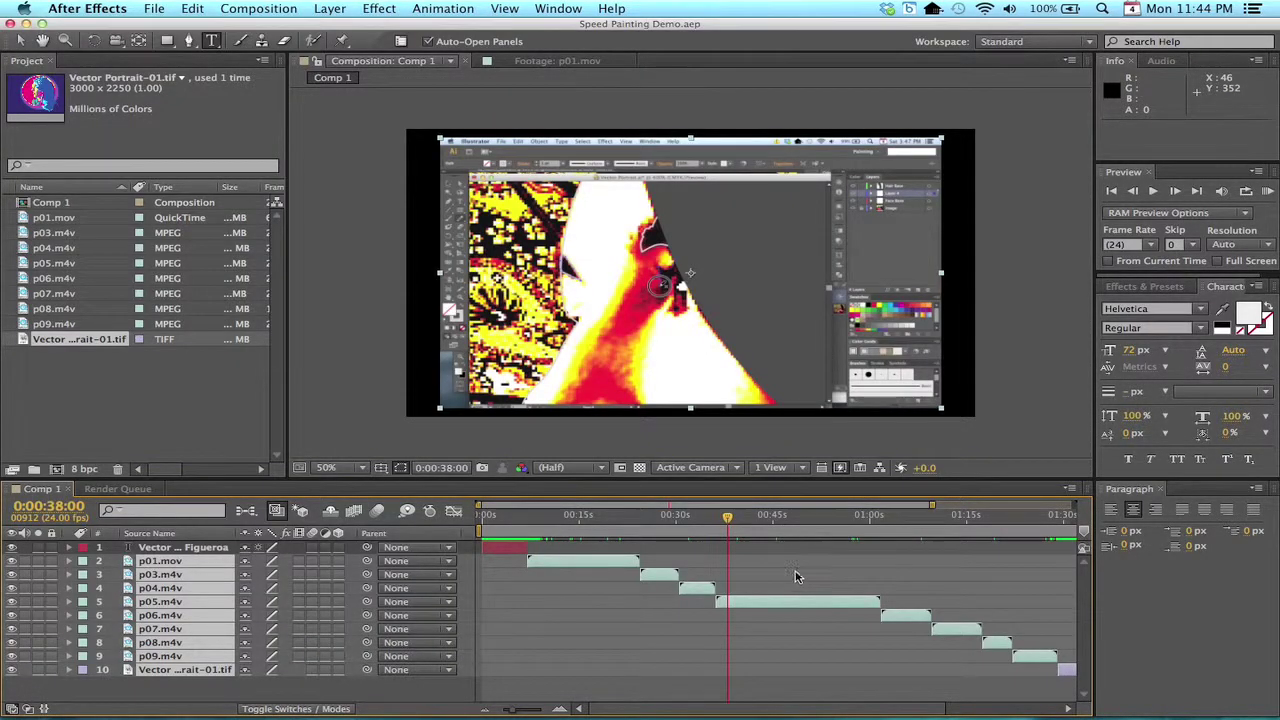
Step: Import the Quittin' Time MP3 from the Vector portrait demo folder via File > Import > File
{"action": "scroll", "coordinate": [784, 599], "scroll_direction": "right", "scroll_amount": 5}
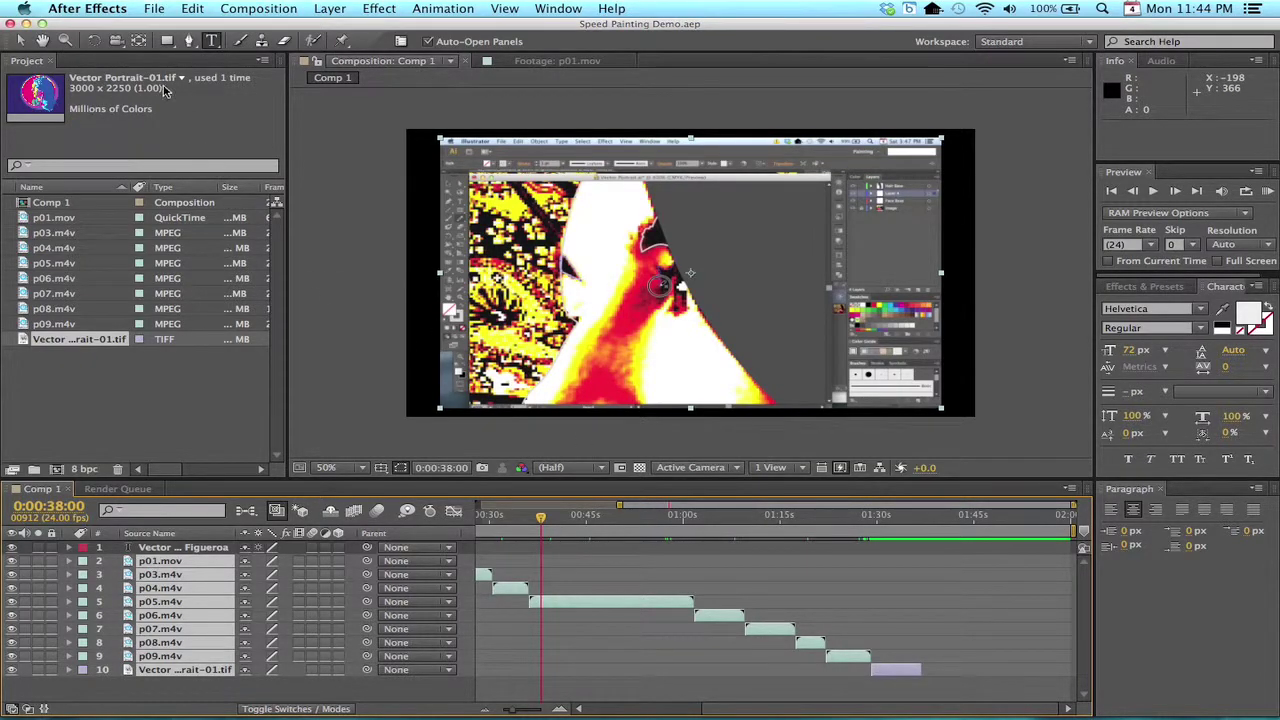
{"action": "left_click", "coordinate": [155, 9]}
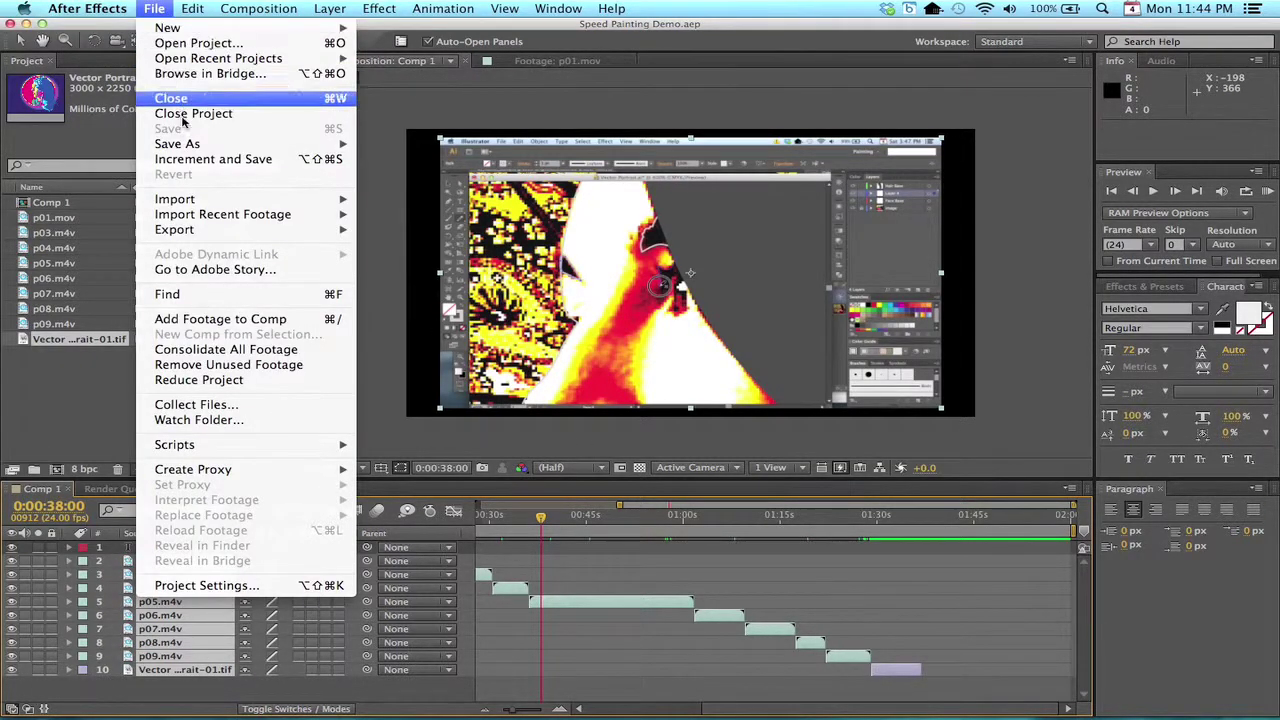
{"action": "mouse_move", "coordinate": [195, 202]}
{"action": "left_click", "coordinate": [390, 199]}
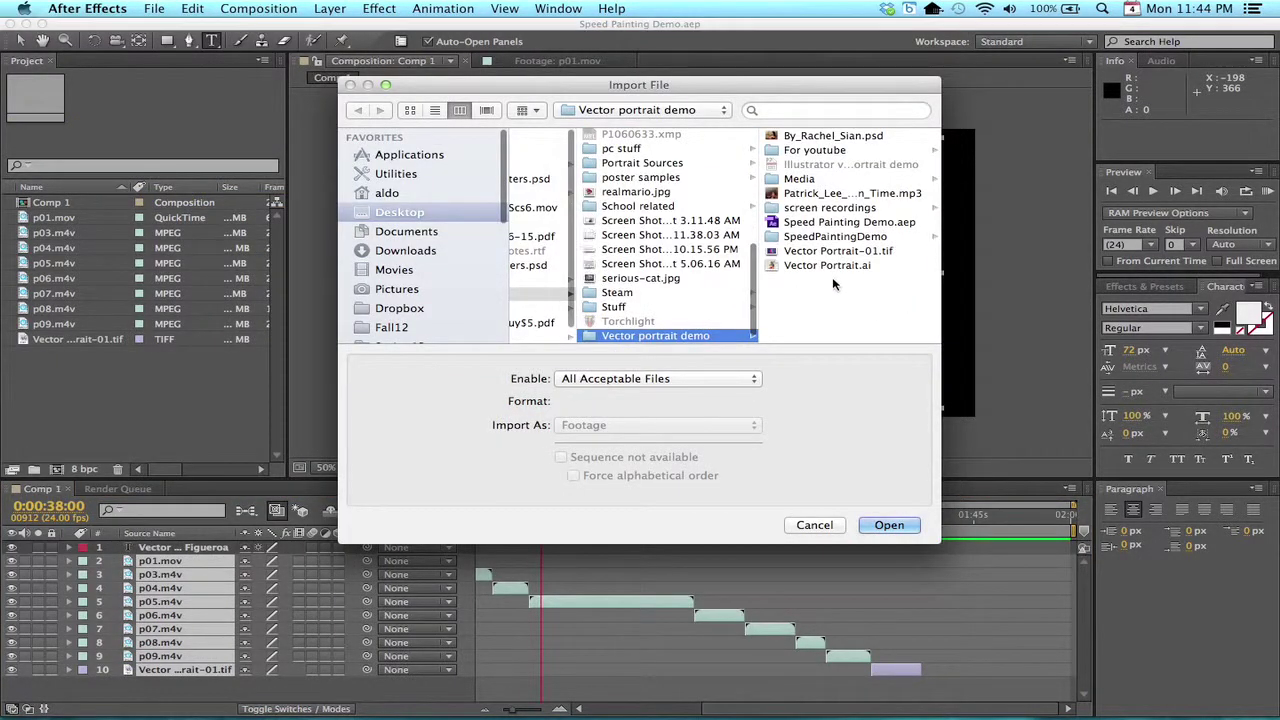
{"action": "left_click", "coordinate": [849, 196]}
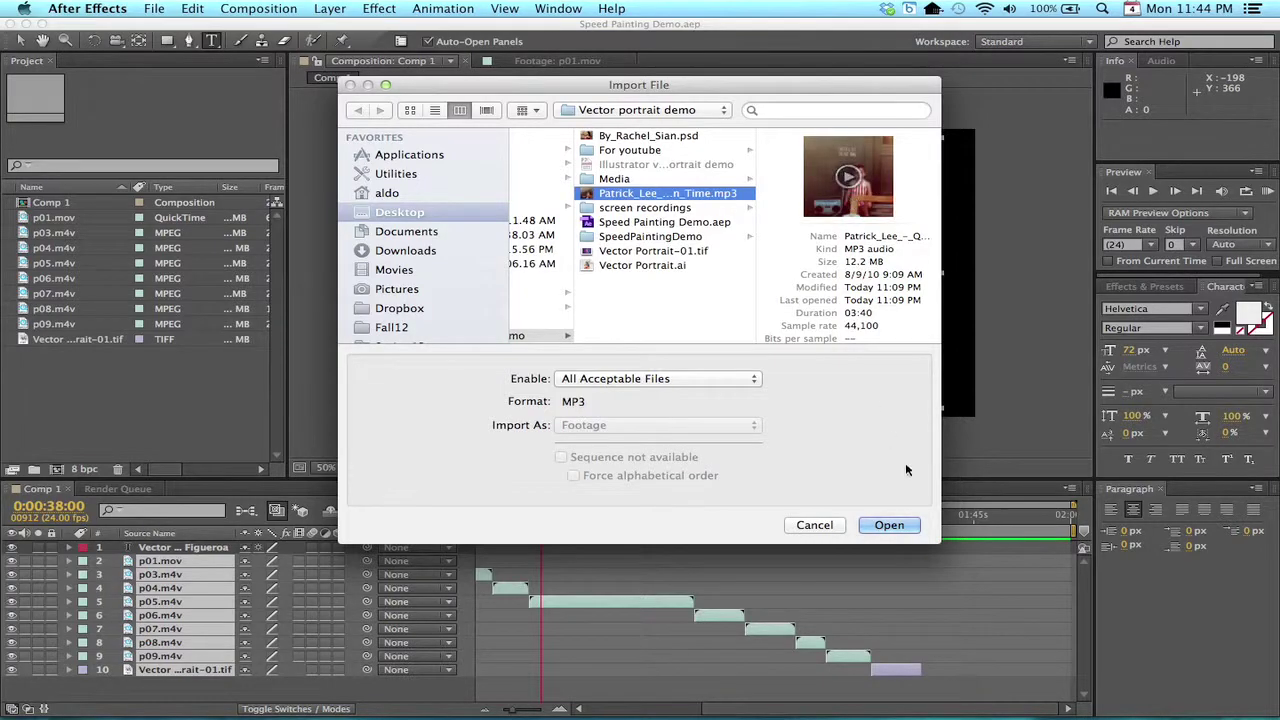
{"action": "left_click", "coordinate": [889, 525]}
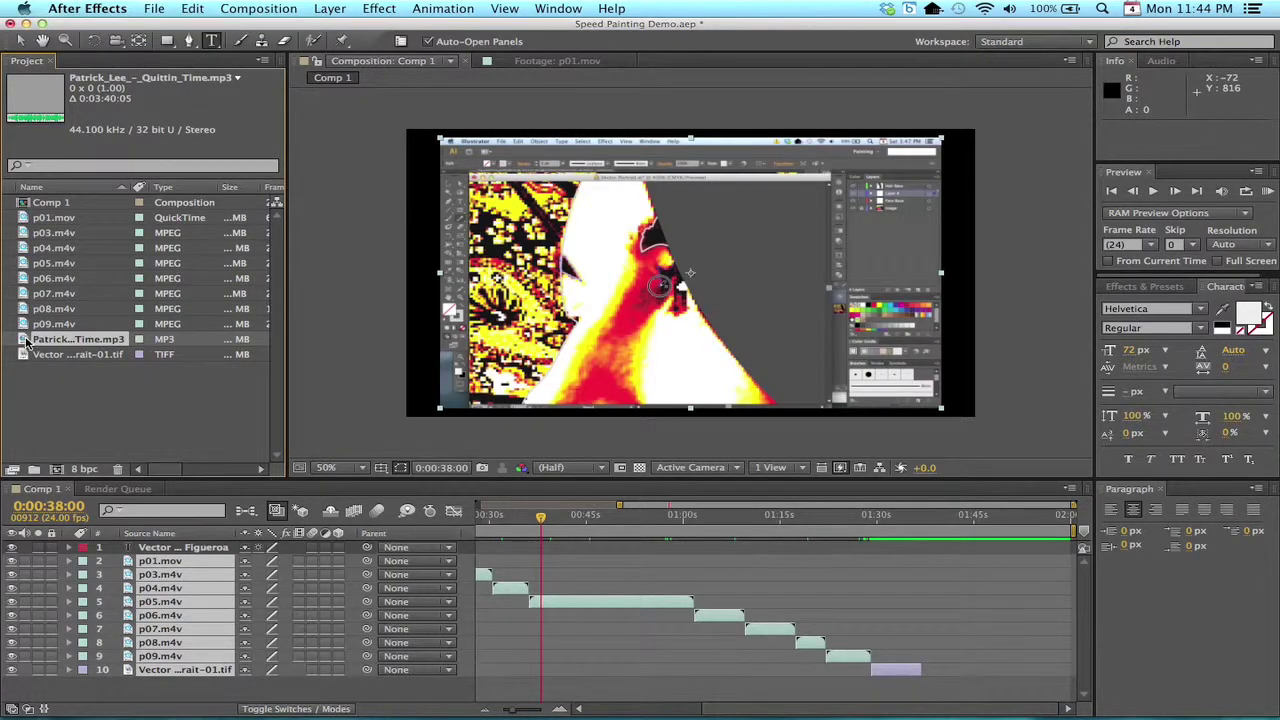
Step: Drop the Quittin' Time MP3 into Comp 1 as layer 11 and RAM-preview it from 0:00
{"action": "left_click_drag", "start_coordinate": [24, 340], "coordinate": [255, 685]}
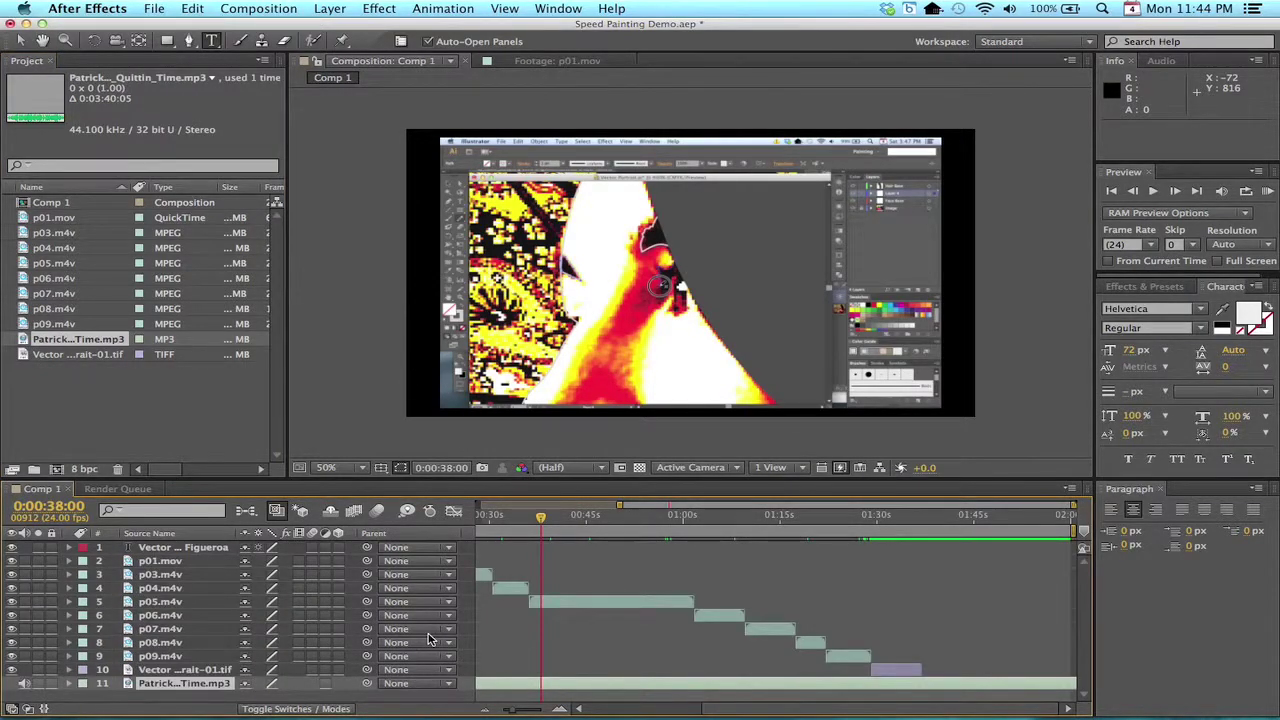
{"action": "scroll", "coordinate": [428, 640], "scroll_direction": "left", "scroll_amount": 5}
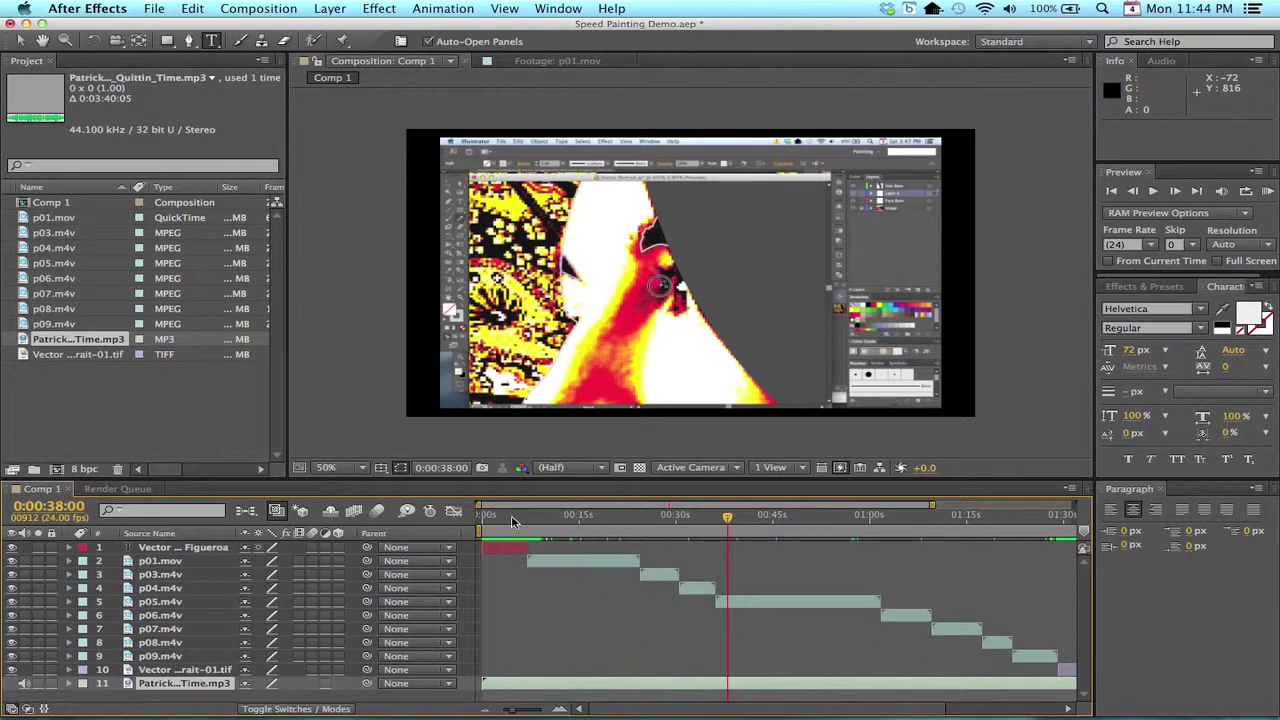
{"action": "left_click_drag", "start_coordinate": [492, 516], "coordinate": [483, 516]}
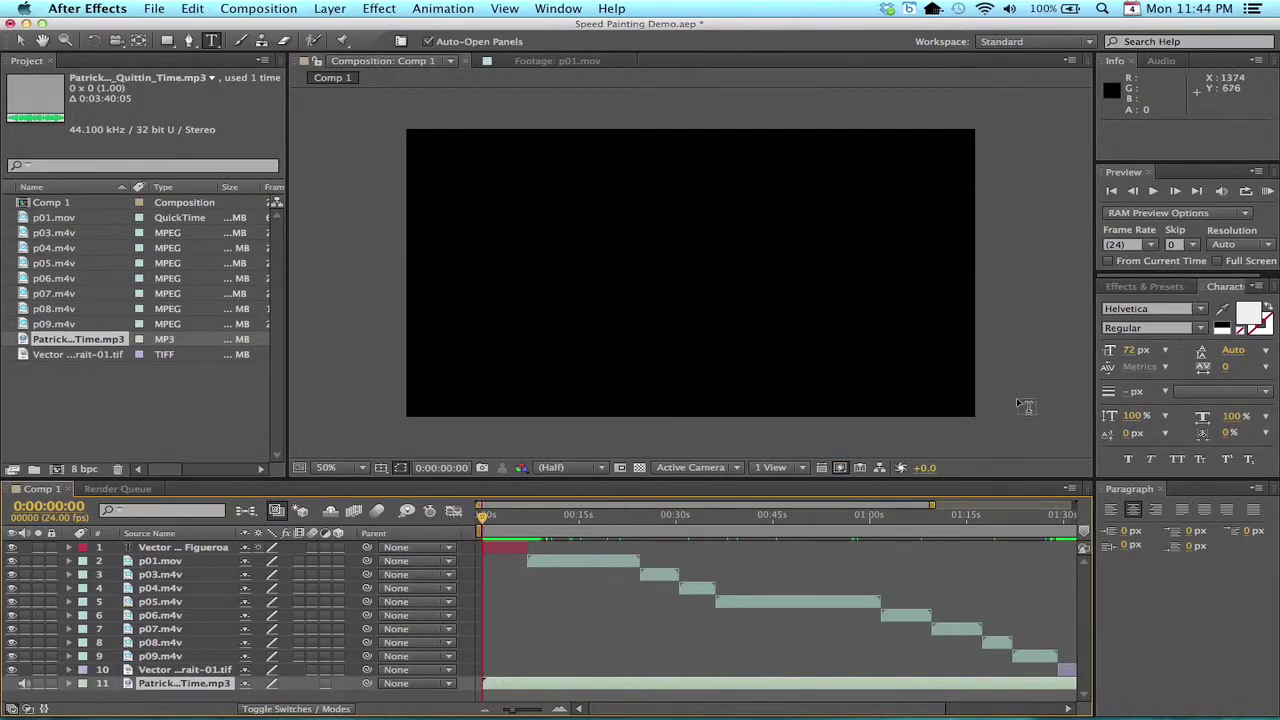
{"action": "left_click", "coordinate": [1268, 195]}
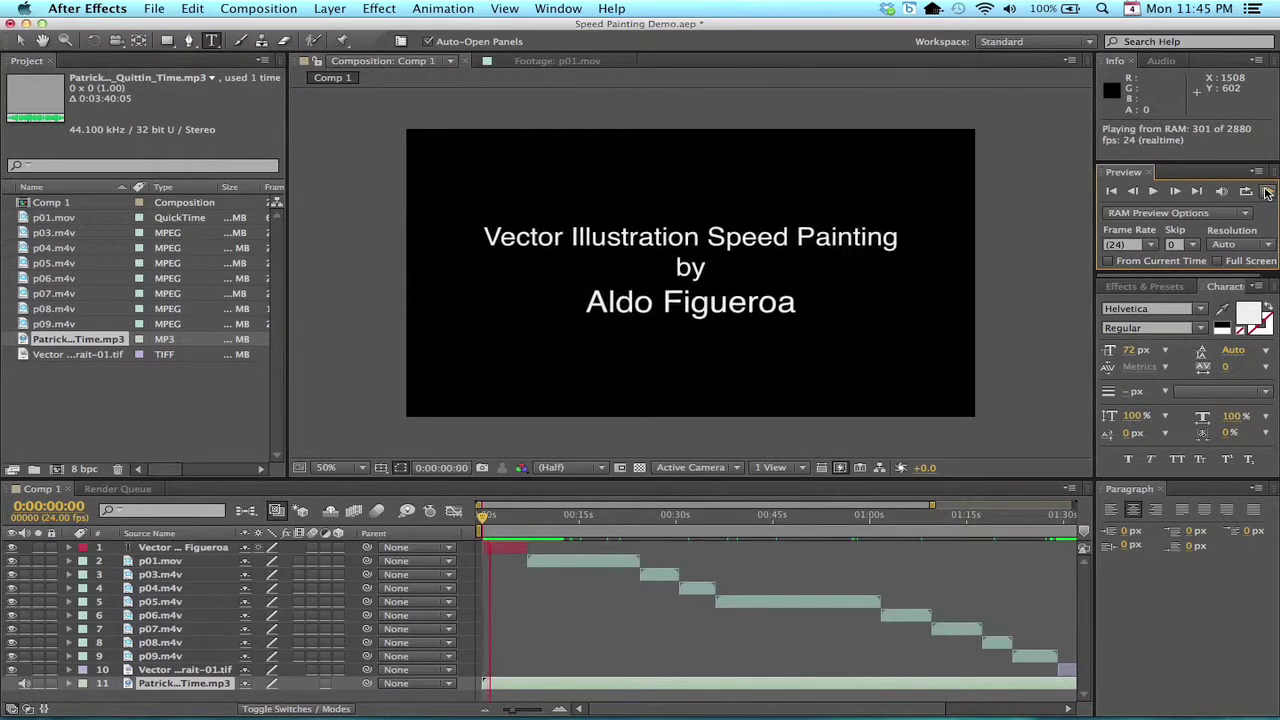
{"action": "key", "text": "XF86AudioLowerVolume"}
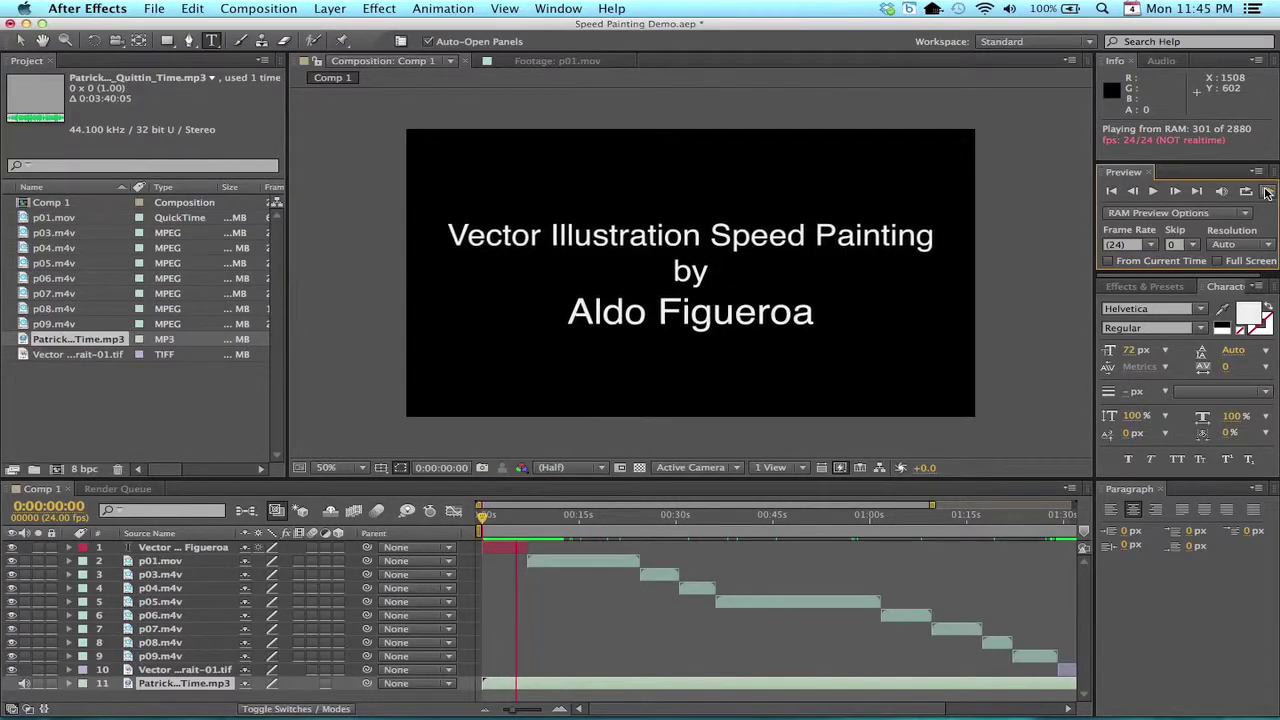
{"action": "key", "text": "space"}
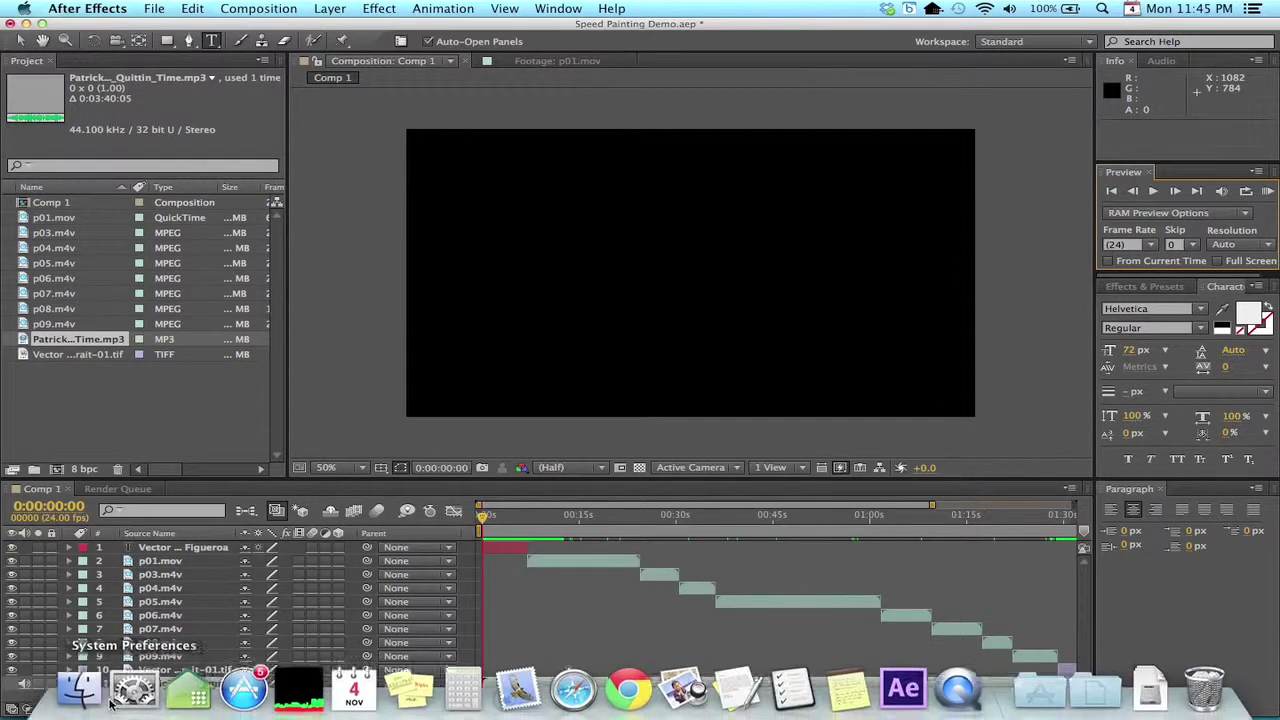
Step: Set the music layer's Audio Levels to -10.00 dB
{"action": "left_click", "coordinate": [70, 683]}
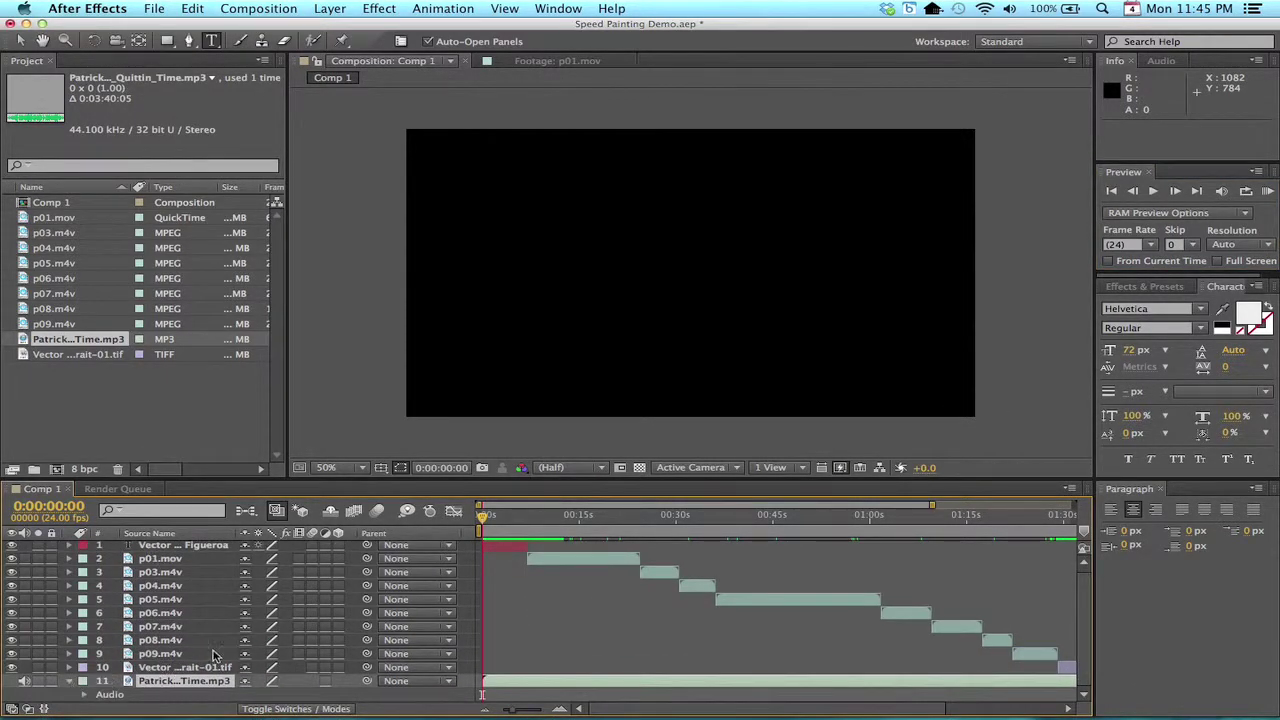
{"action": "left_click", "coordinate": [84, 696]}
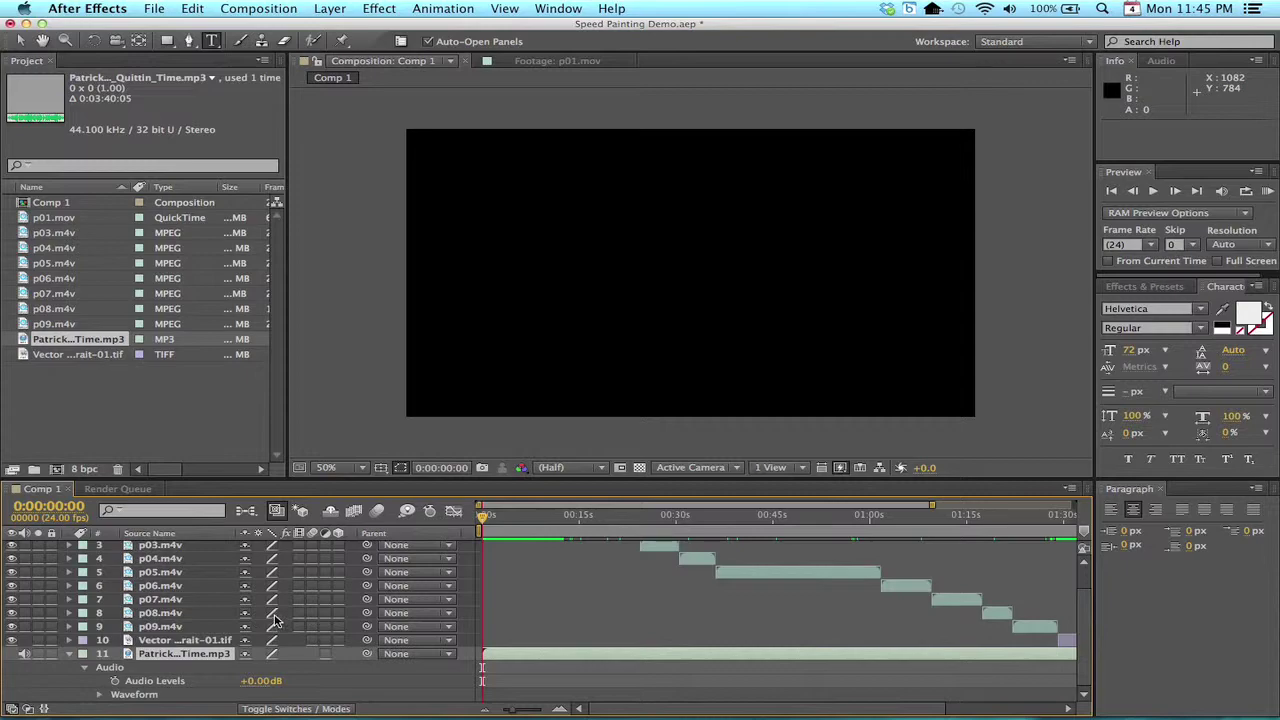
{"action": "left_click_drag", "start_coordinate": [260, 684], "coordinate": [255, 681]}
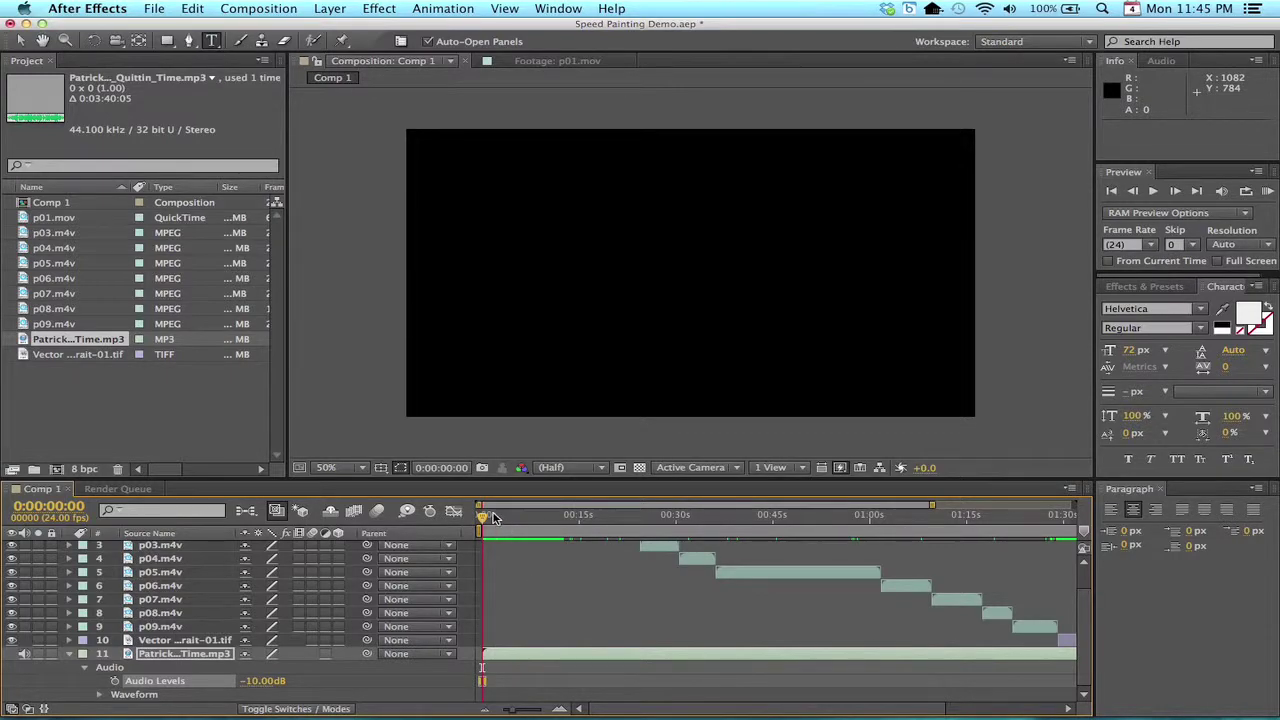
Step: Play the composition, then restart a RAM Preview from the beginning
{"action": "key", "text": "space"}
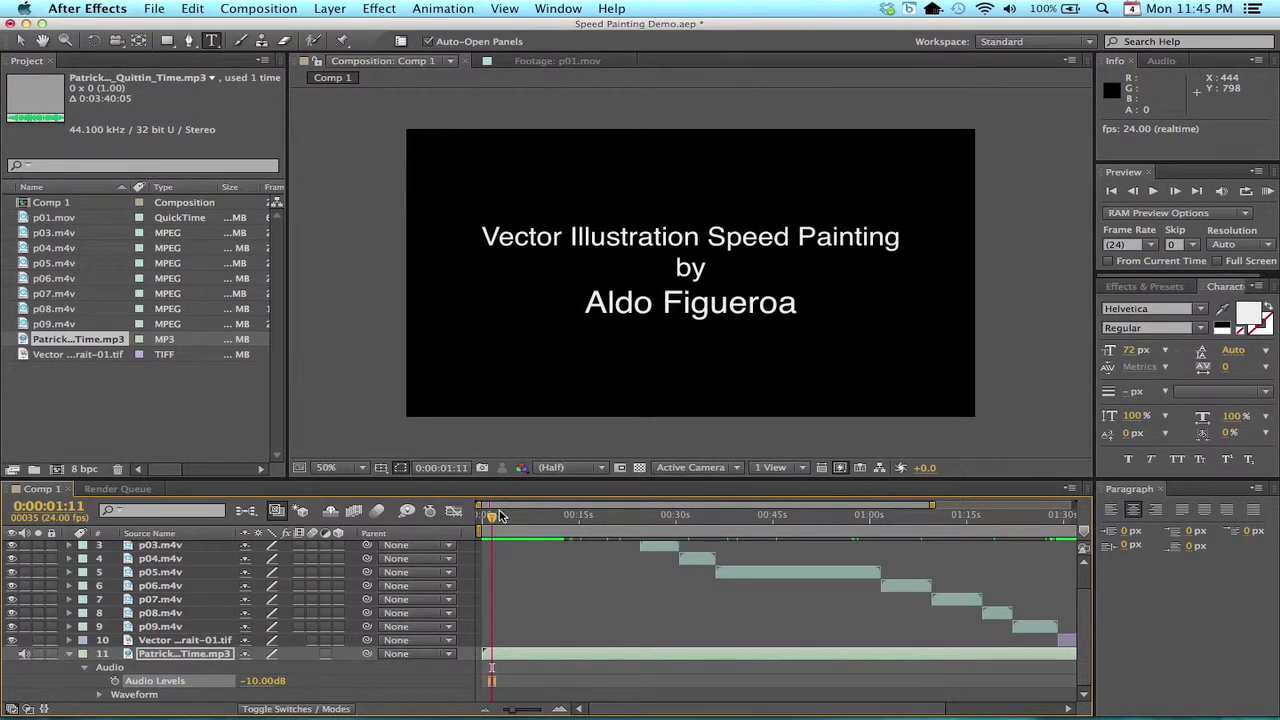
{"action": "left_click_drag", "start_coordinate": [488, 515], "coordinate": [476, 516]}
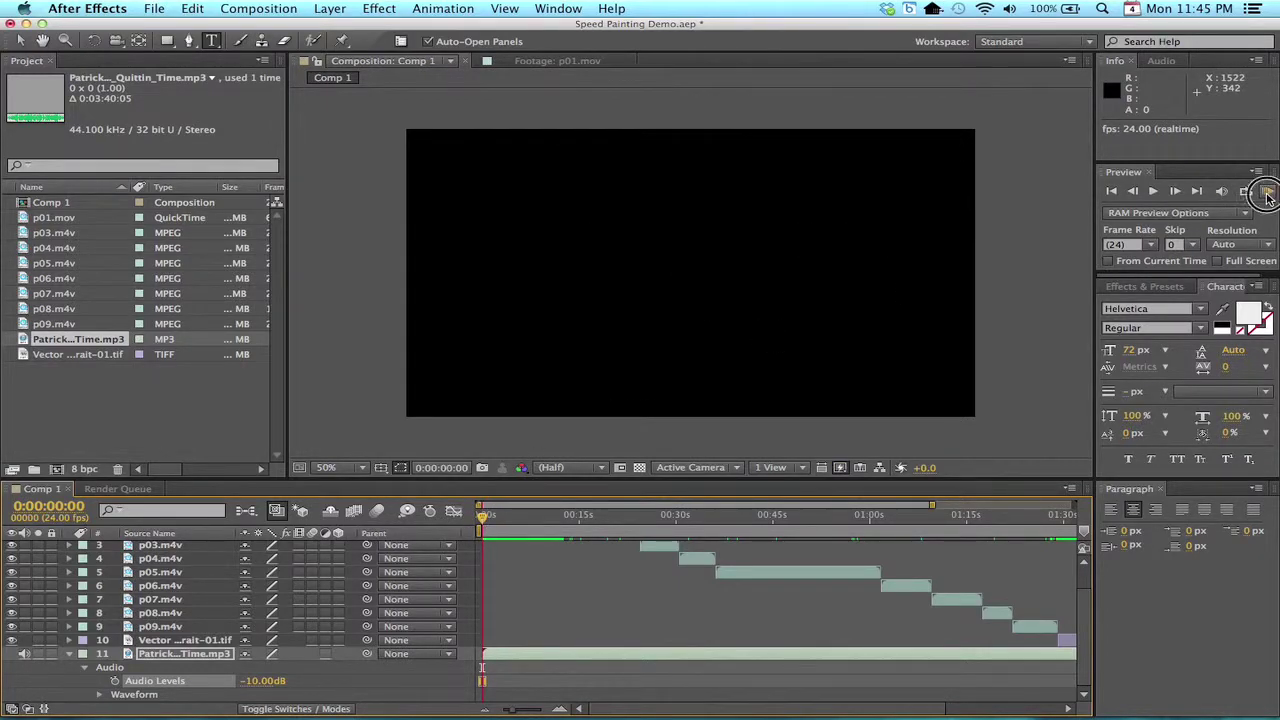
{"action": "left_click", "coordinate": [1266, 193]}
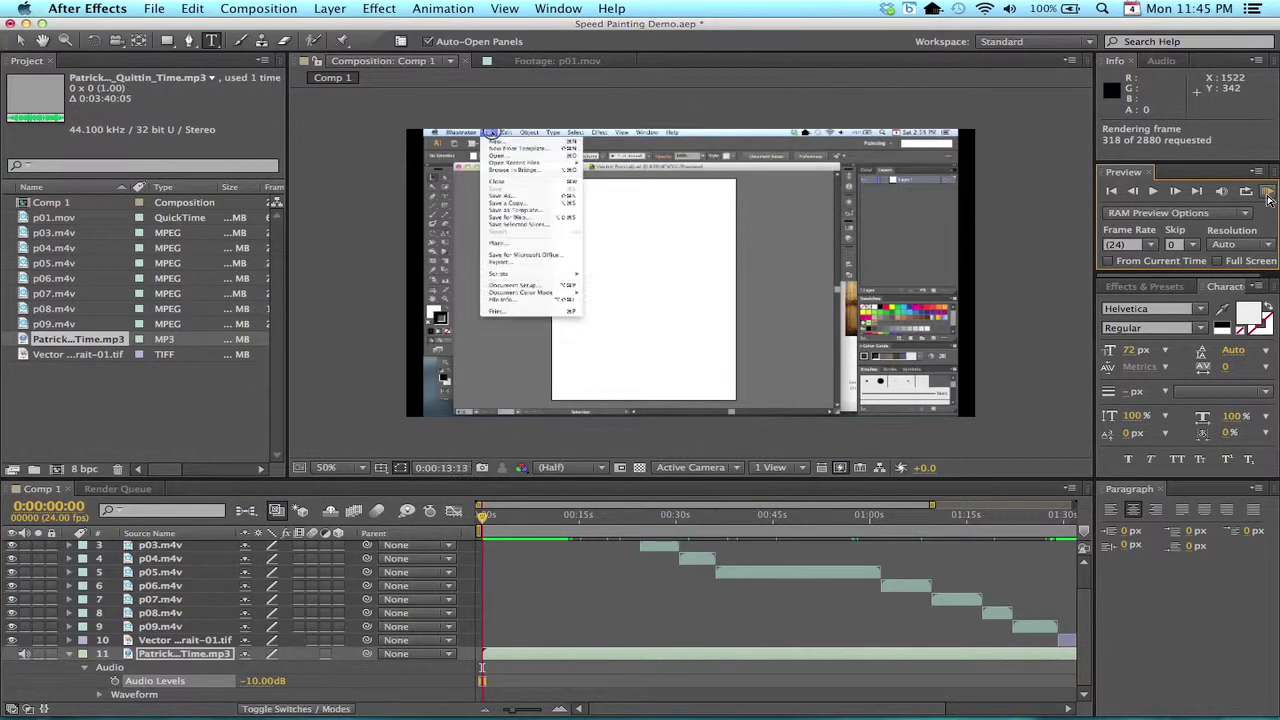
Step: Play the RAM preview with the title, painting clips and -10 dB music, then check the timeline layers
{"action": "left_click", "coordinate": [1266, 193]}
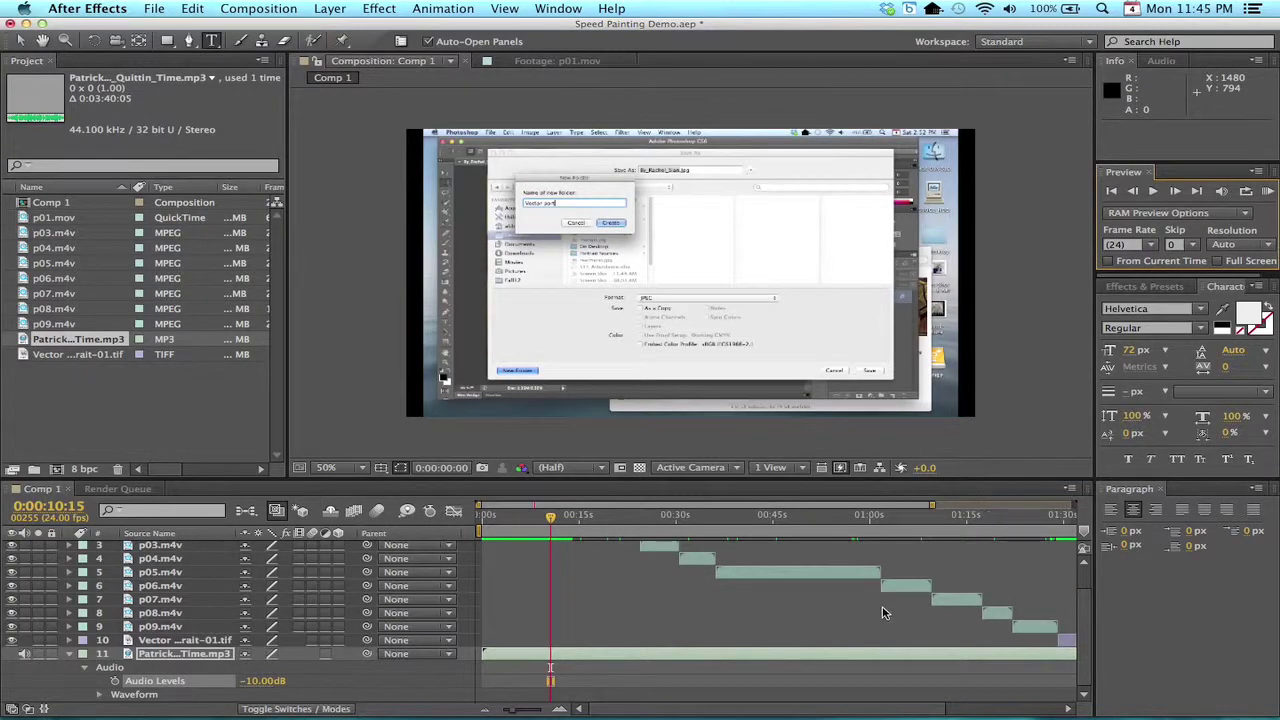
{"action": "scroll", "coordinate": [883, 612], "scroll_direction": "right", "scroll_amount": 5}
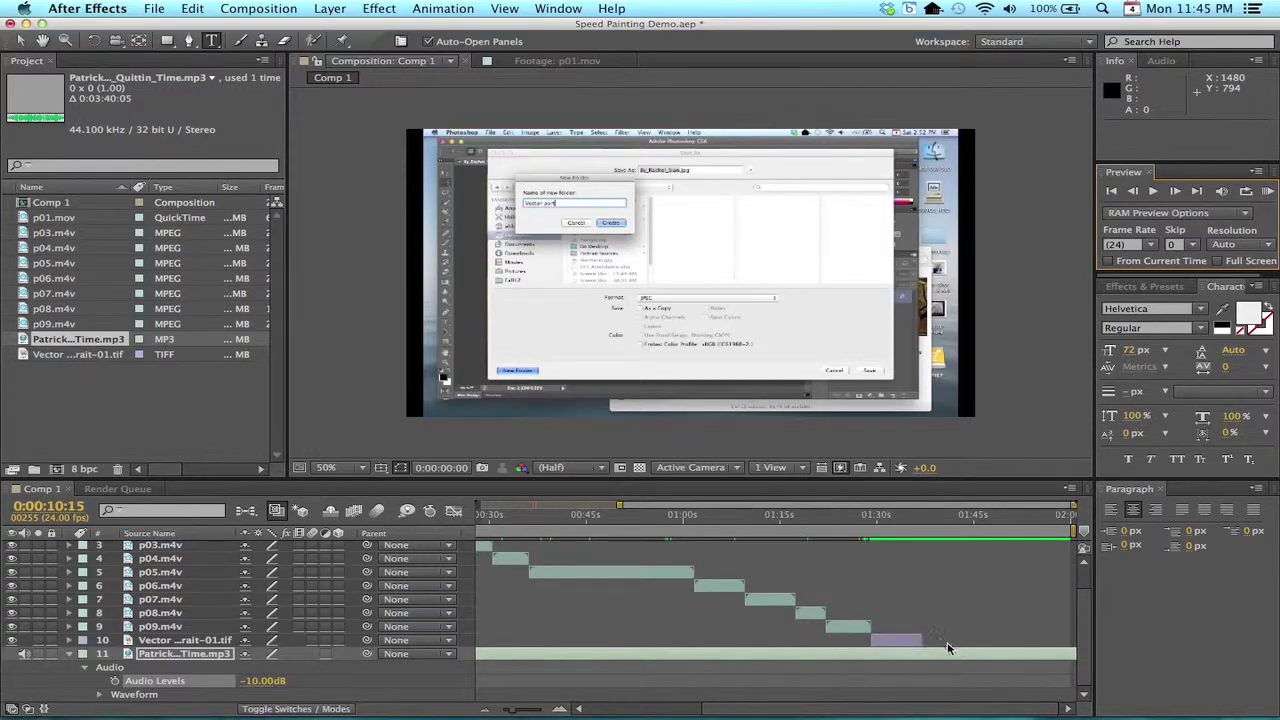
{"action": "scroll", "coordinate": [940, 603], "scroll_direction": "up", "scroll_amount": 2}
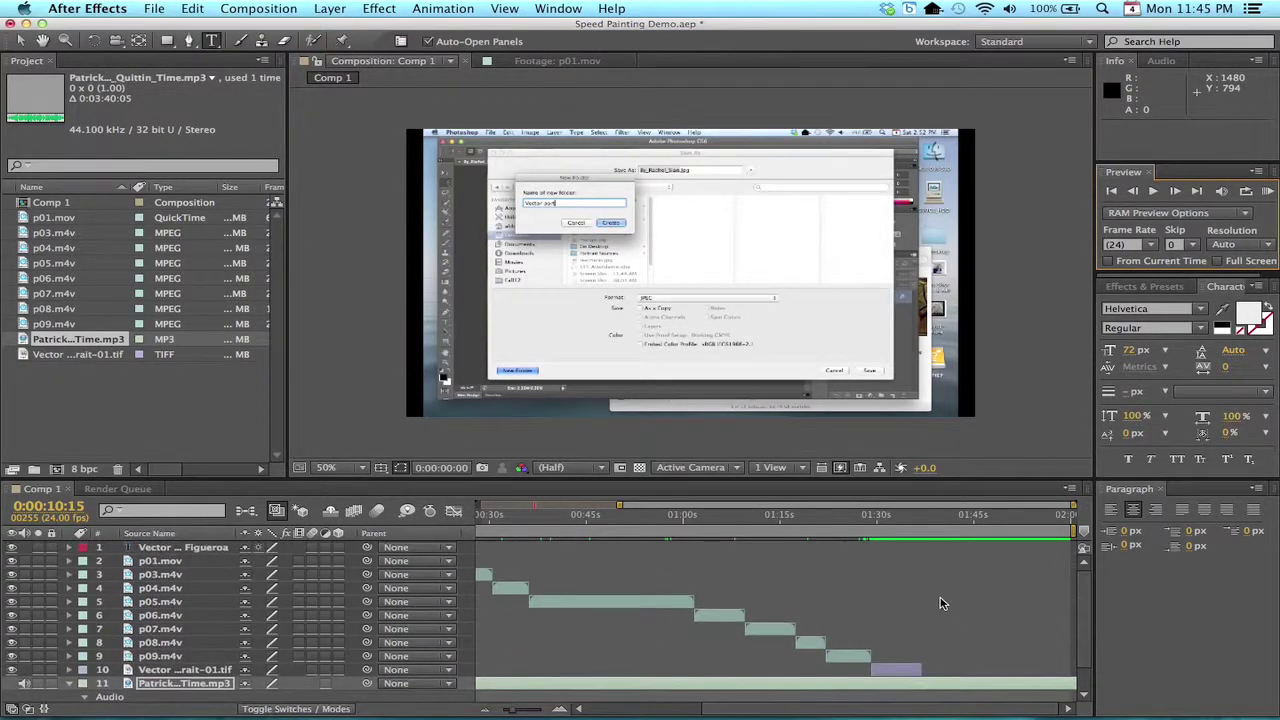